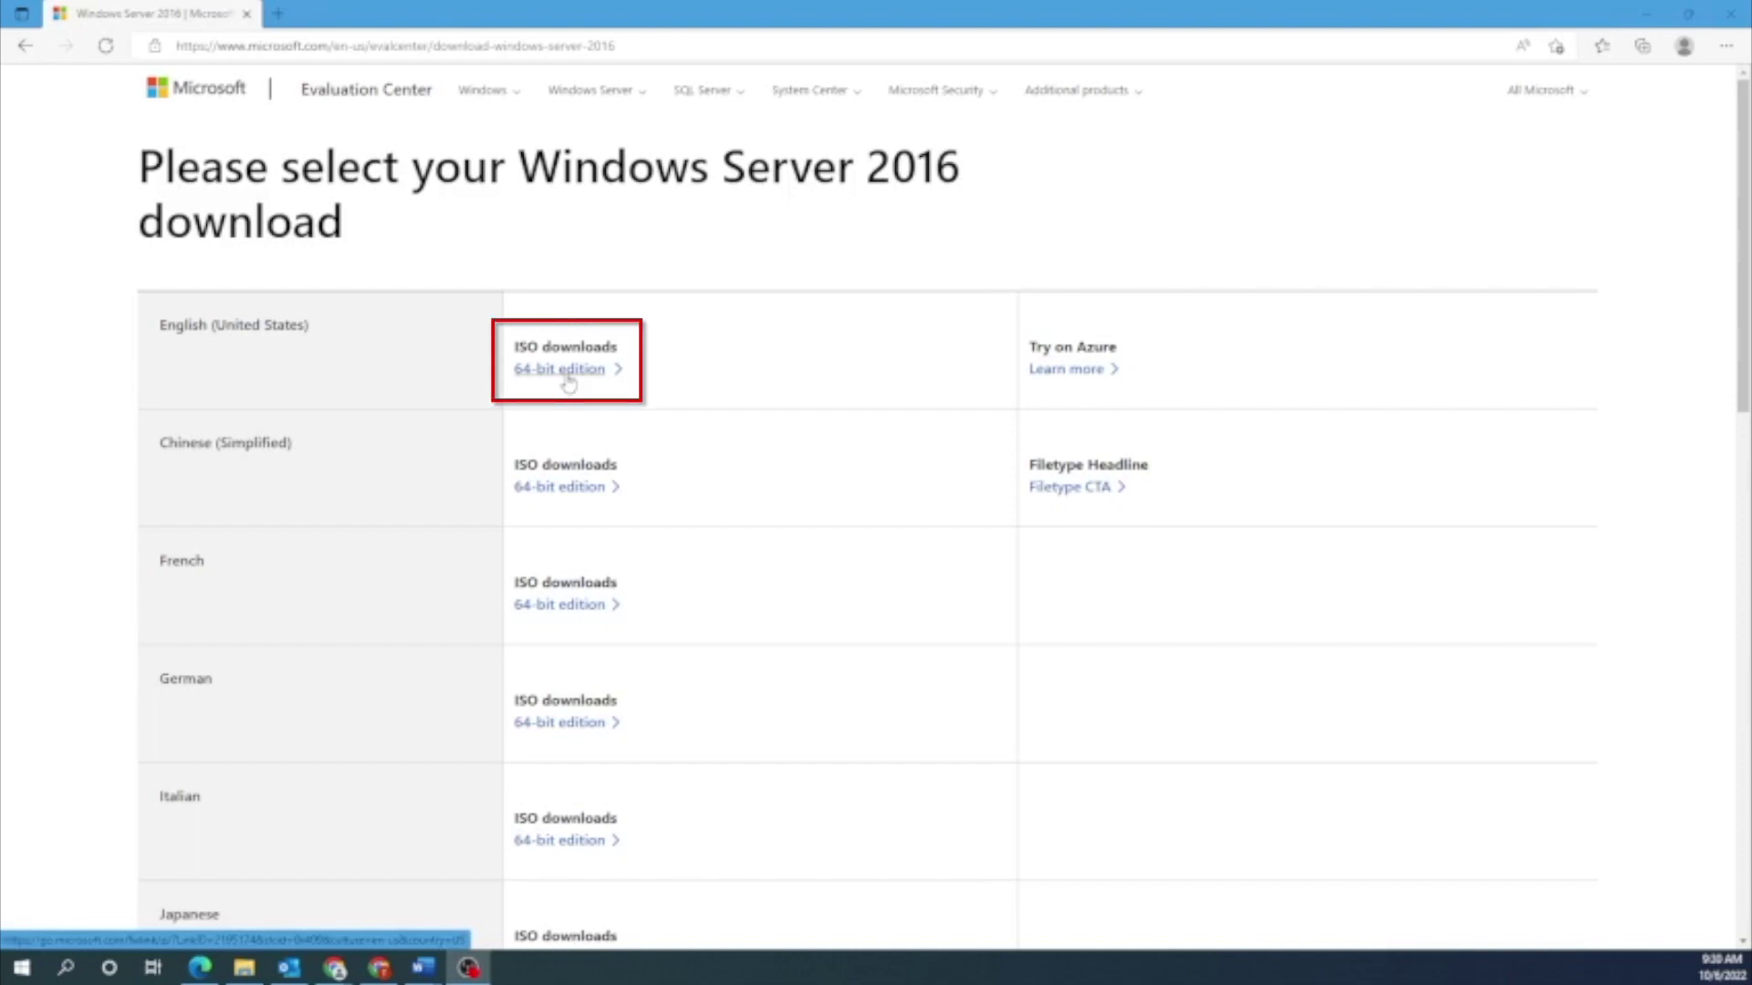
# Download the English 64-bit Windows Server 2016 ISO from the Evaluation Center.
pyautogui.click(568, 381)
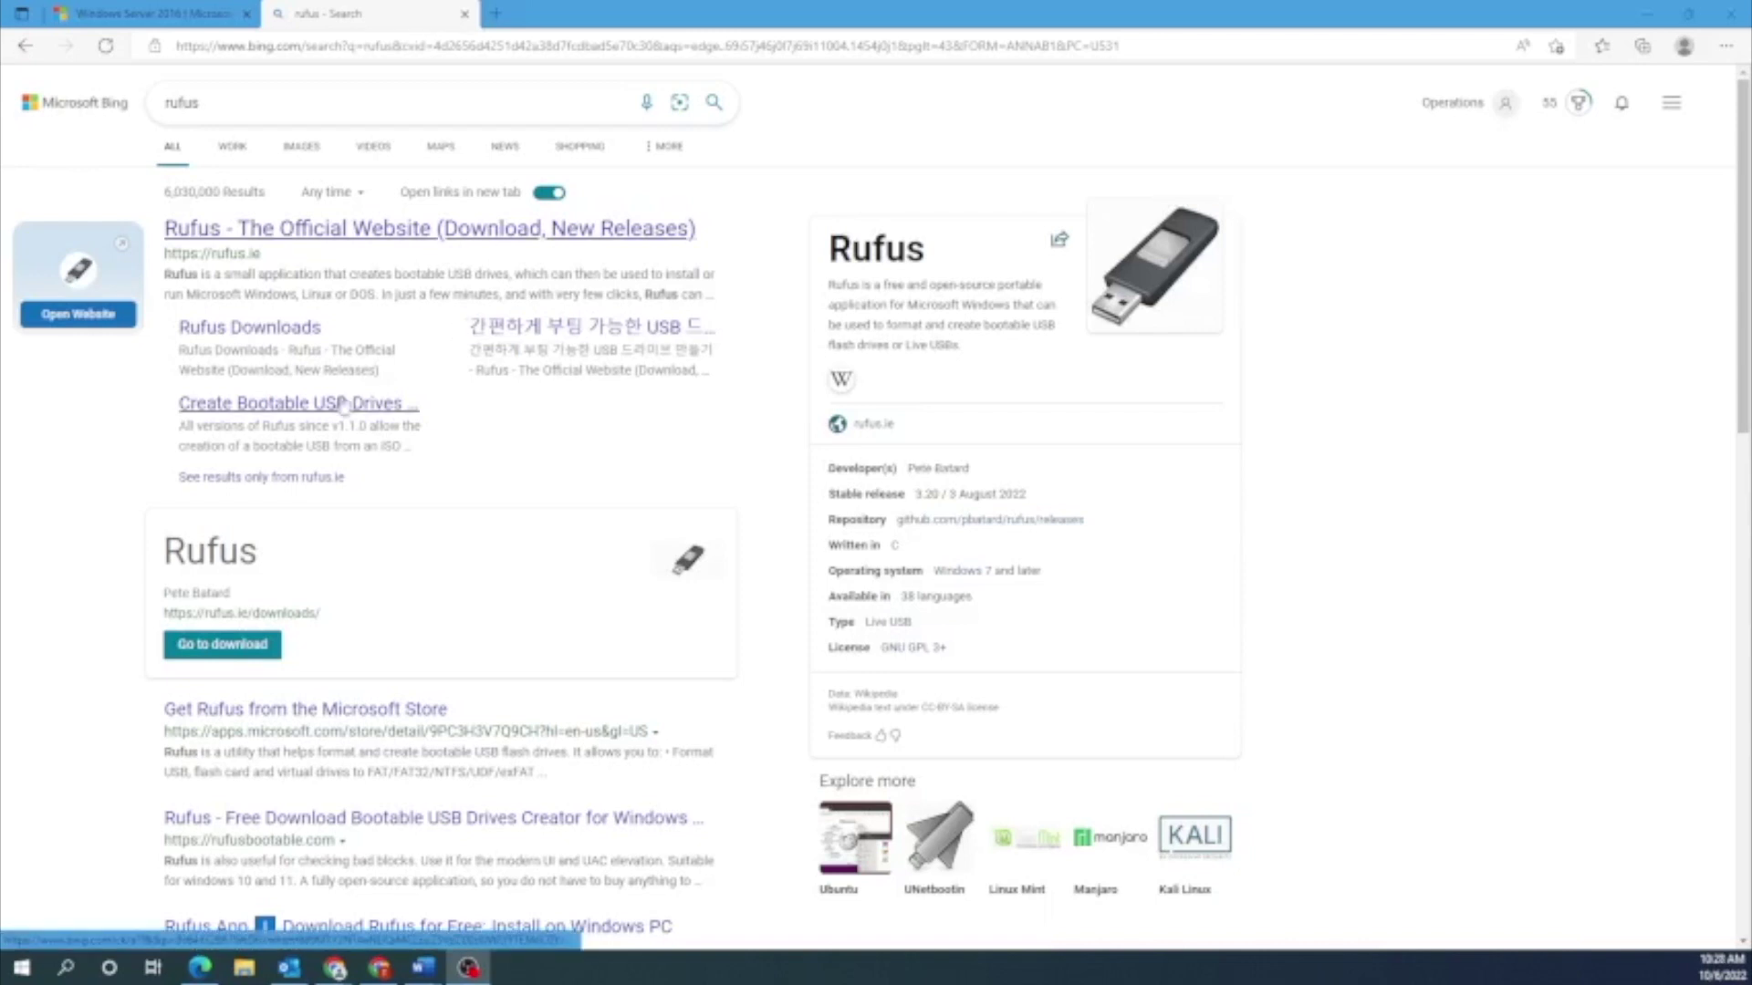
# Download Rufus 3.20 from rufus.ie and launch it, placing its window to the left.
pyautogui.click(258, 248)
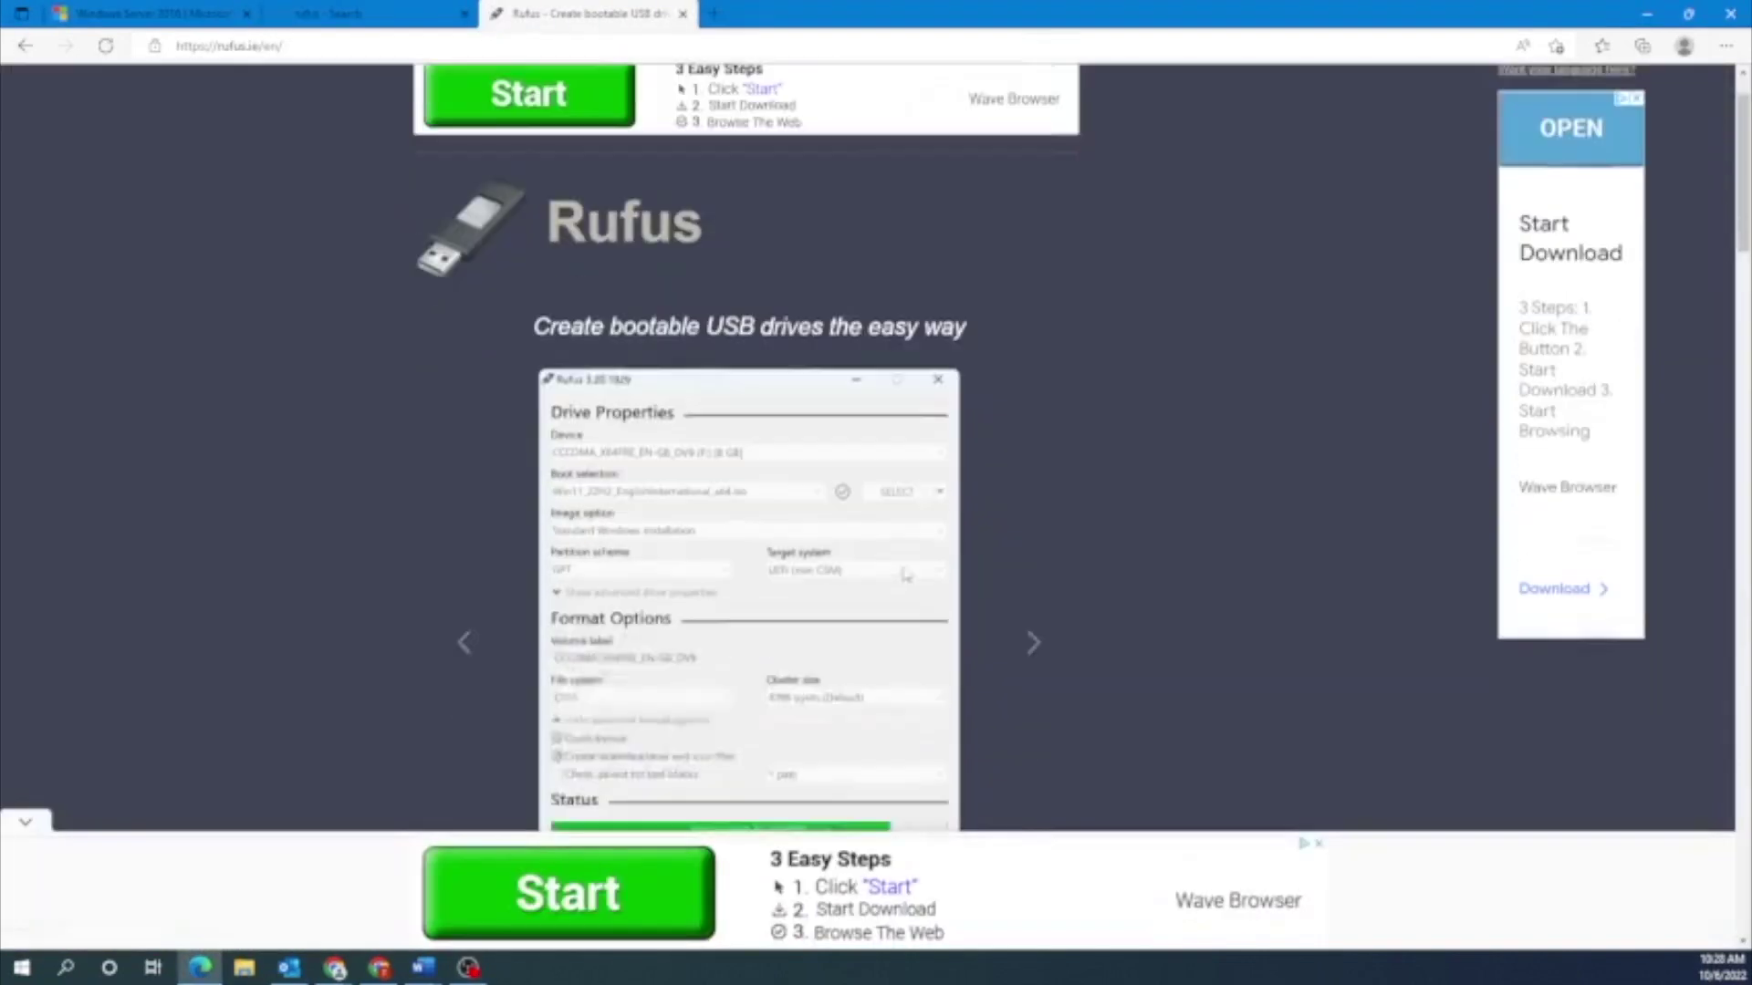
pyautogui.scroll(-6, 992, 577)
pyautogui.scroll(-3, 993, 577)
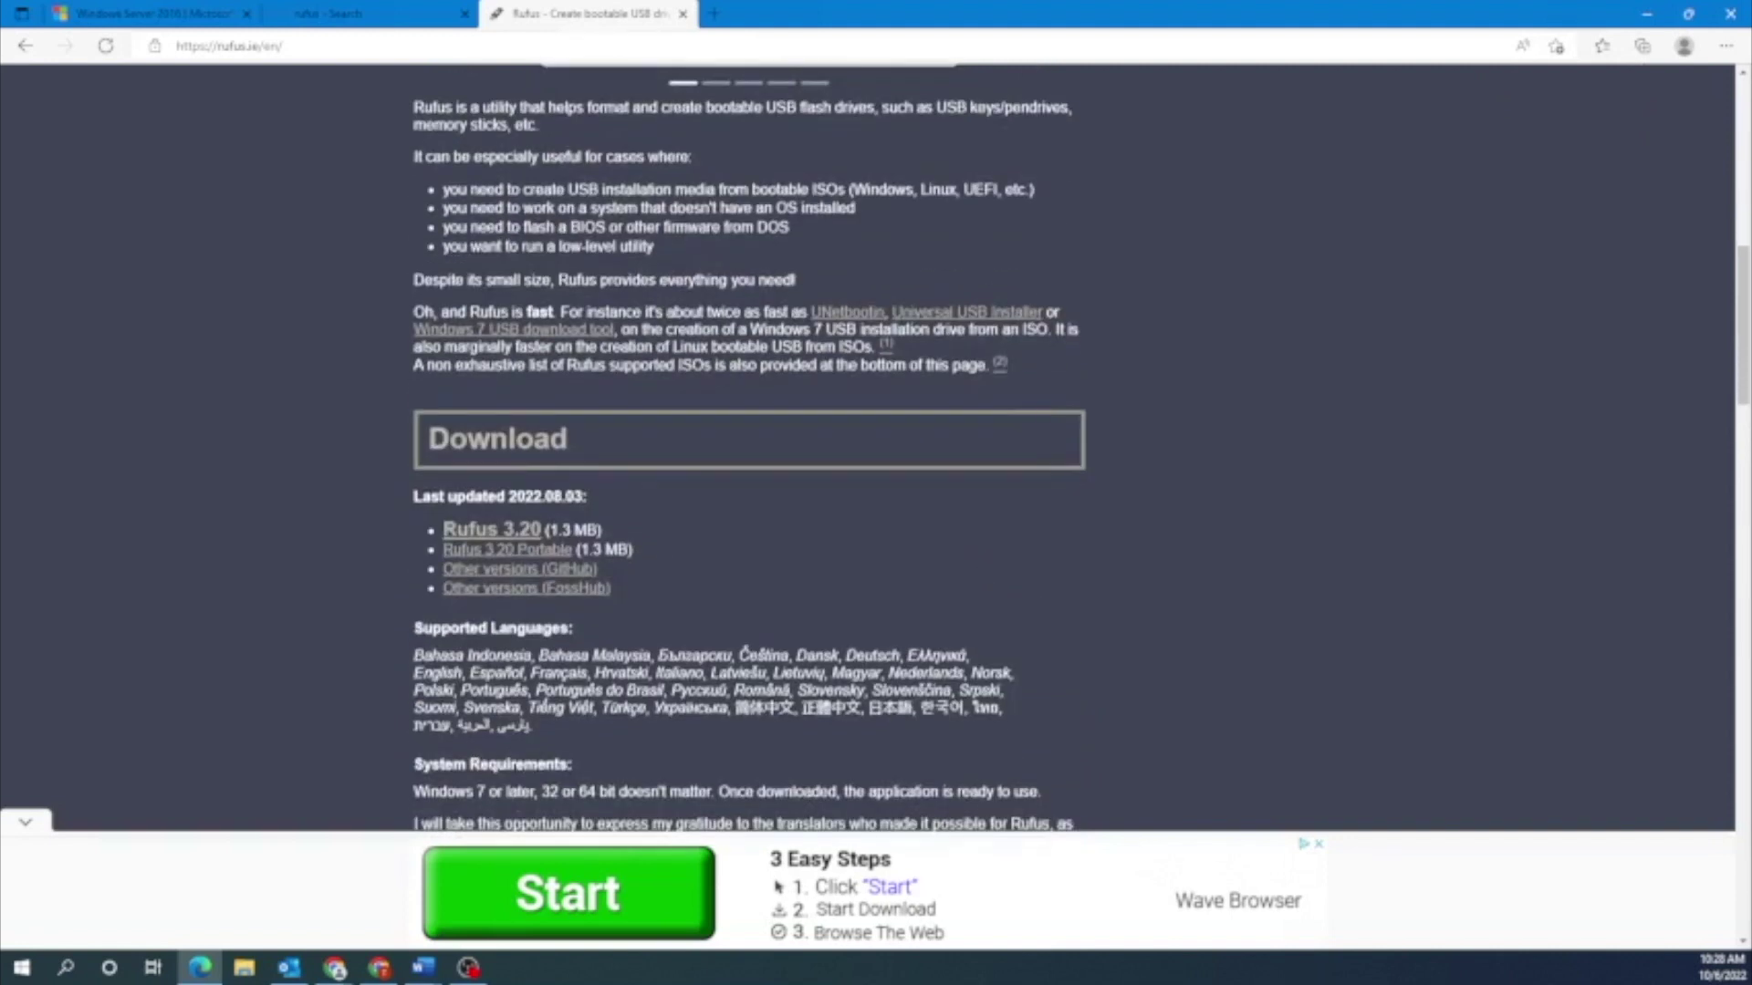
pyautogui.click(516, 531)
pyautogui.click(1011, 299)
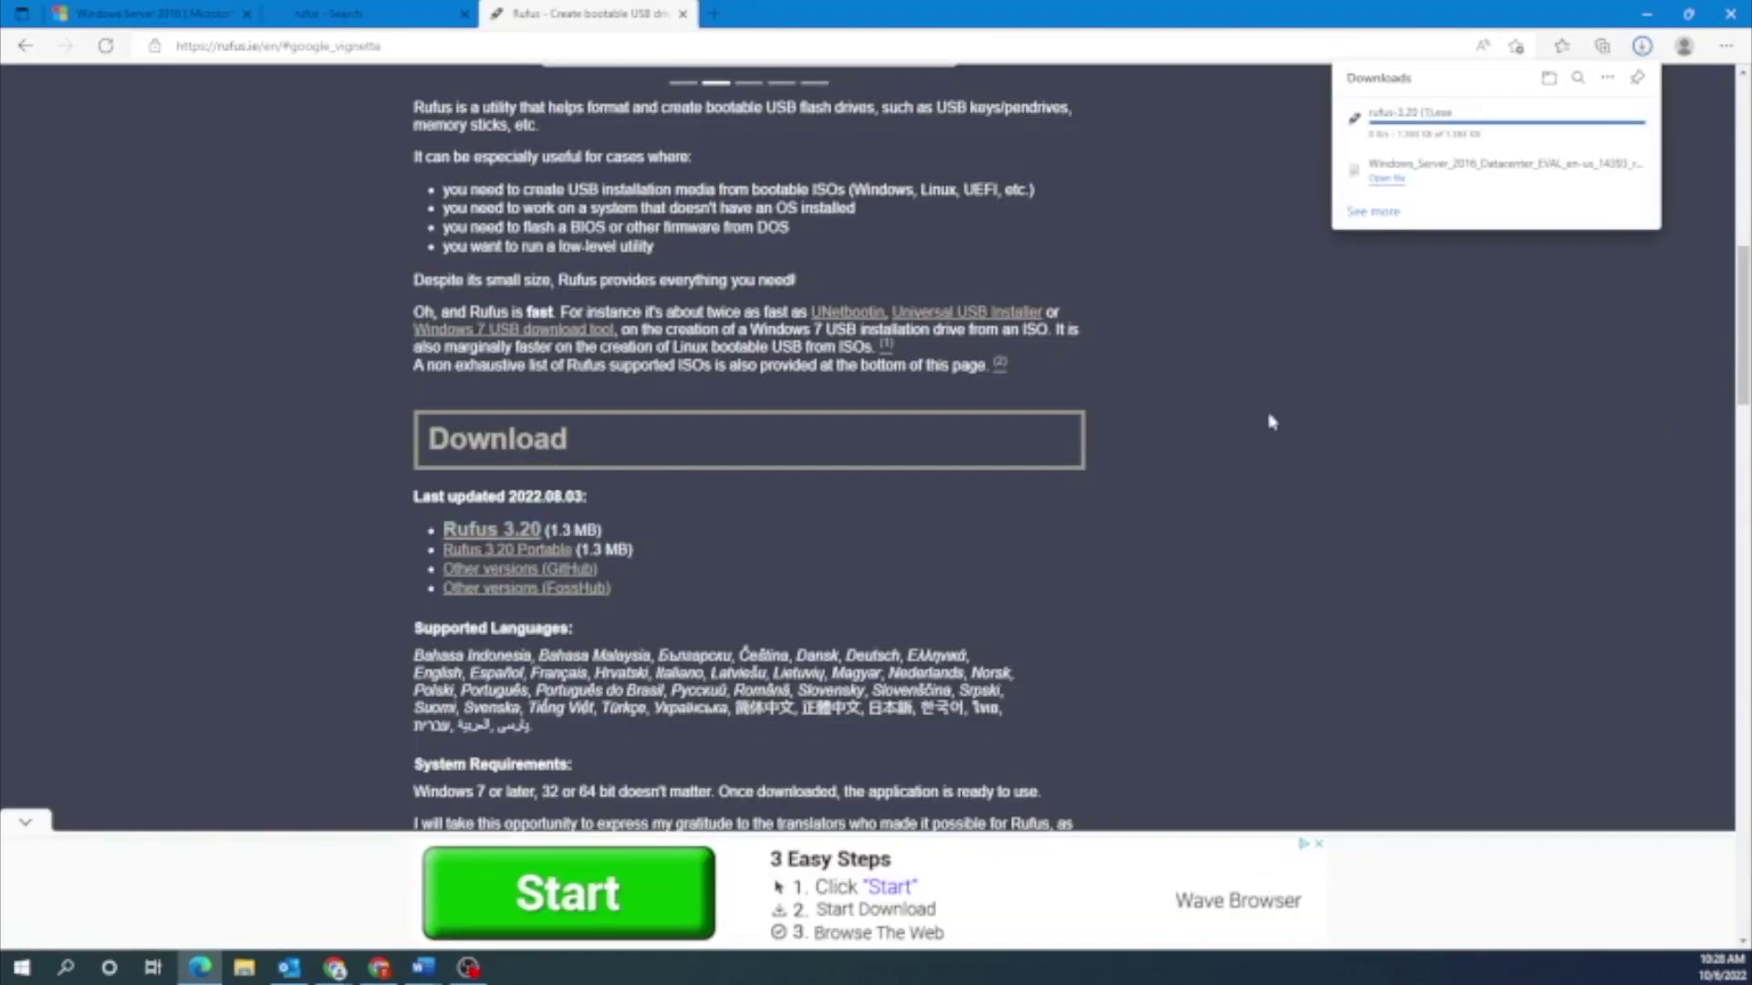
pyautogui.click(1387, 128)
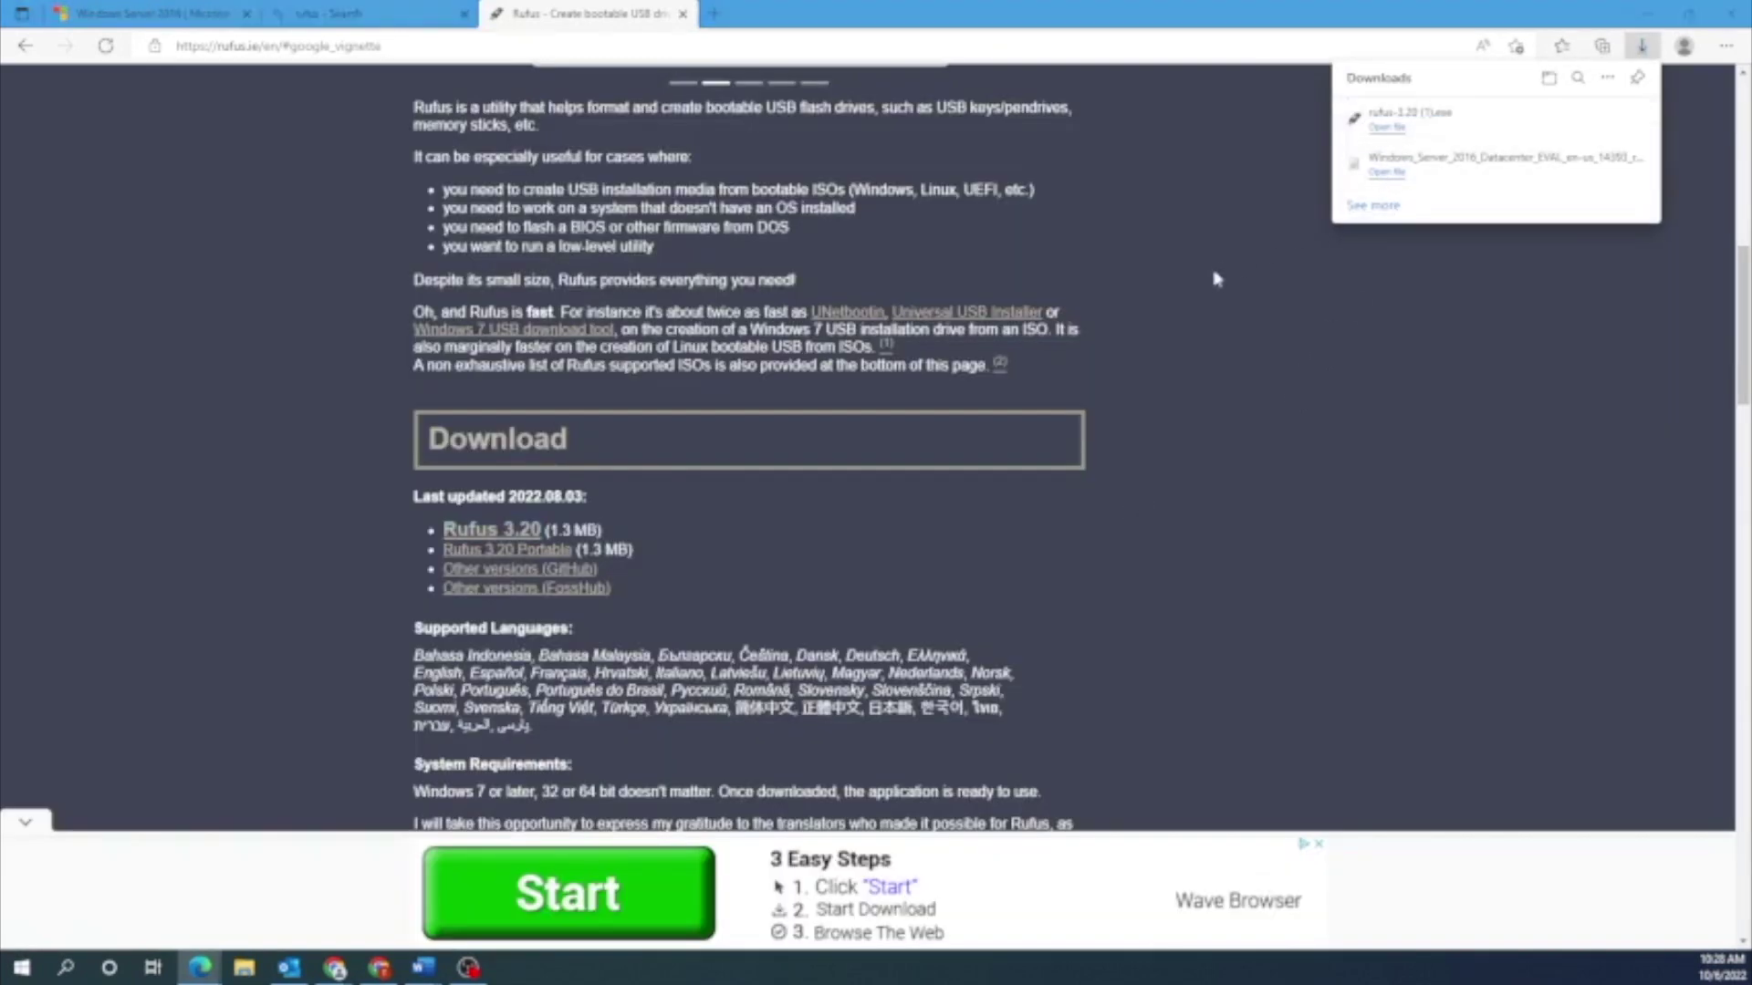
pyautogui.moveTo(1010, 217); pyautogui.dragTo(872, 218)
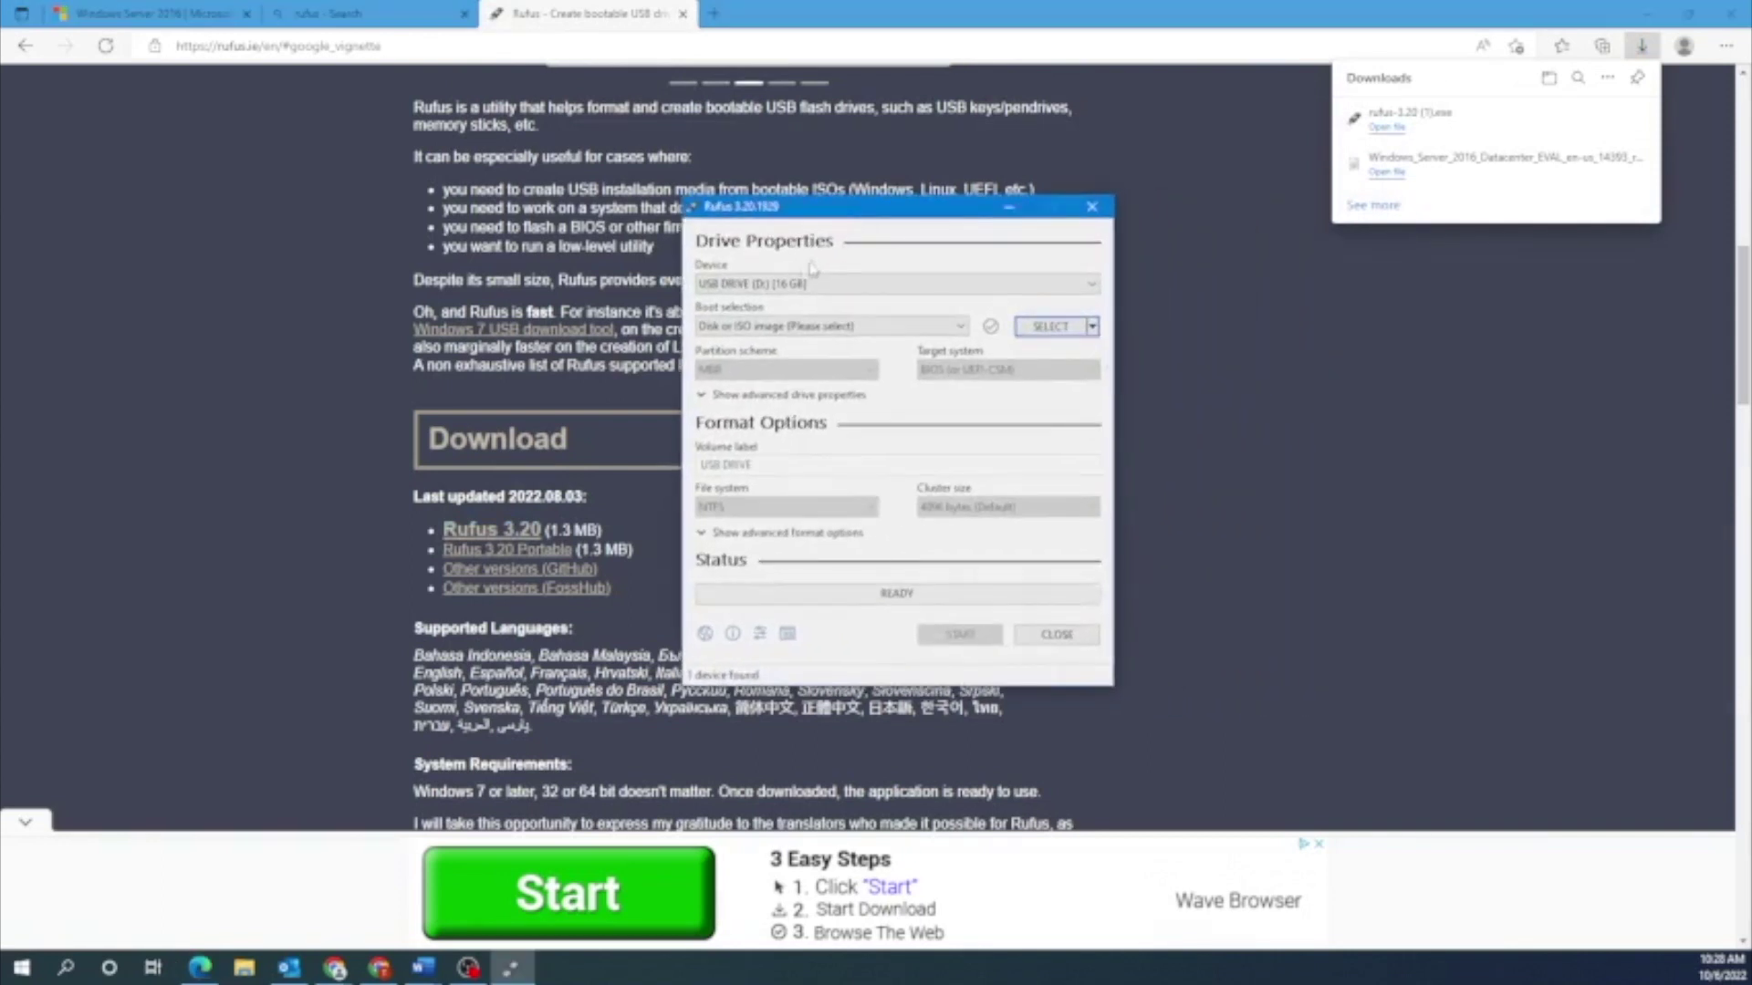
# Load the Windows Server 2016 ISO in Rufus and write it to the 16 GB USB drive with default customization.
pyautogui.click(1059, 334)
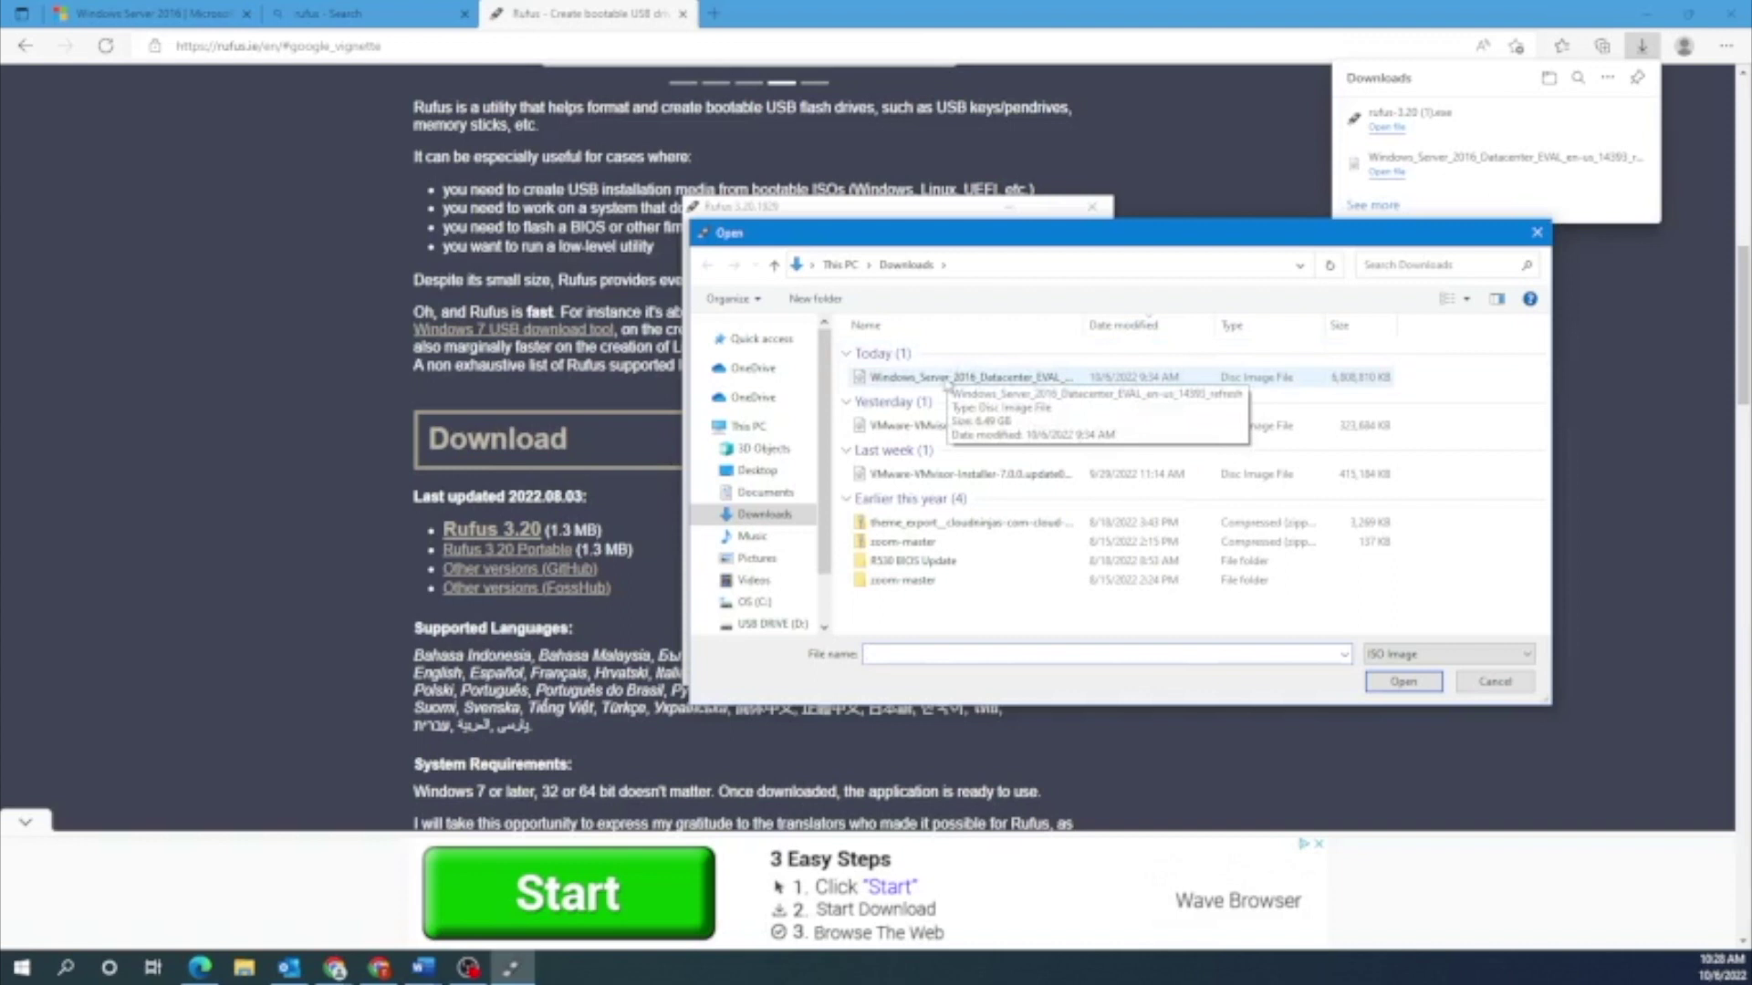
pyautogui.doubleClick(949, 380)
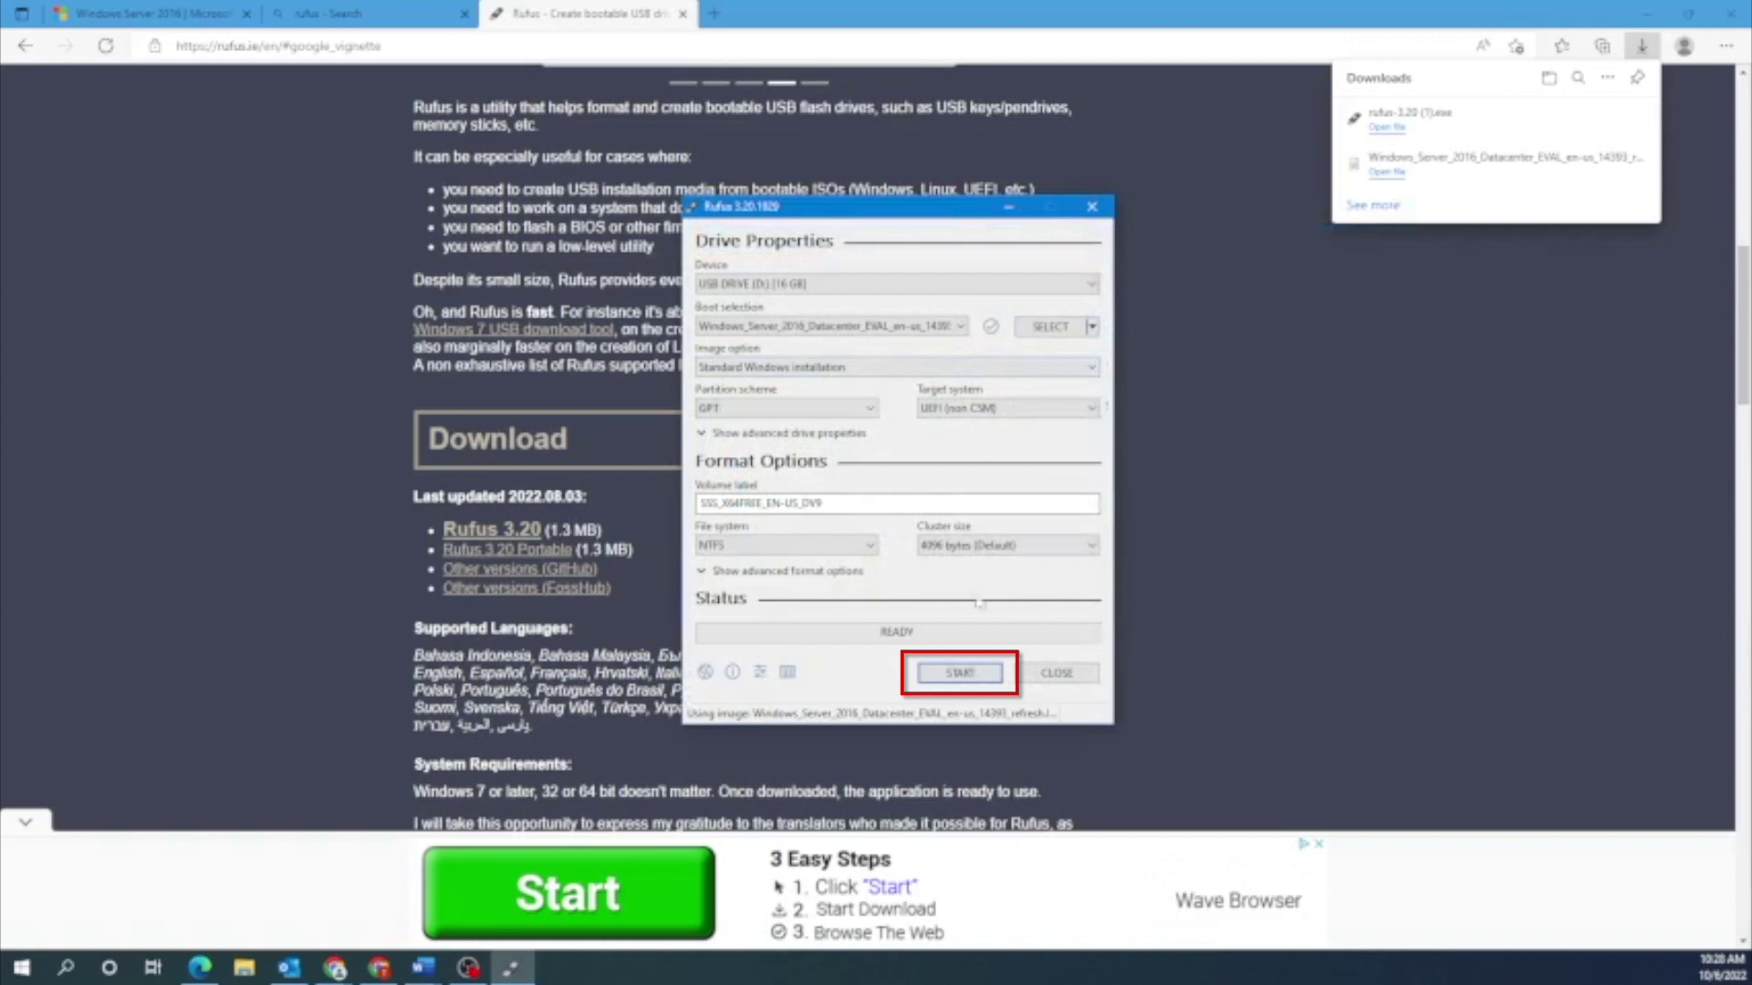
pyautogui.click(961, 673)
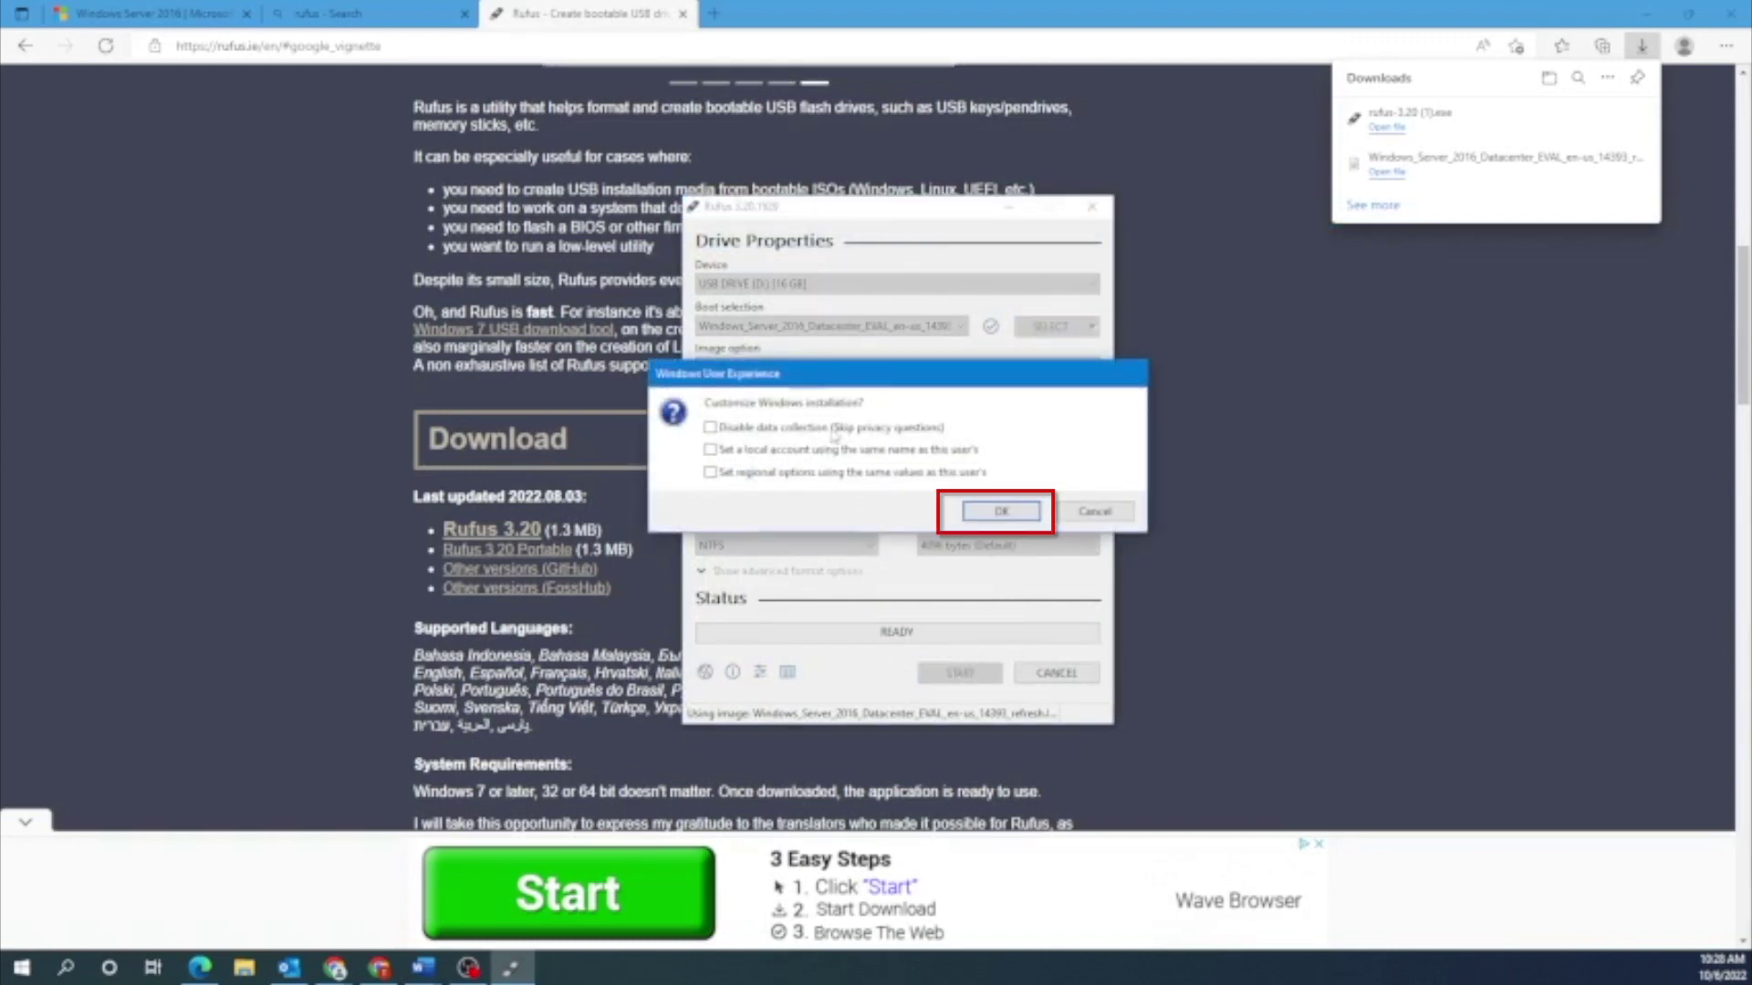
pyautogui.click(1003, 511)
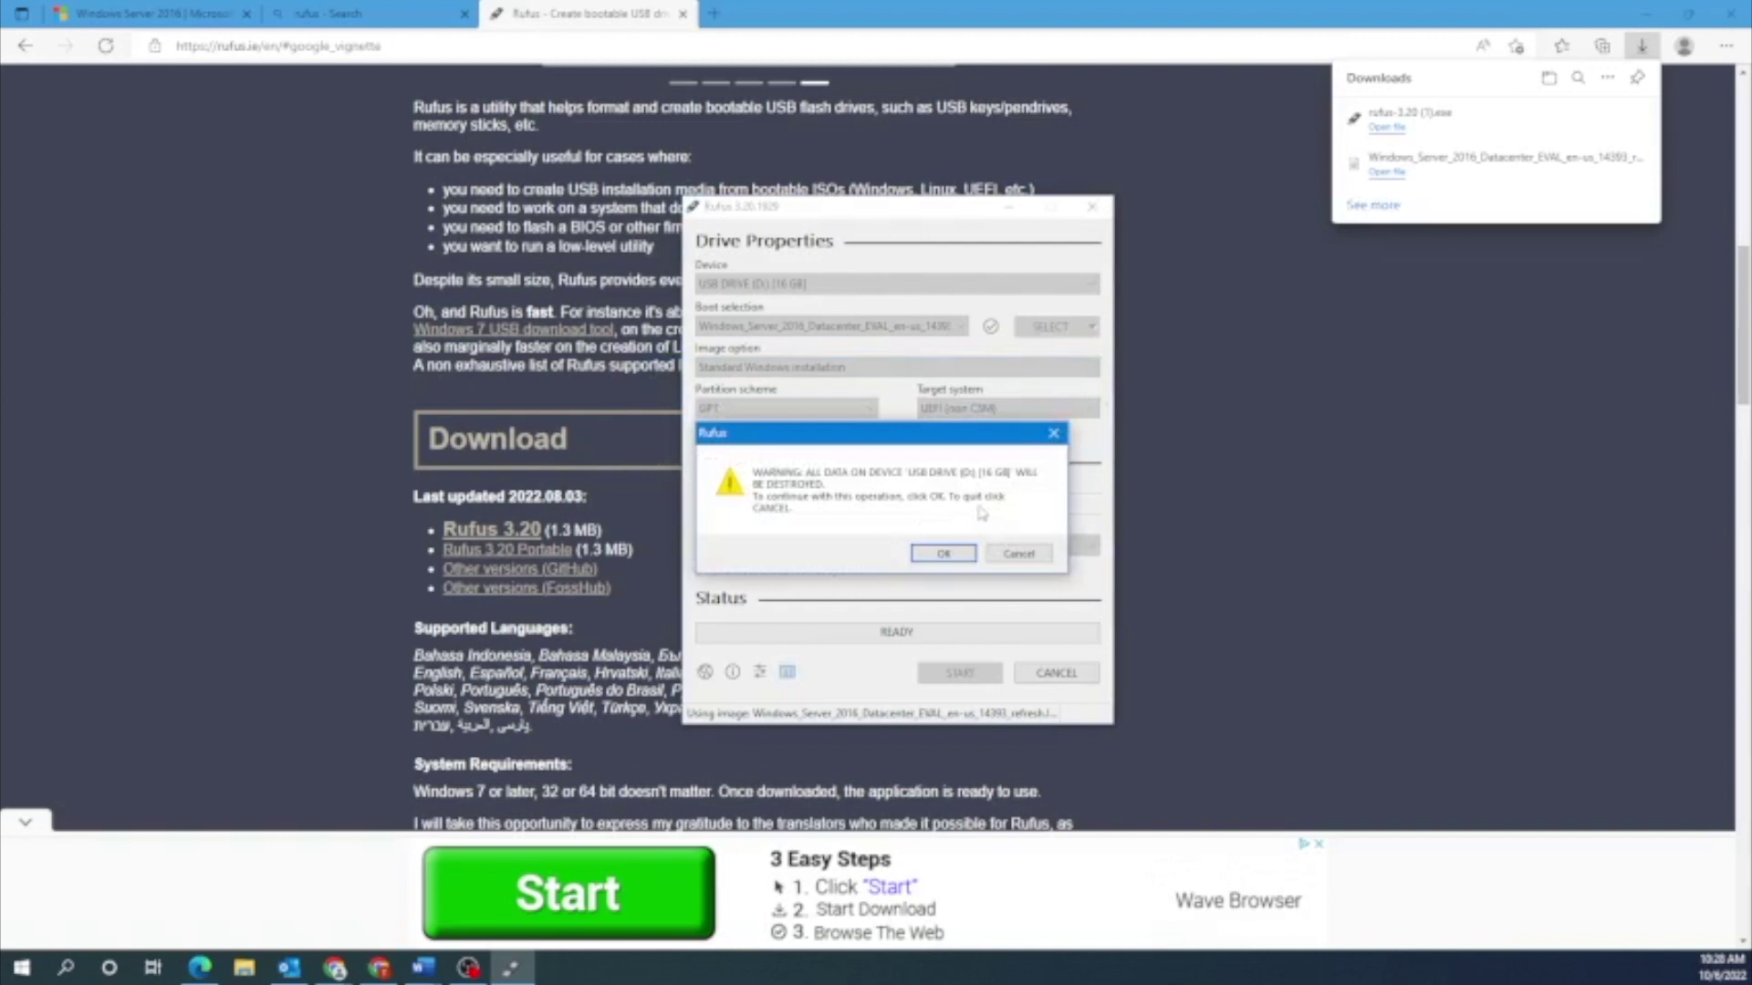
pyautogui.click(965, 552)
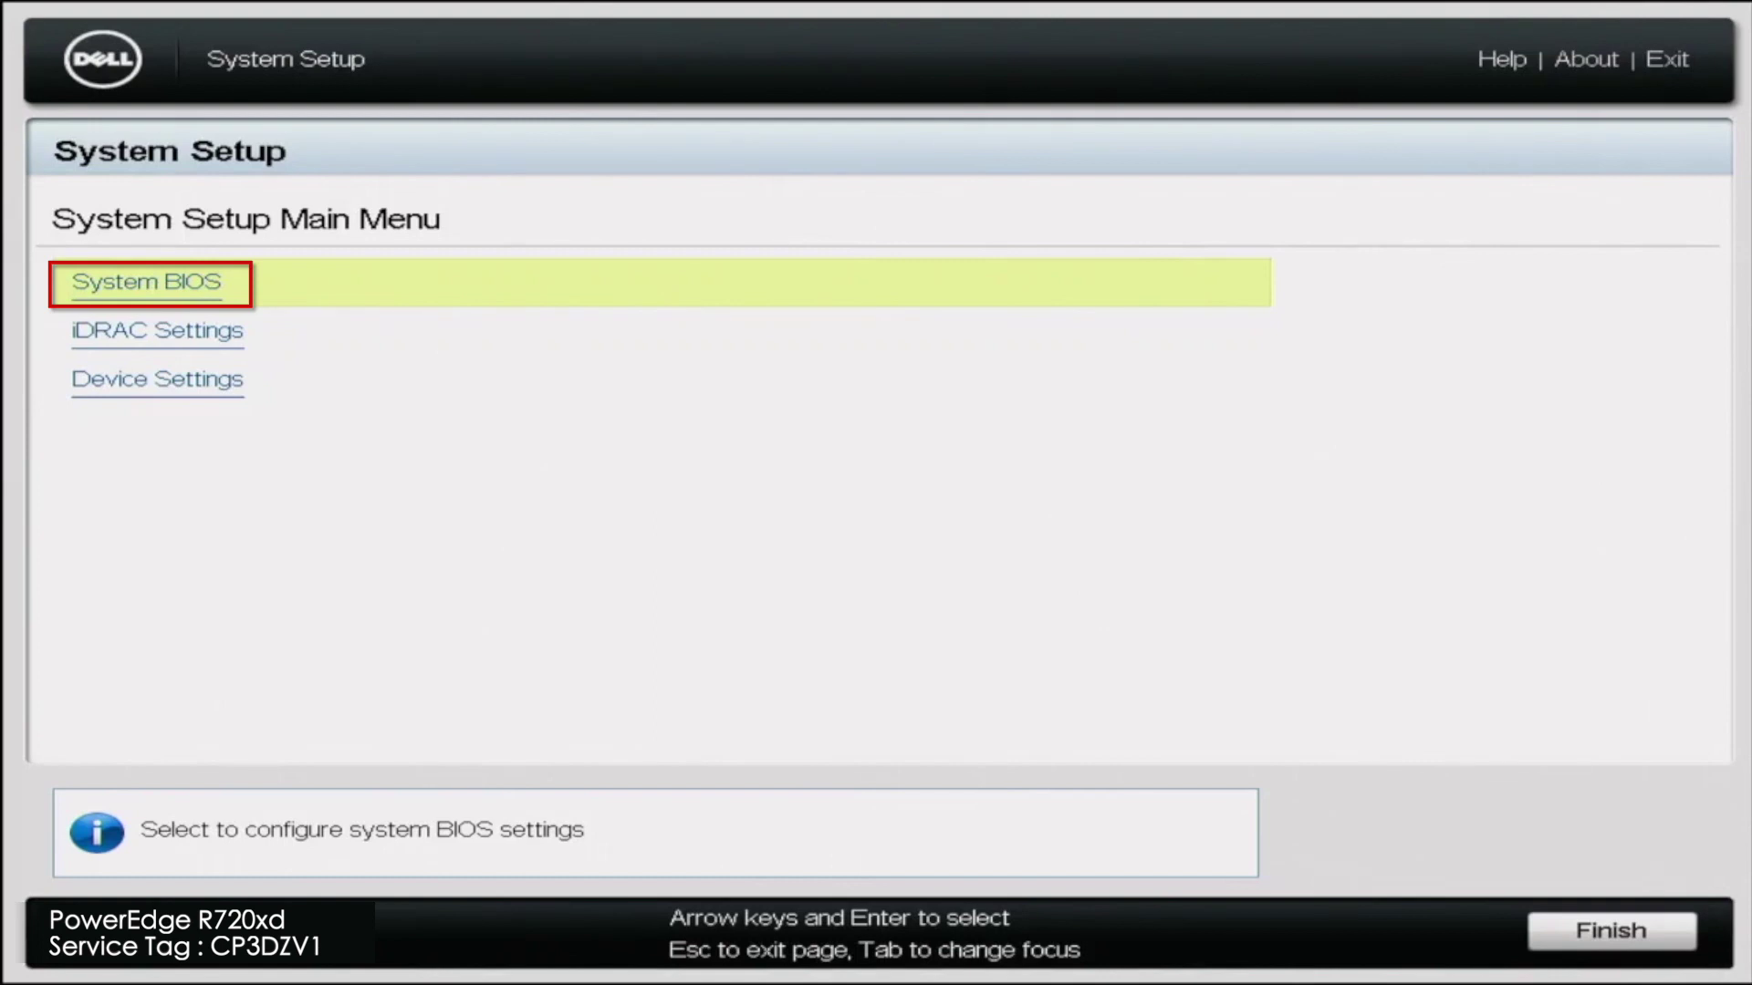
# Under System BIOS > Boot Settings, switch Boot Mode from BIOS to UEFI.
pyautogui.press('Return')
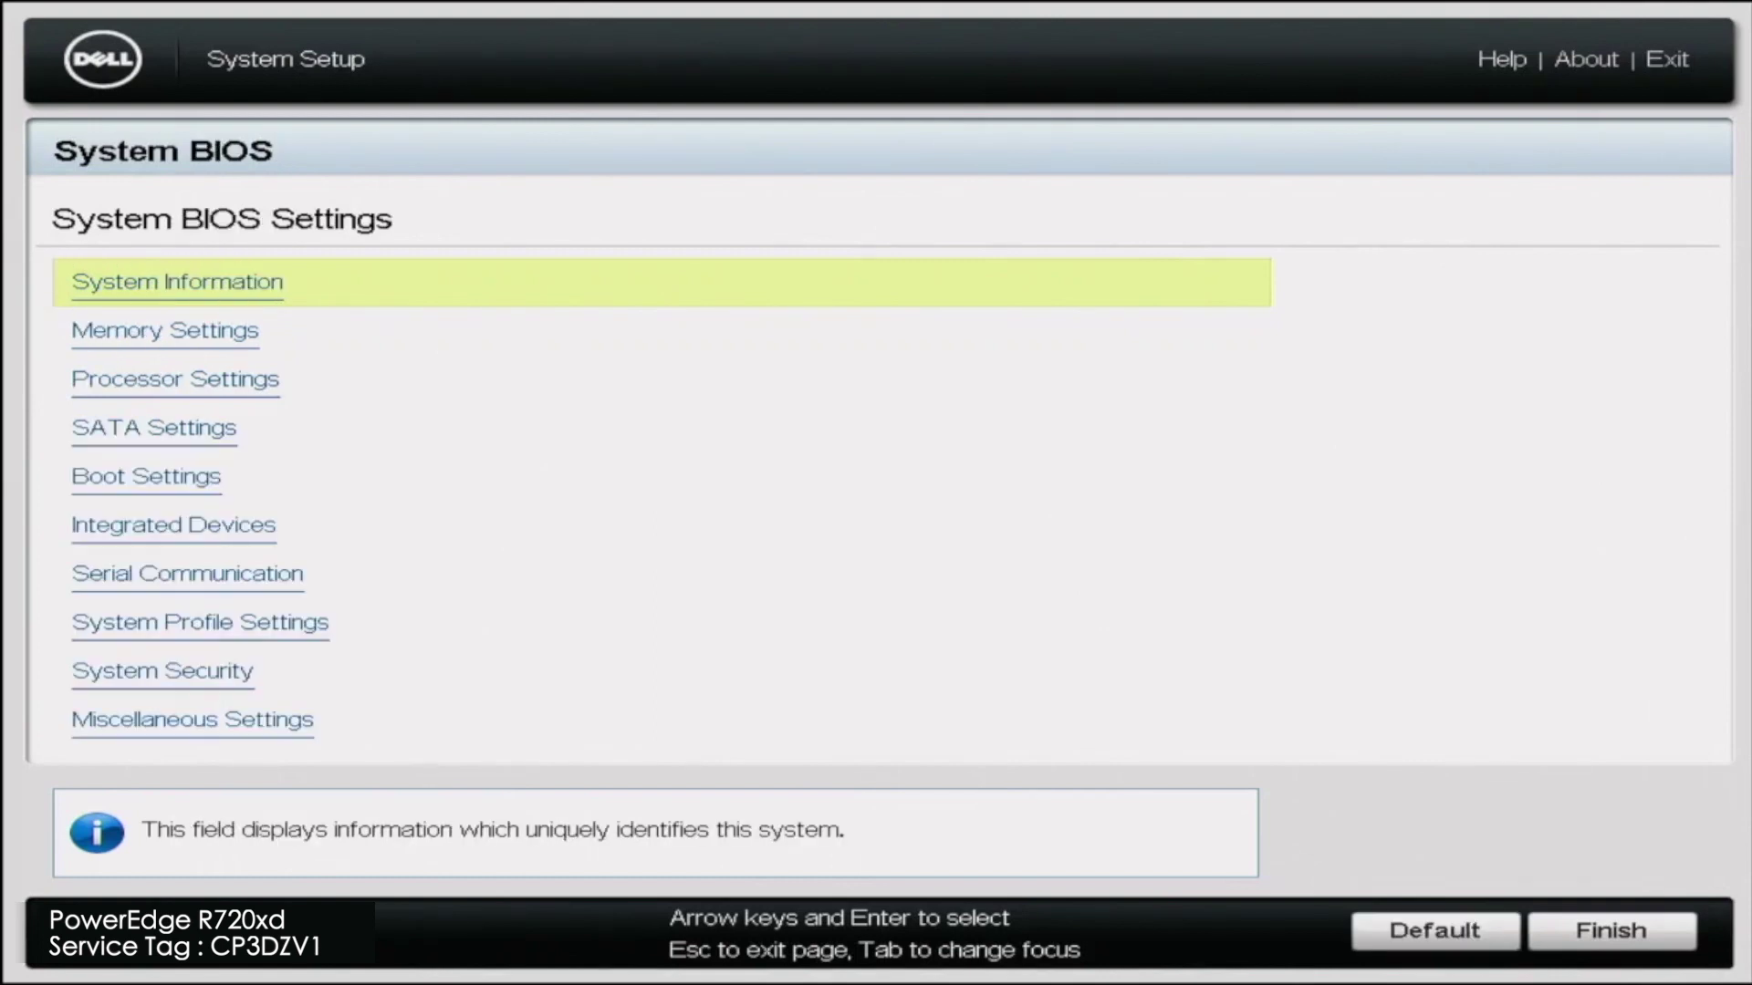
pyautogui.press('Down')
pyautogui.press('Down')
pyautogui.press('Down')
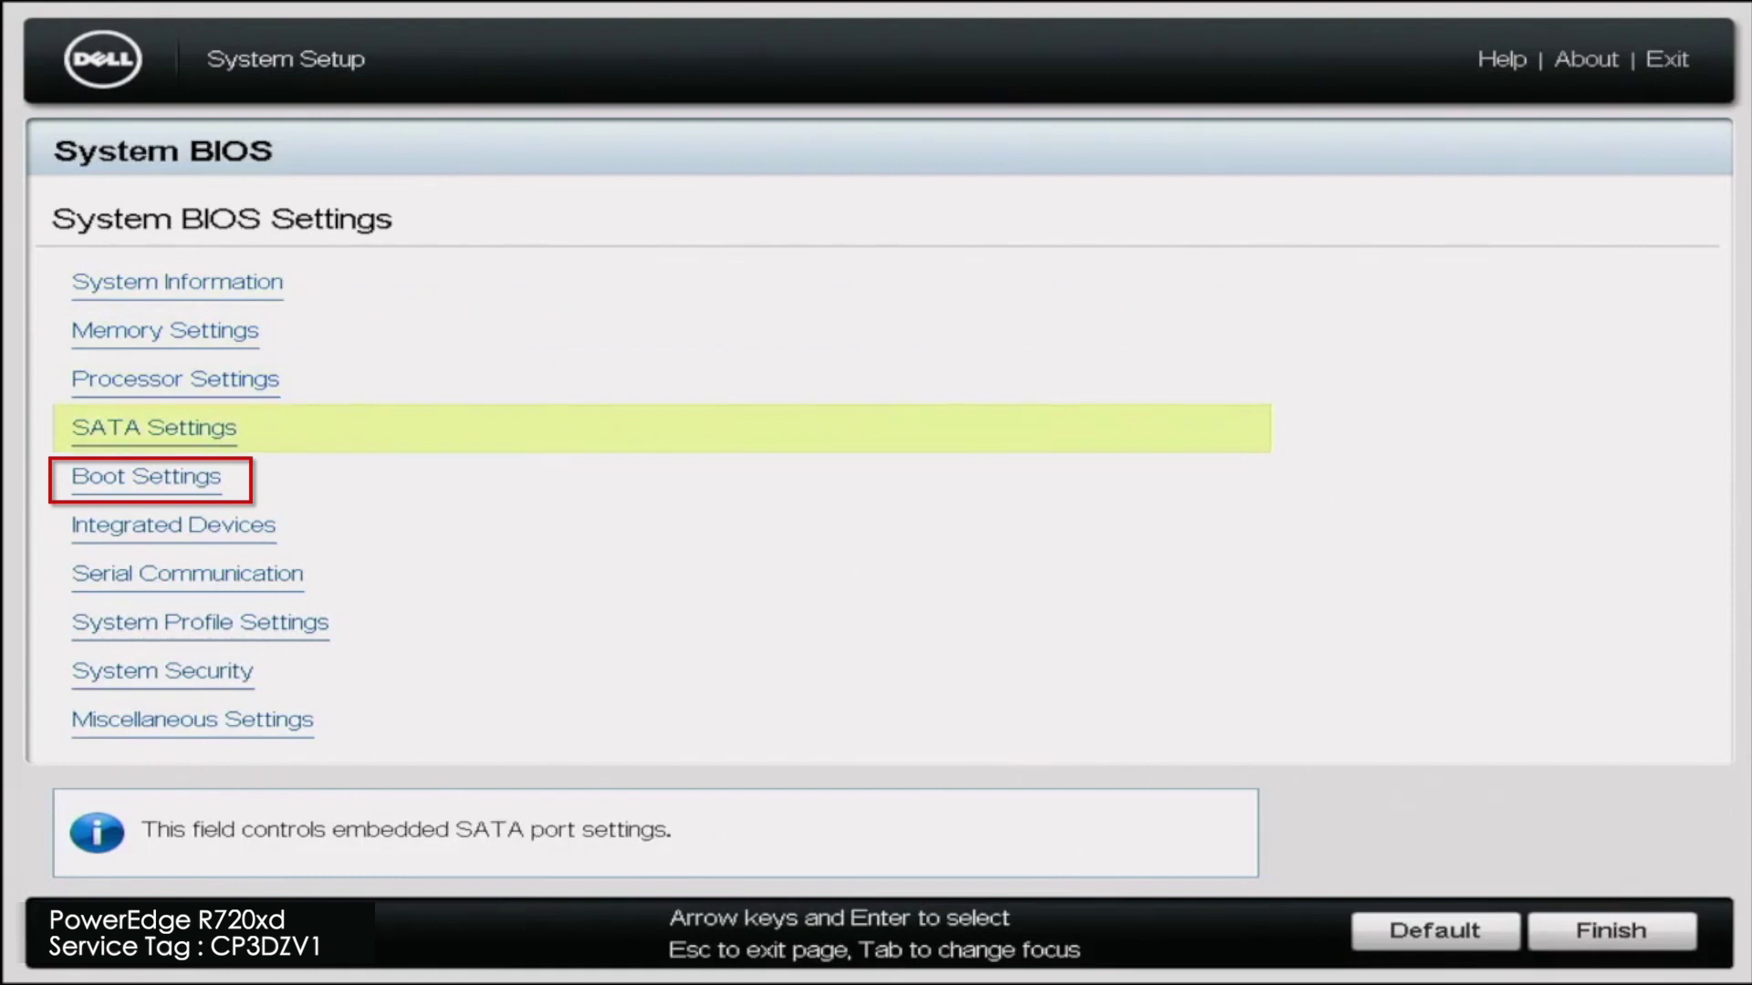
pyautogui.press('Down')
pyautogui.press('Return')
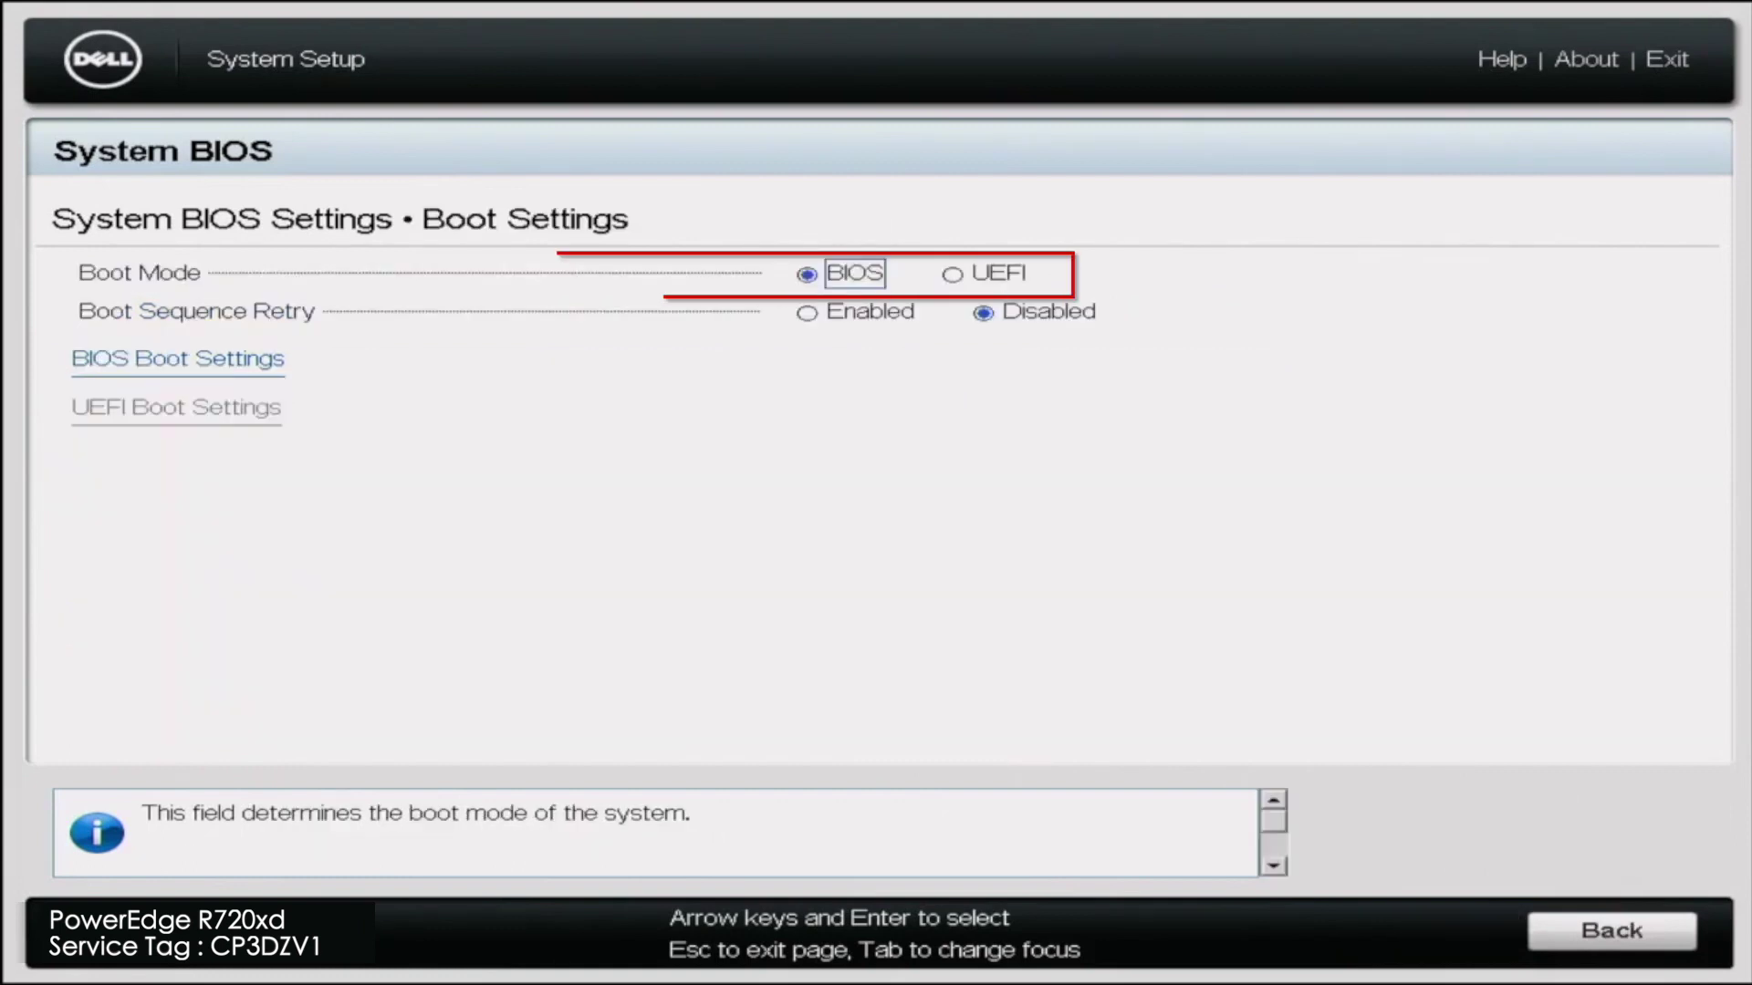
pyautogui.press('Right')
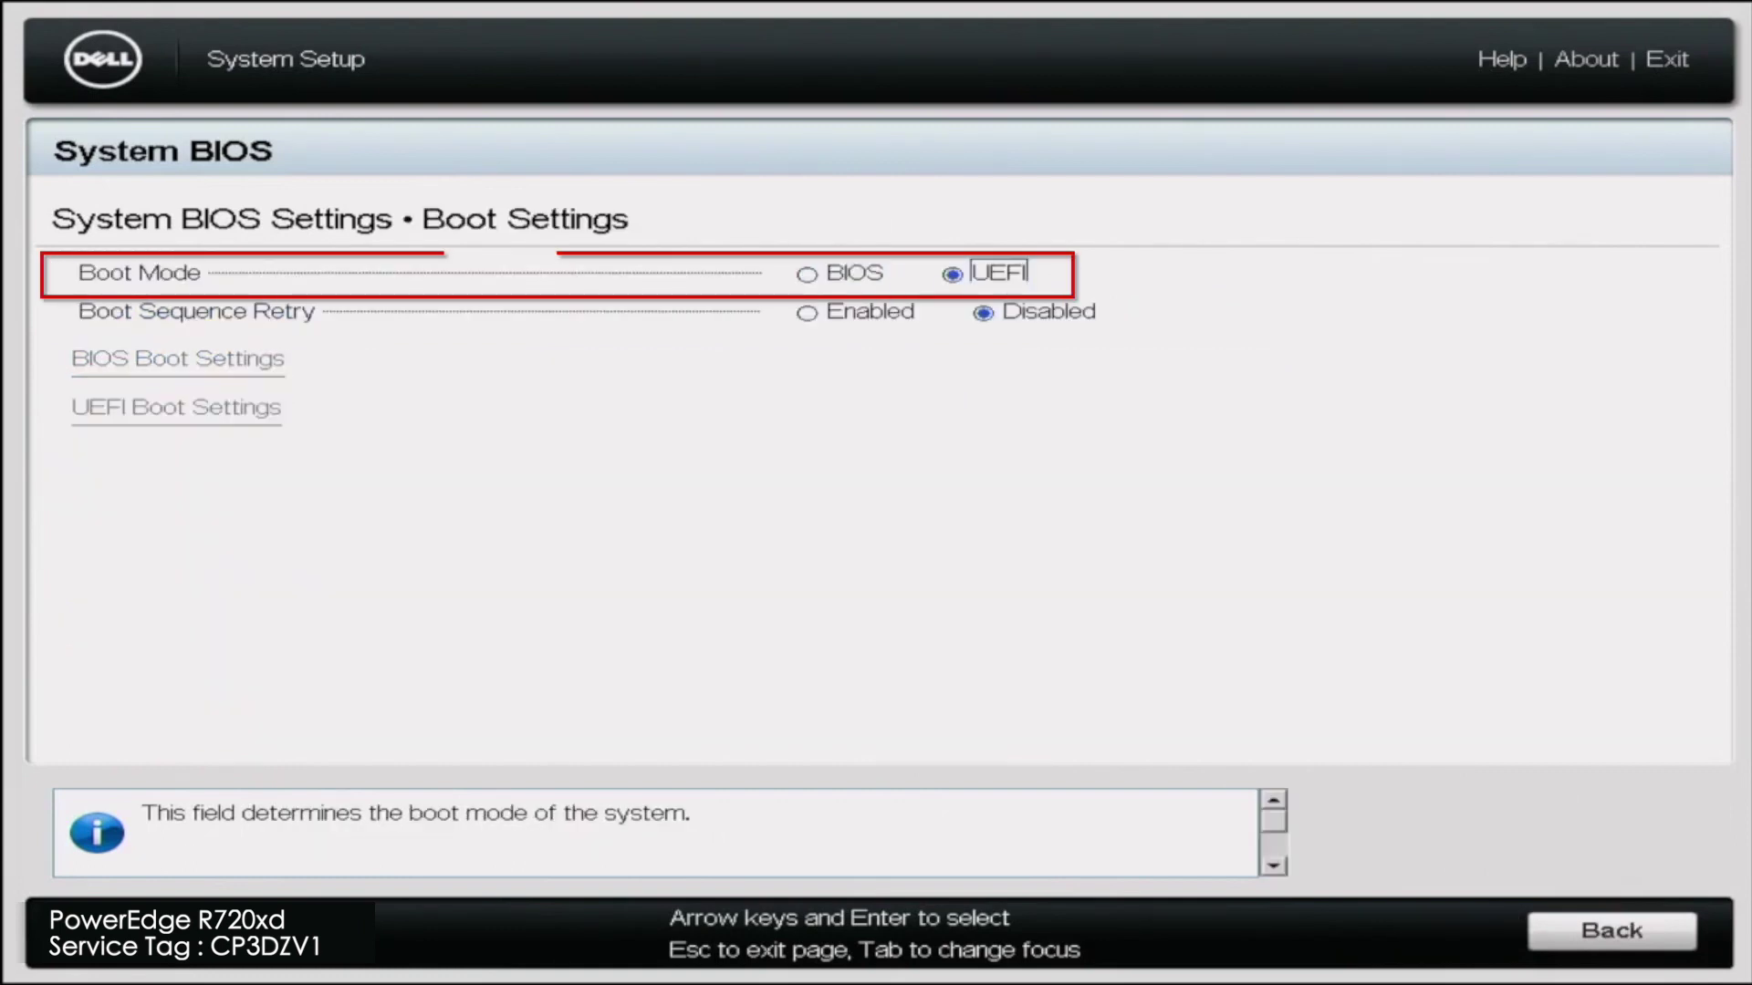
pyautogui.press('Tab')
# Save the changed BIOS settings and exit Dell System Setup.
pyautogui.press('Return')
pyautogui.press('Tab')
pyautogui.press('Return')
pyautogui.press('Return')
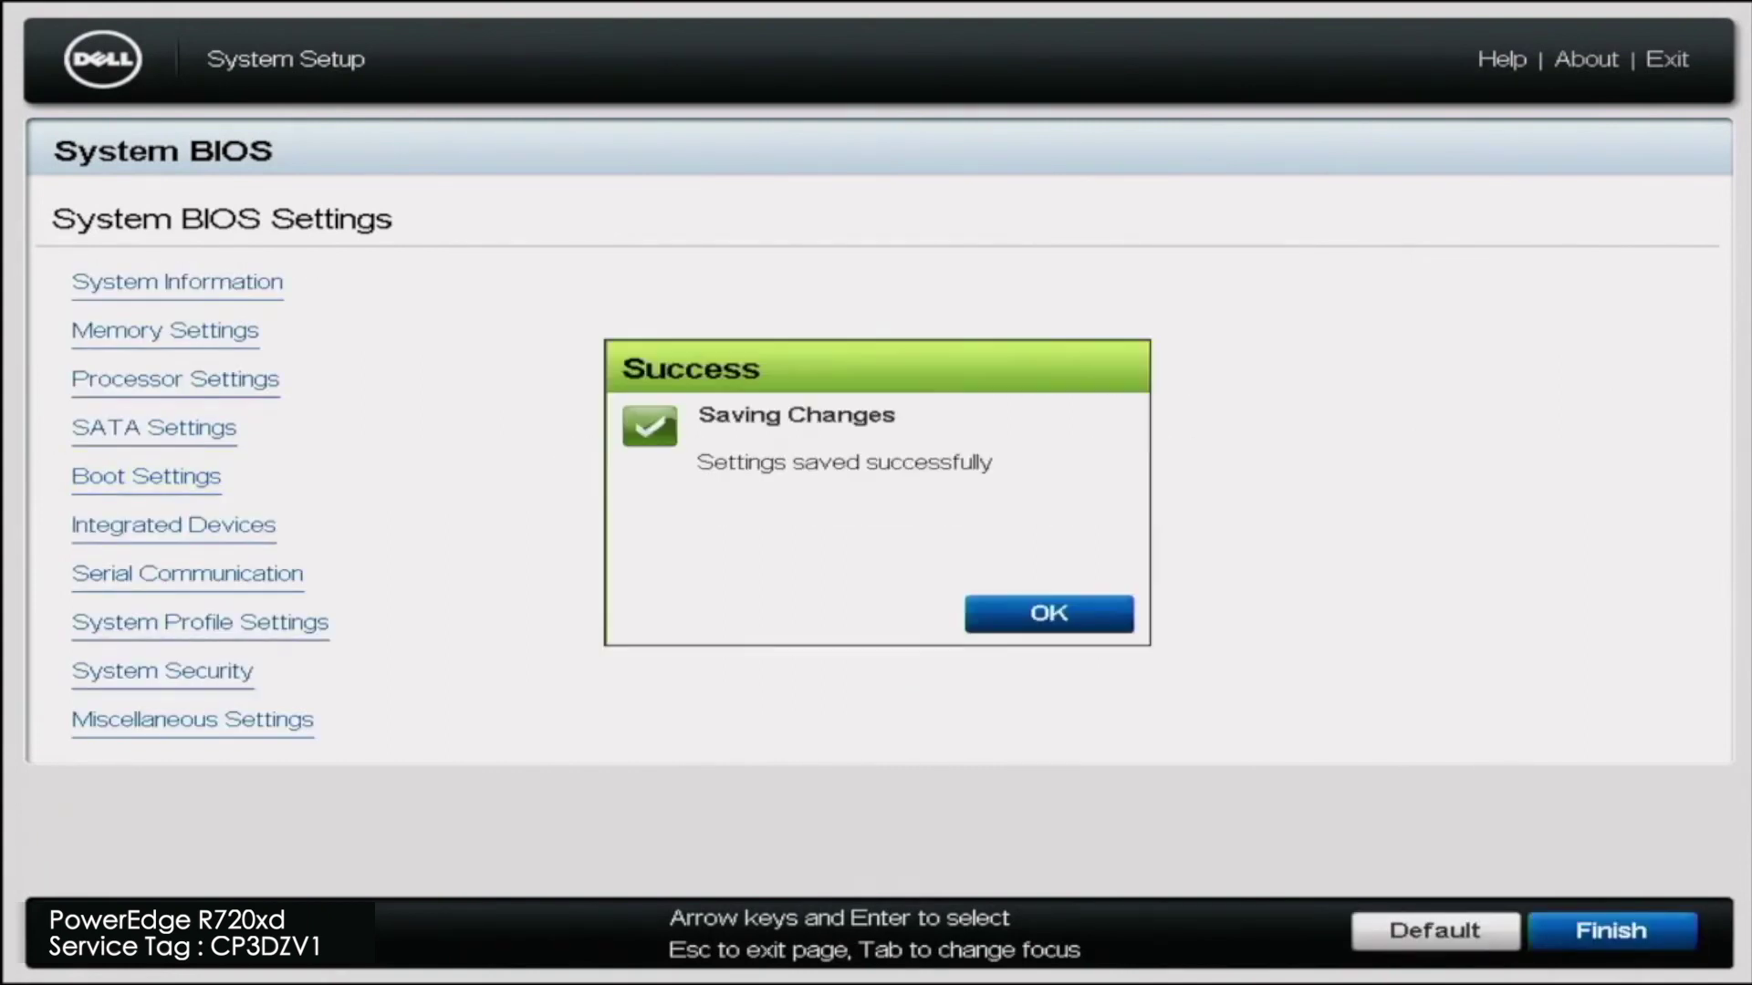
pyautogui.press('Return')
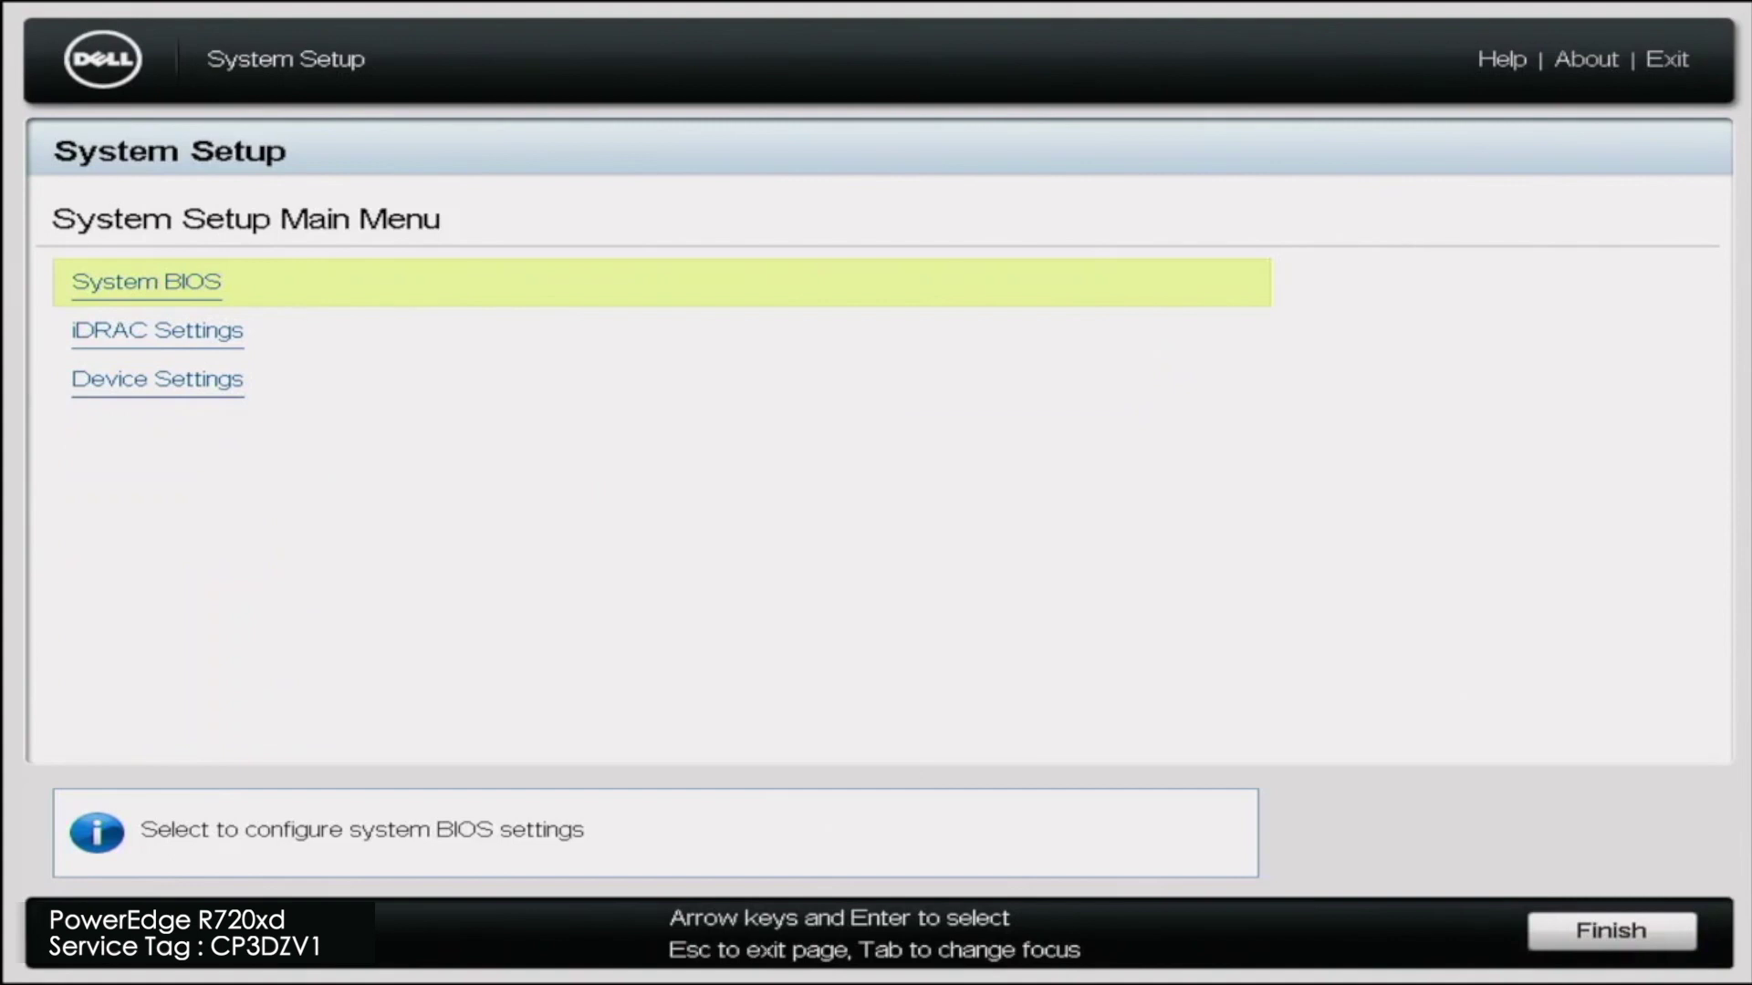
pyautogui.press('Escape')
pyautogui.press('Return')
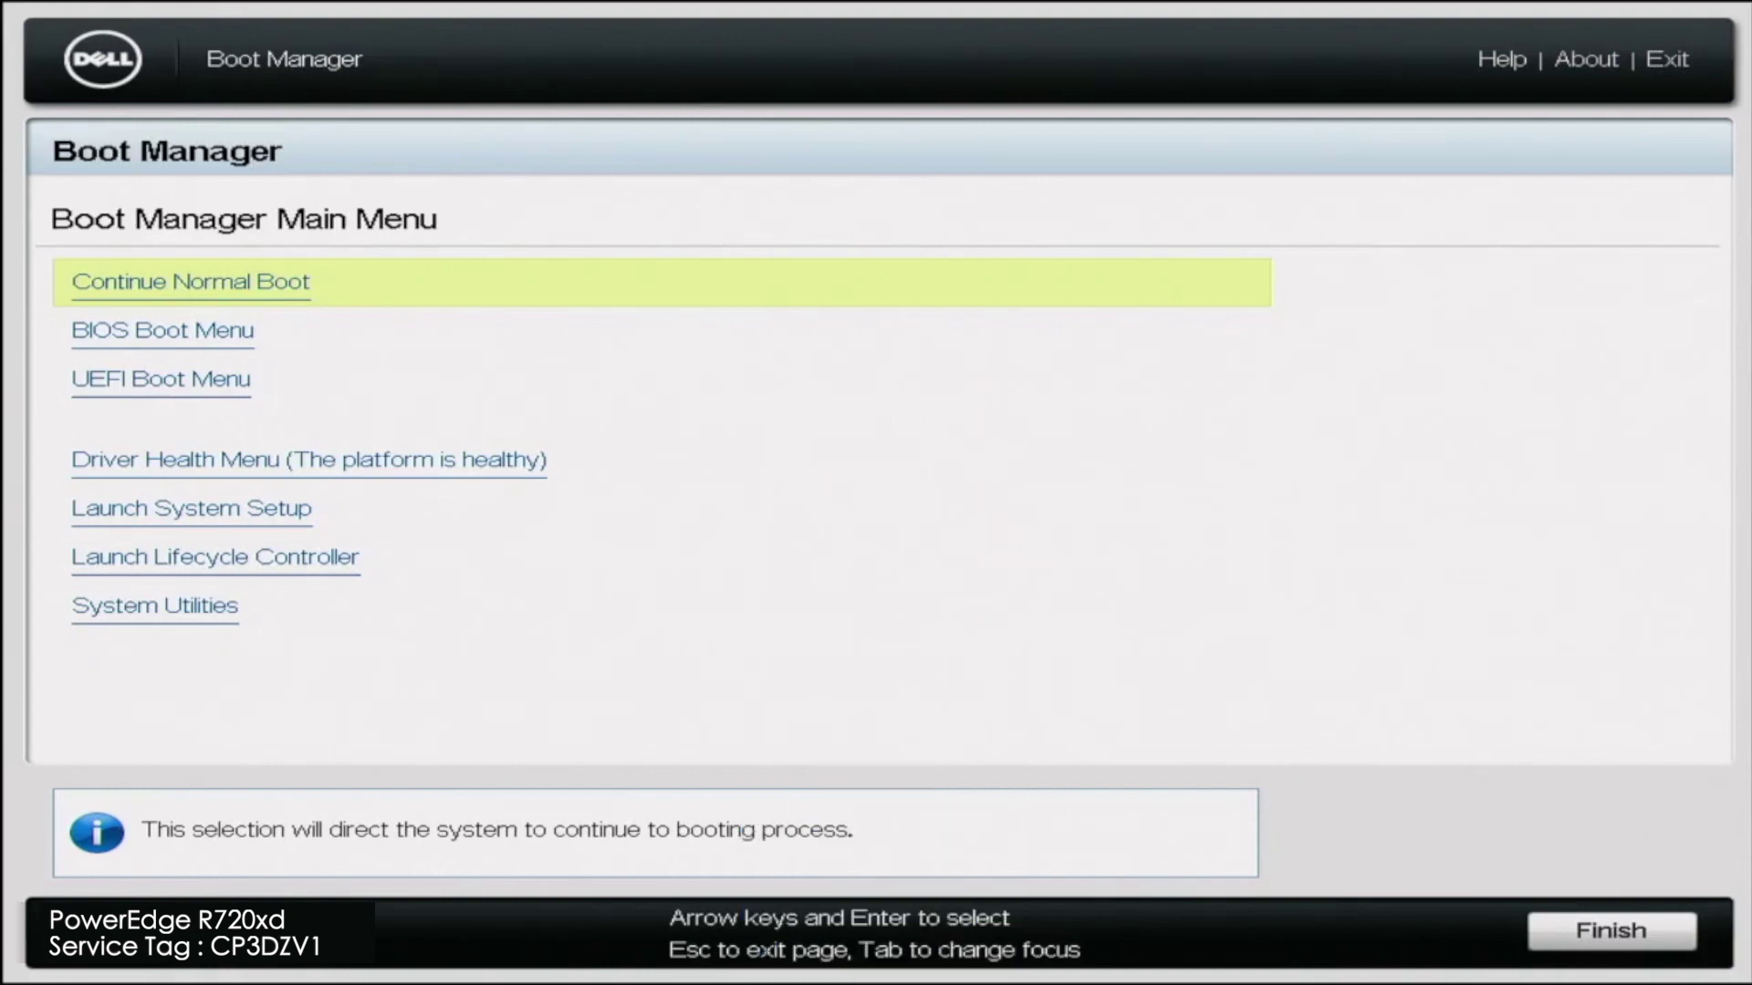
# From the UEFI Boot Menu, boot off 'Disk connected to back USB 1: DT Rubber 3.0'.
pyautogui.press('Down')
pyautogui.press('Down')
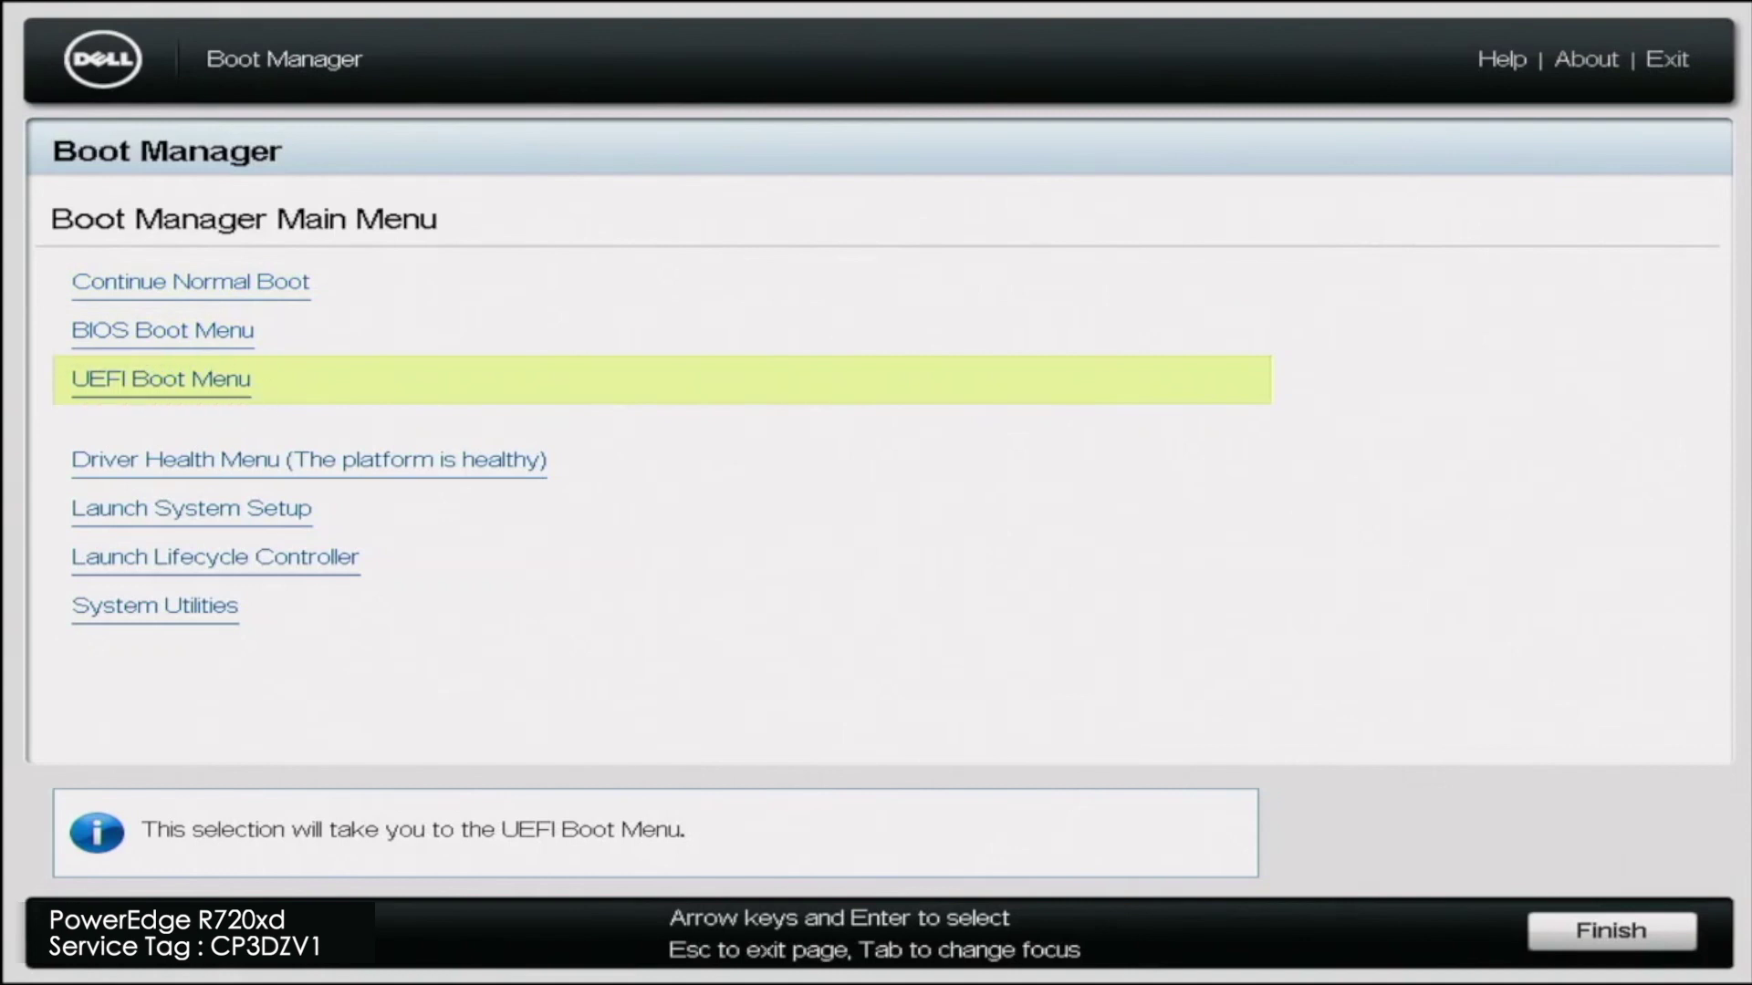
pyautogui.press('Return')
pyautogui.press('Down')
pyautogui.press('Down')
pyautogui.press('Down')
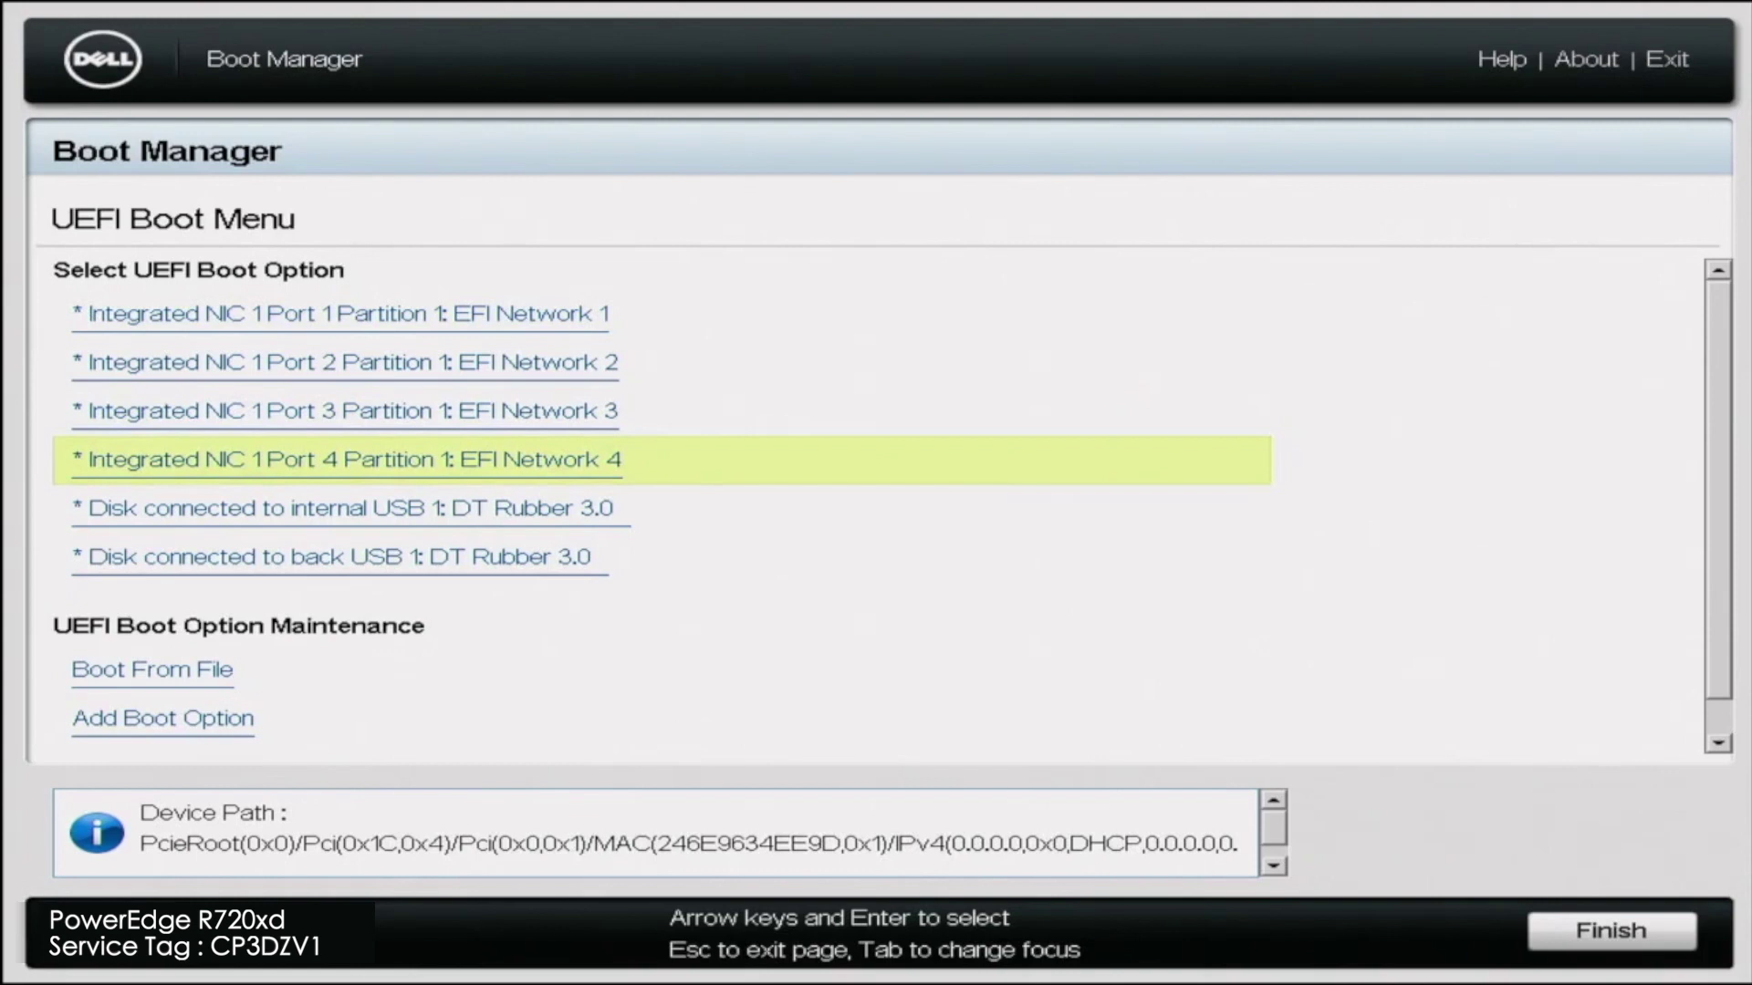
pyautogui.press('Down')
pyautogui.press('Down')
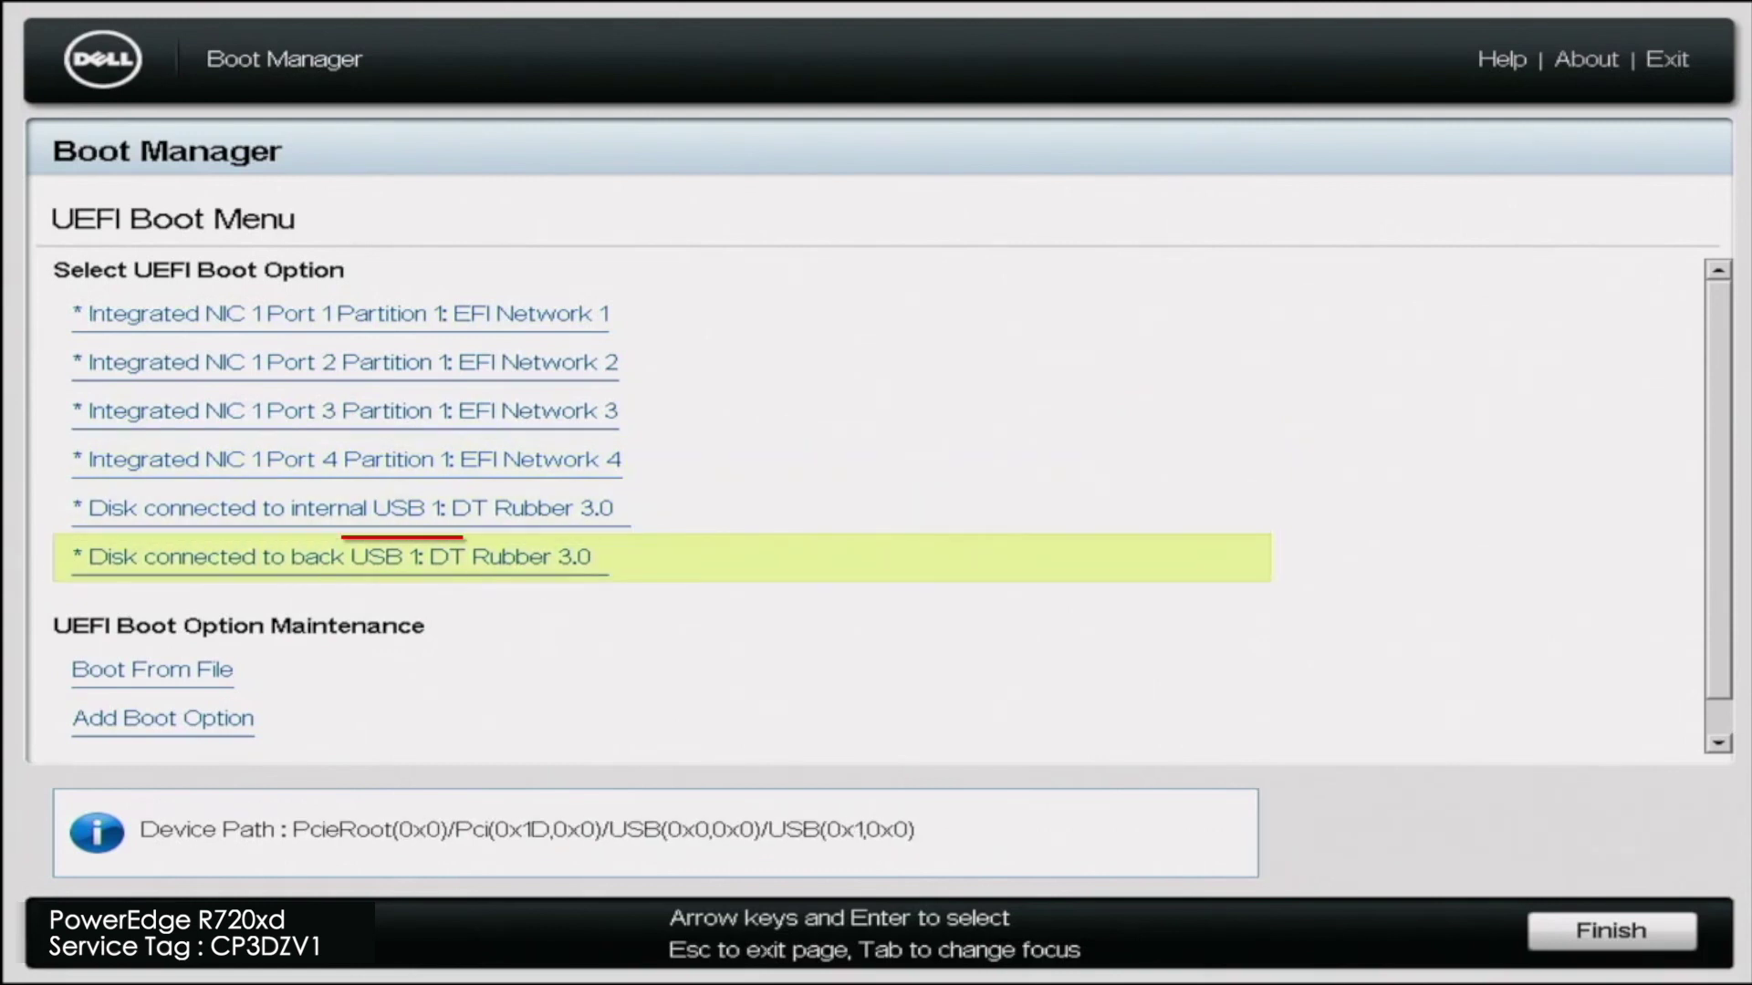
pyautogui.press('Return')
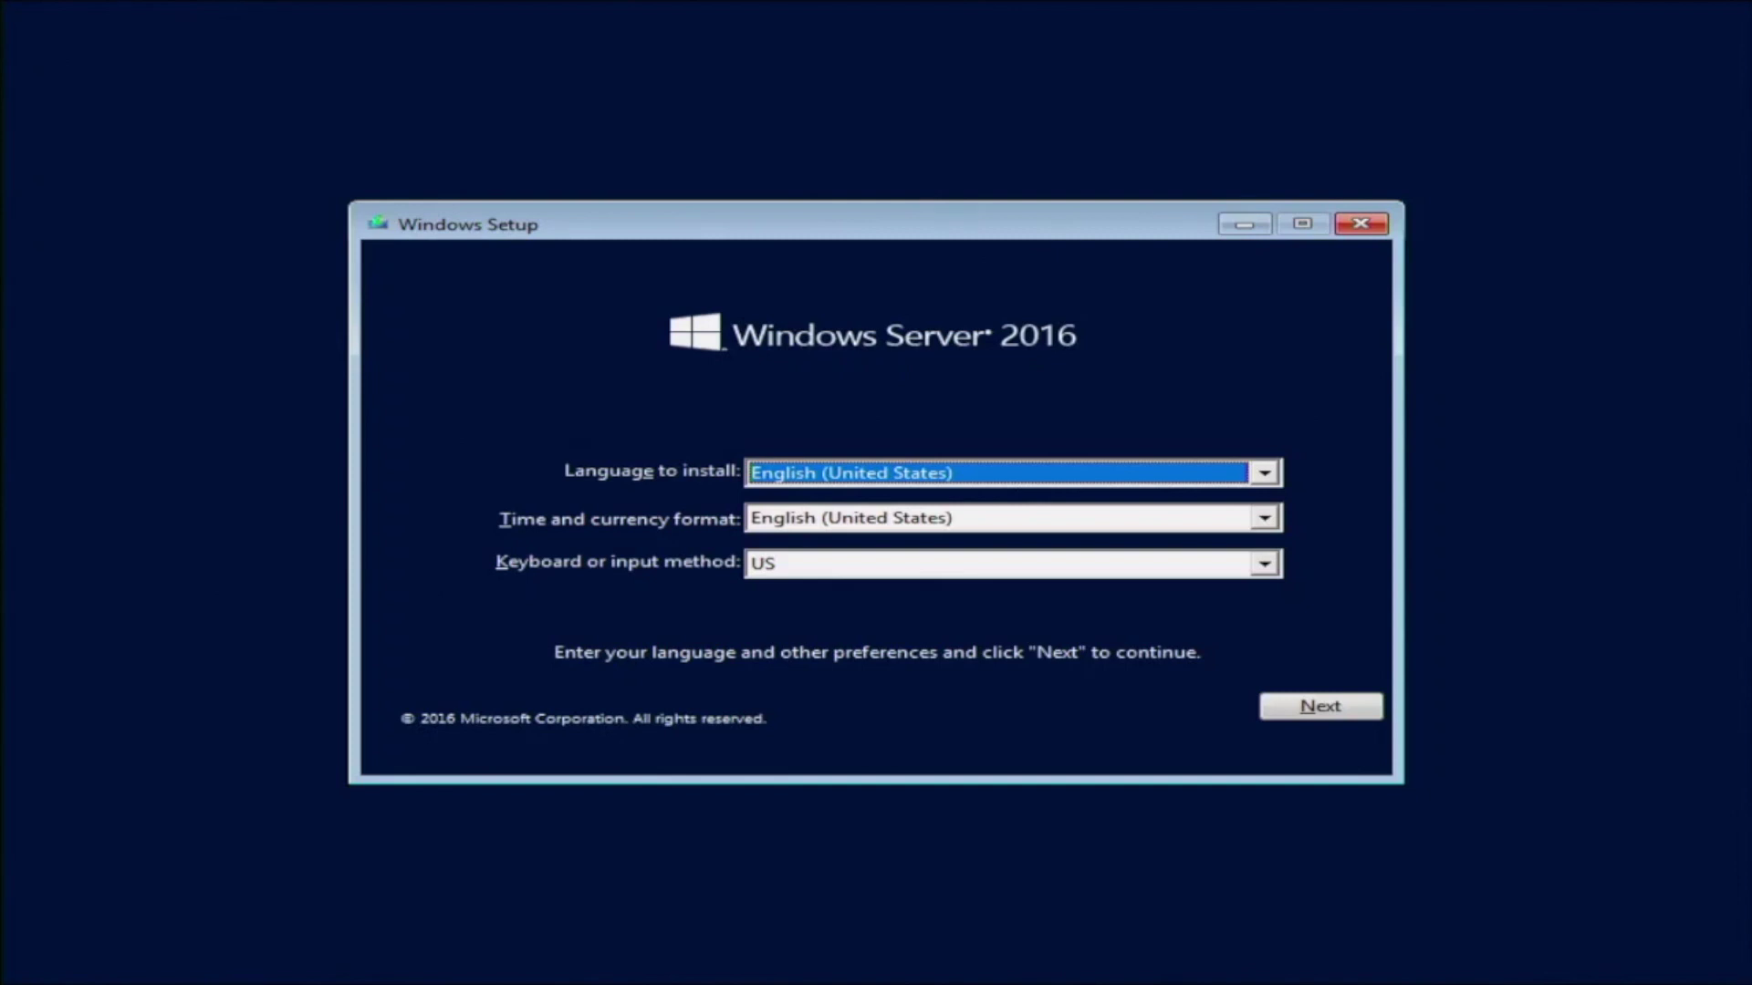
# Keep English (United States) language and time format with the US keyboard, then continue.
pyautogui.press('Tab')
pyautogui.press('Tab')
pyautogui.press('Tab')
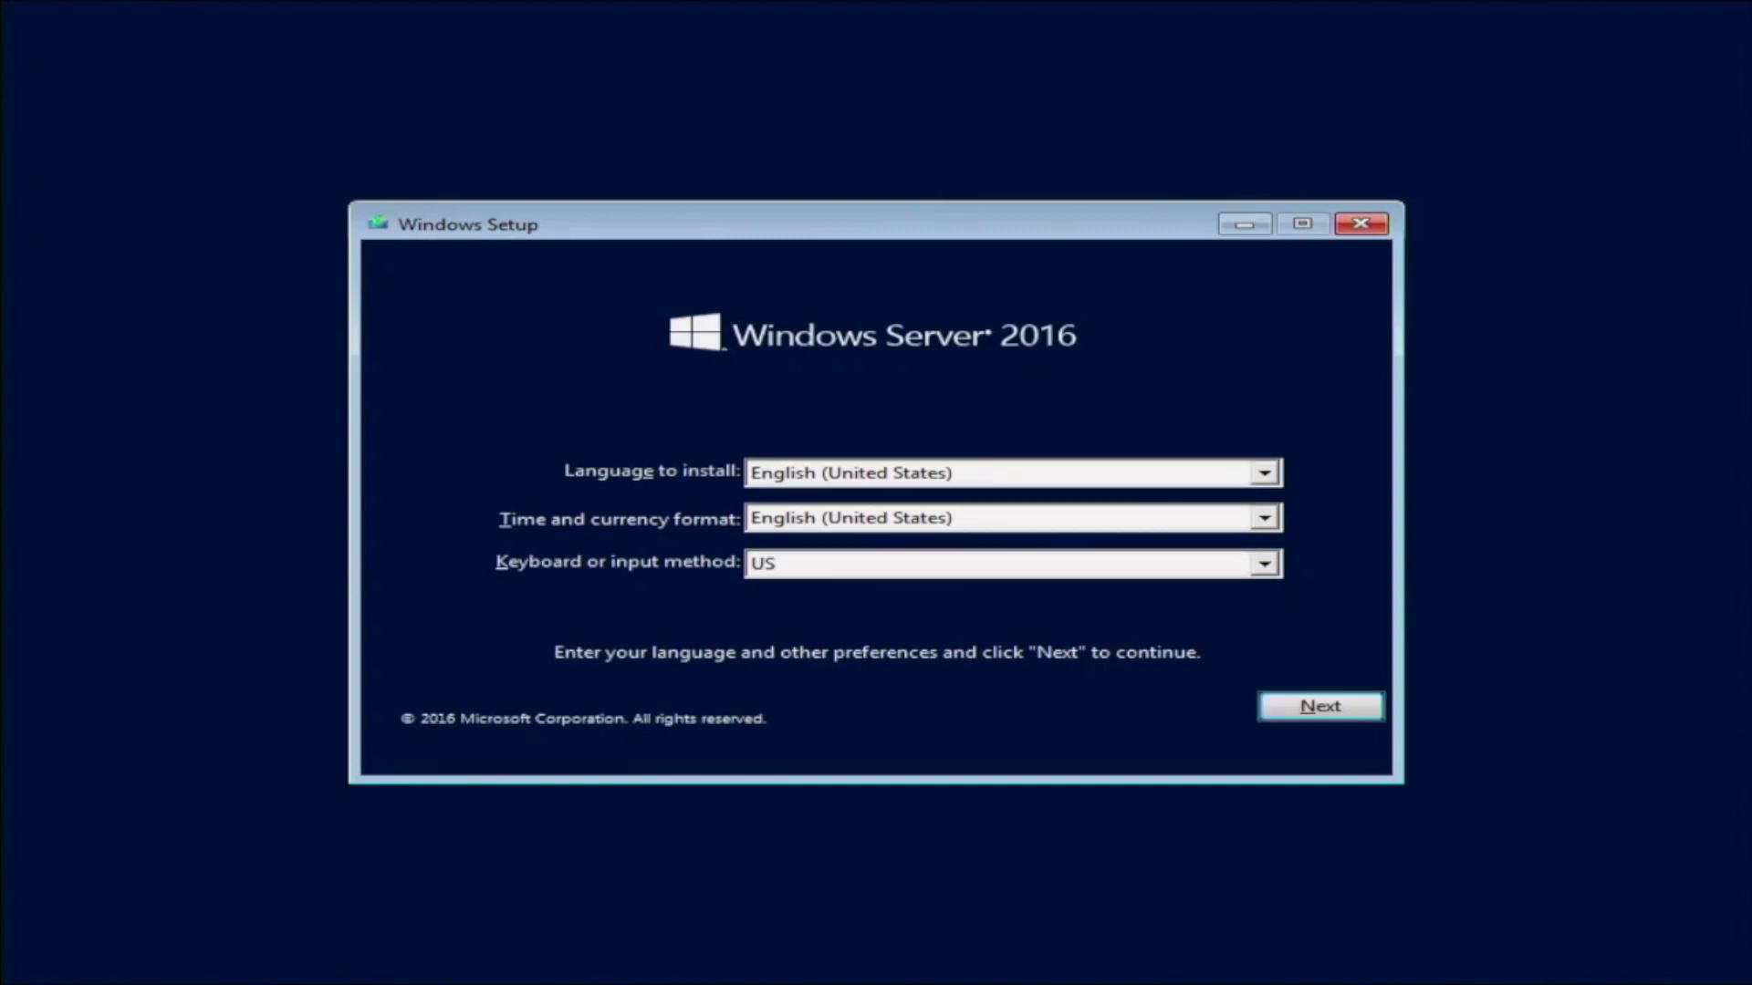
pyautogui.press('Tab')
pyautogui.press('Tab')
pyautogui.press('Tab')
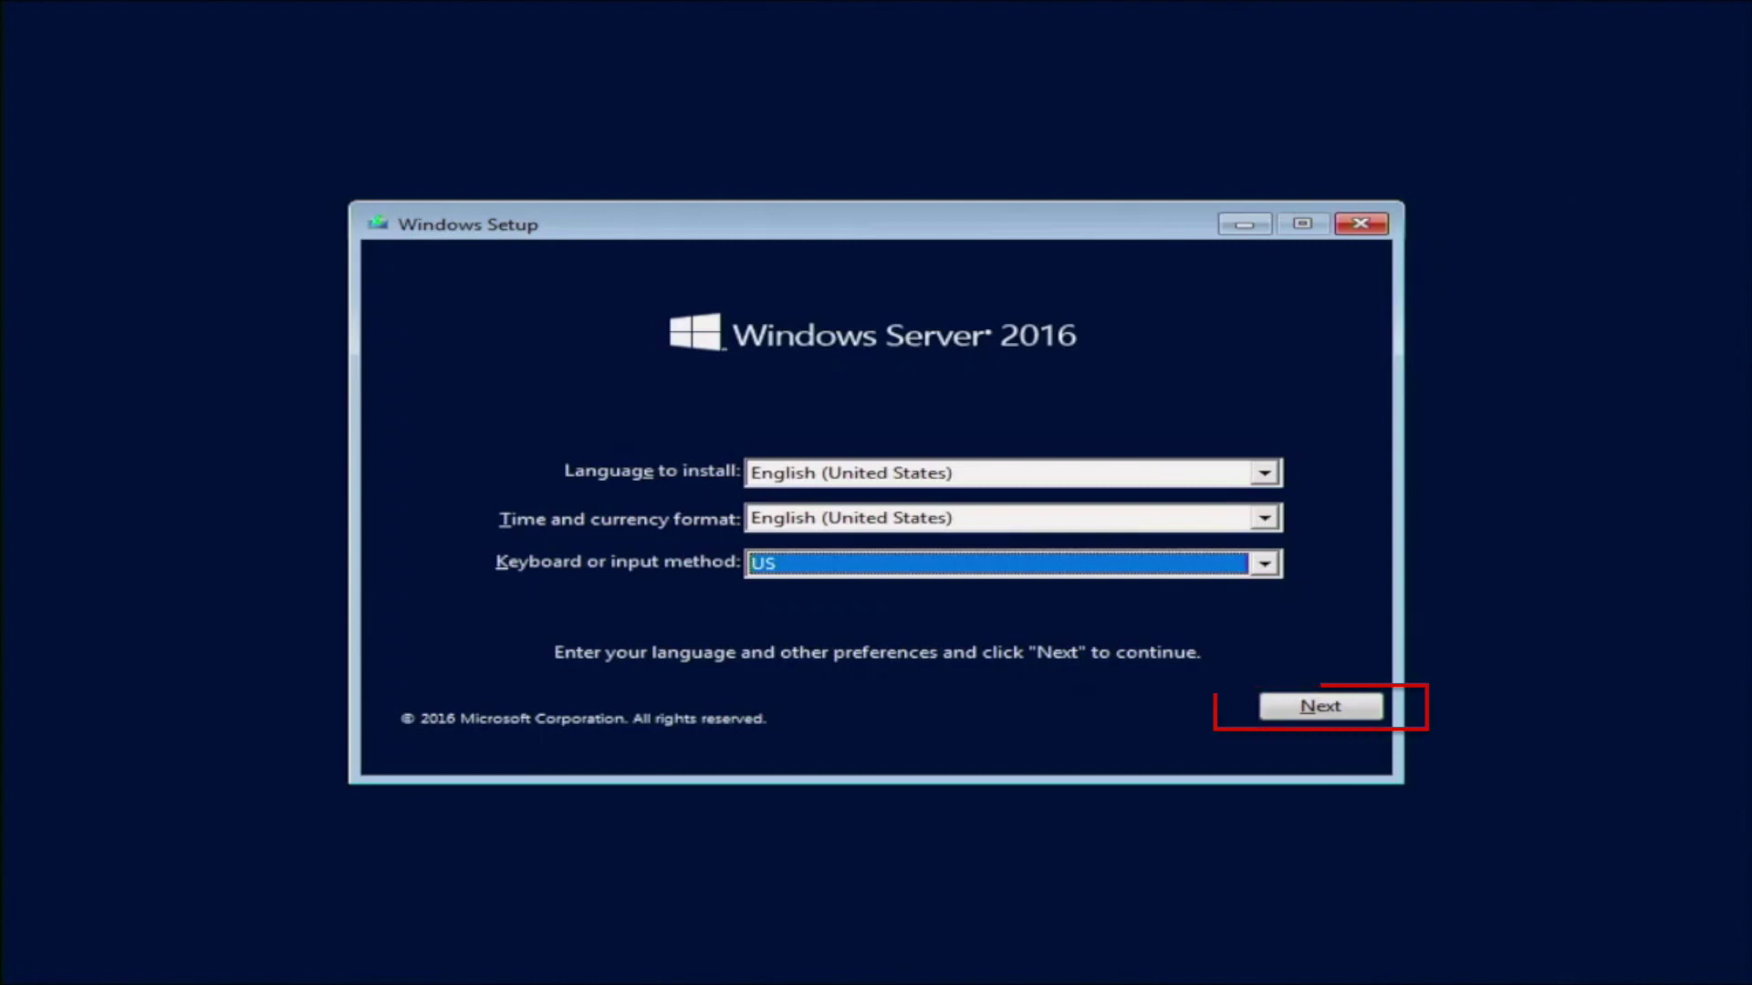
pyautogui.press('Return')
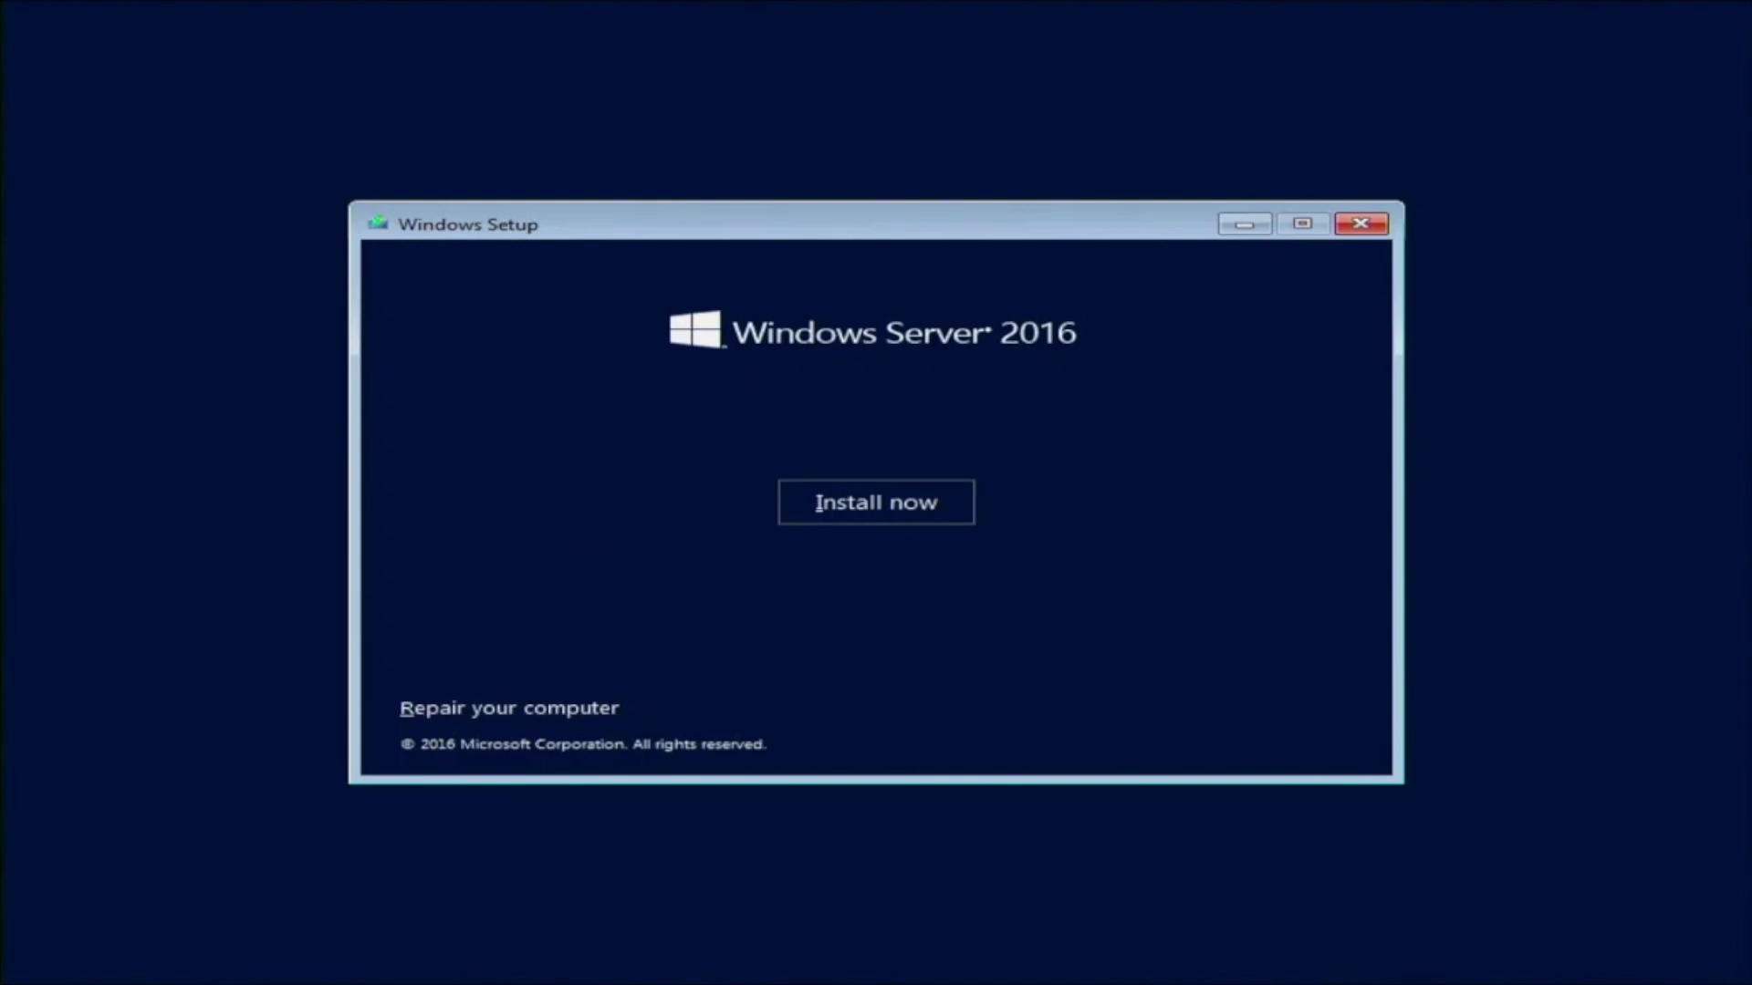
# Start the install and choose Windows Server 2016 Standard Evaluation (Desktop Experience).
pyautogui.press('Return')
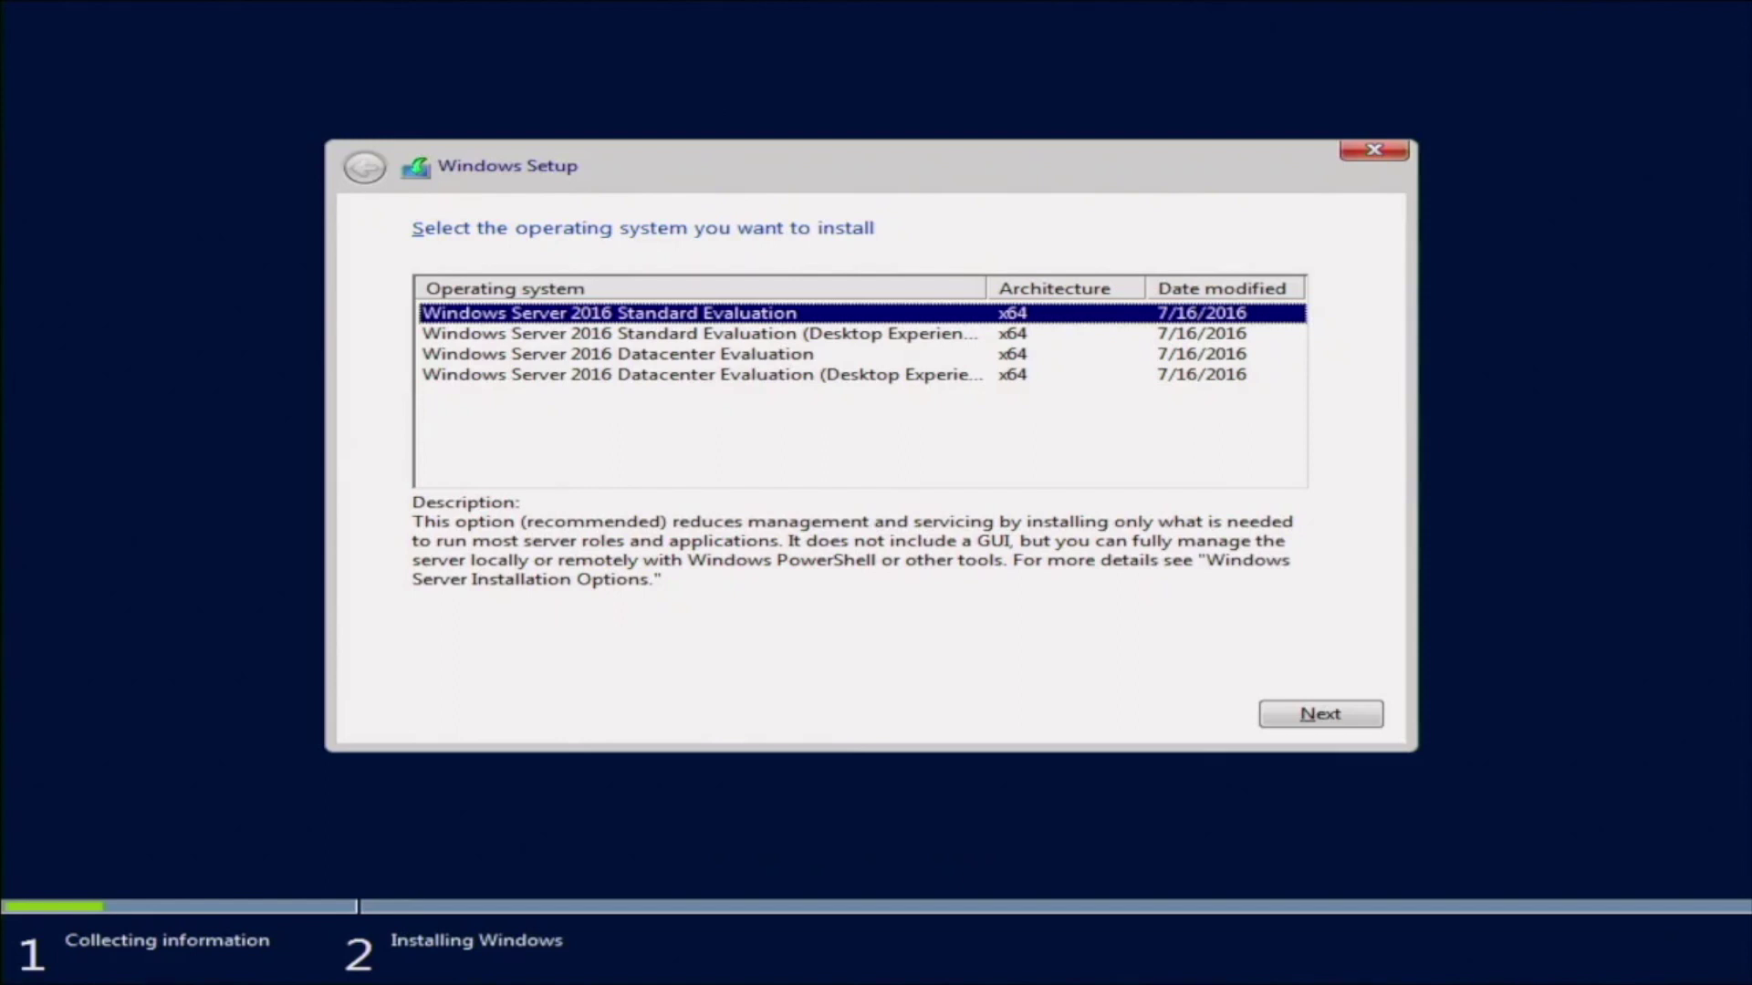
pyautogui.press('Down')
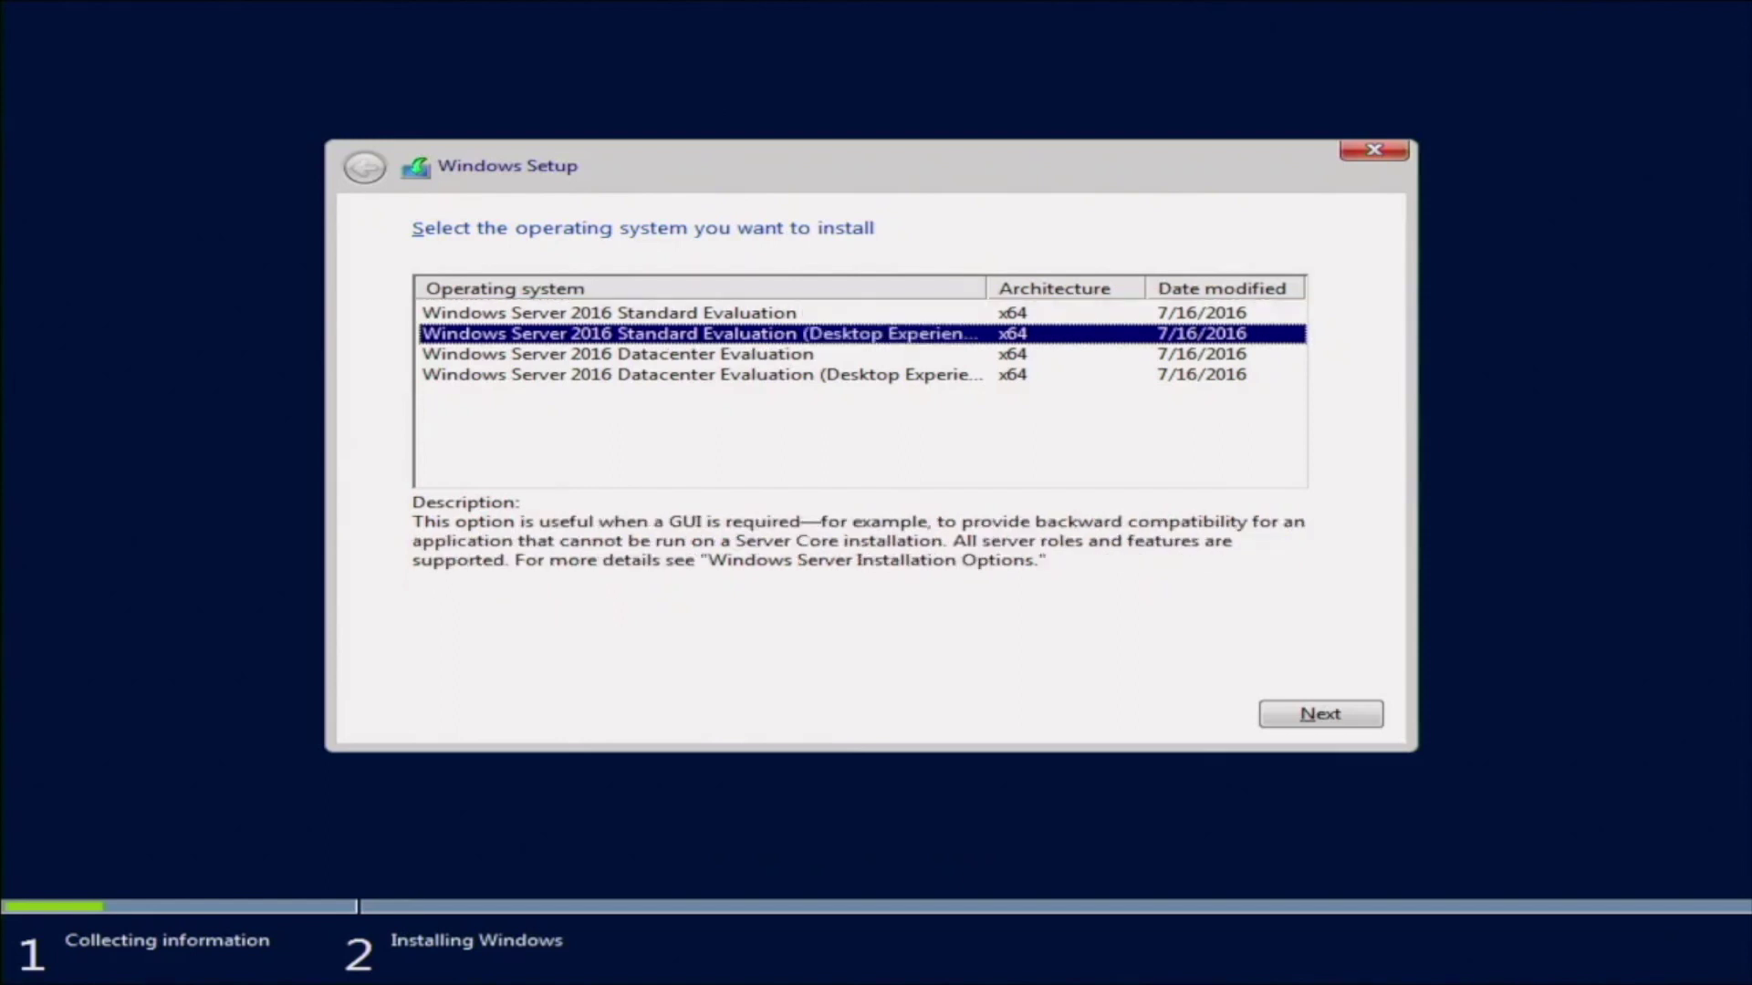
pyautogui.press('Return')
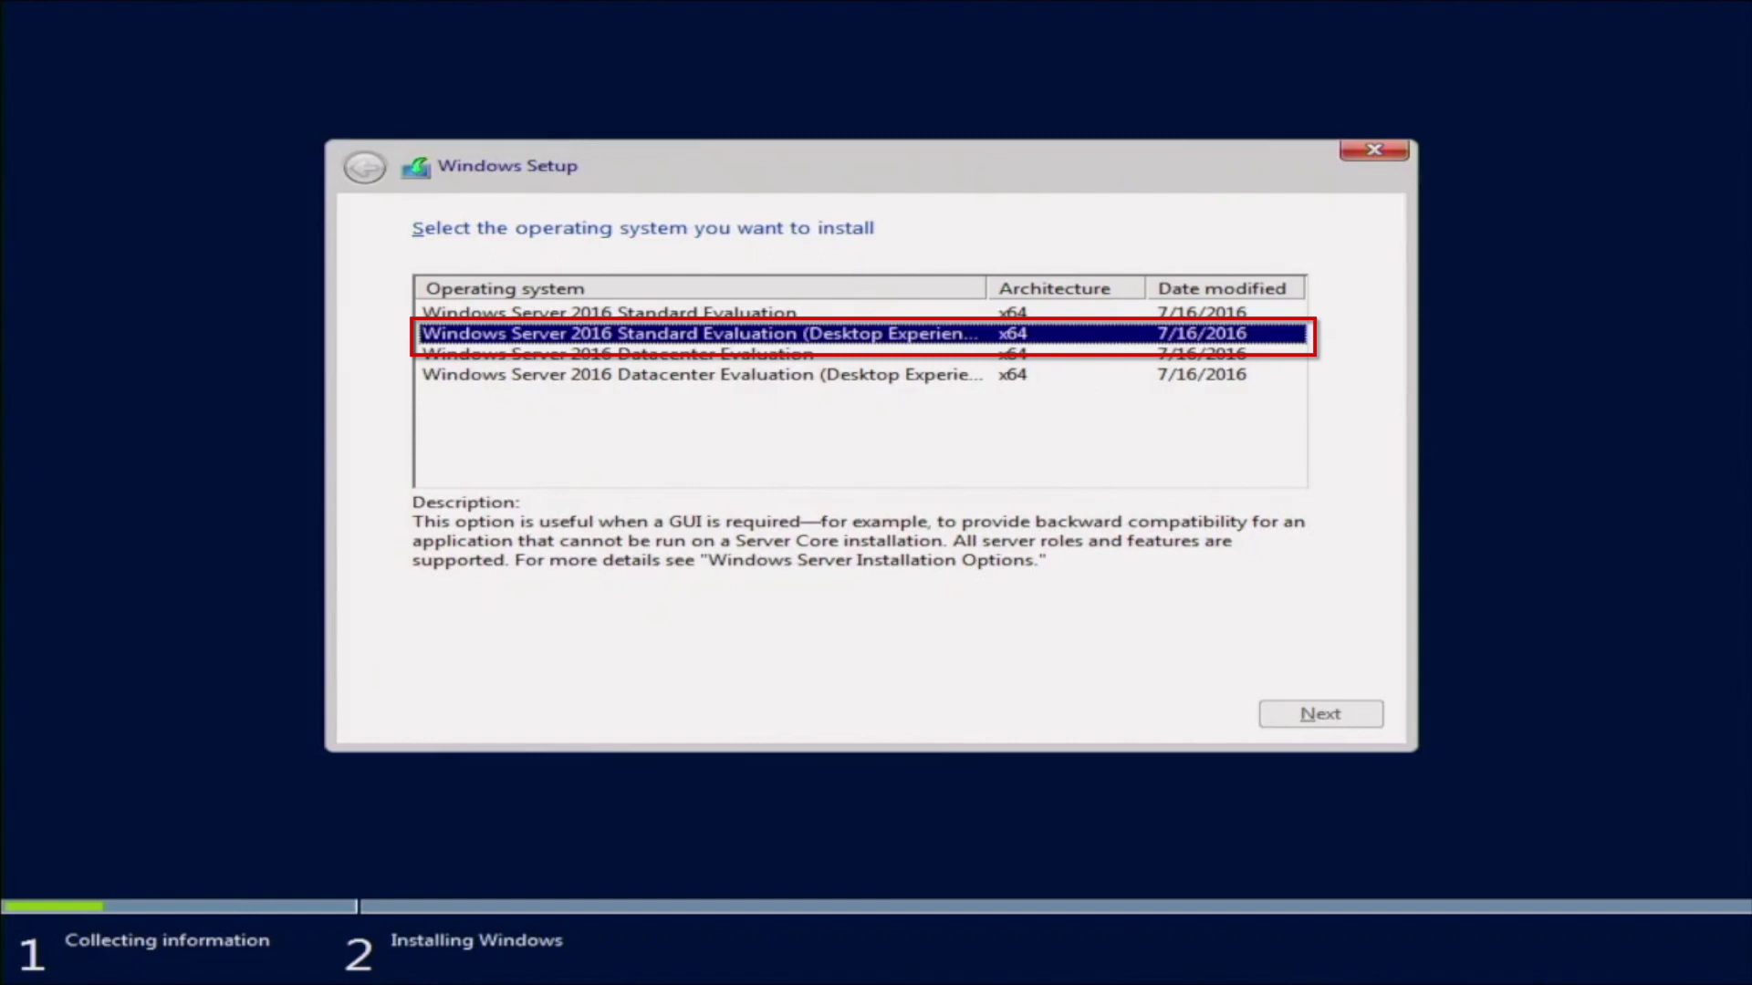
pyautogui.press('Return')
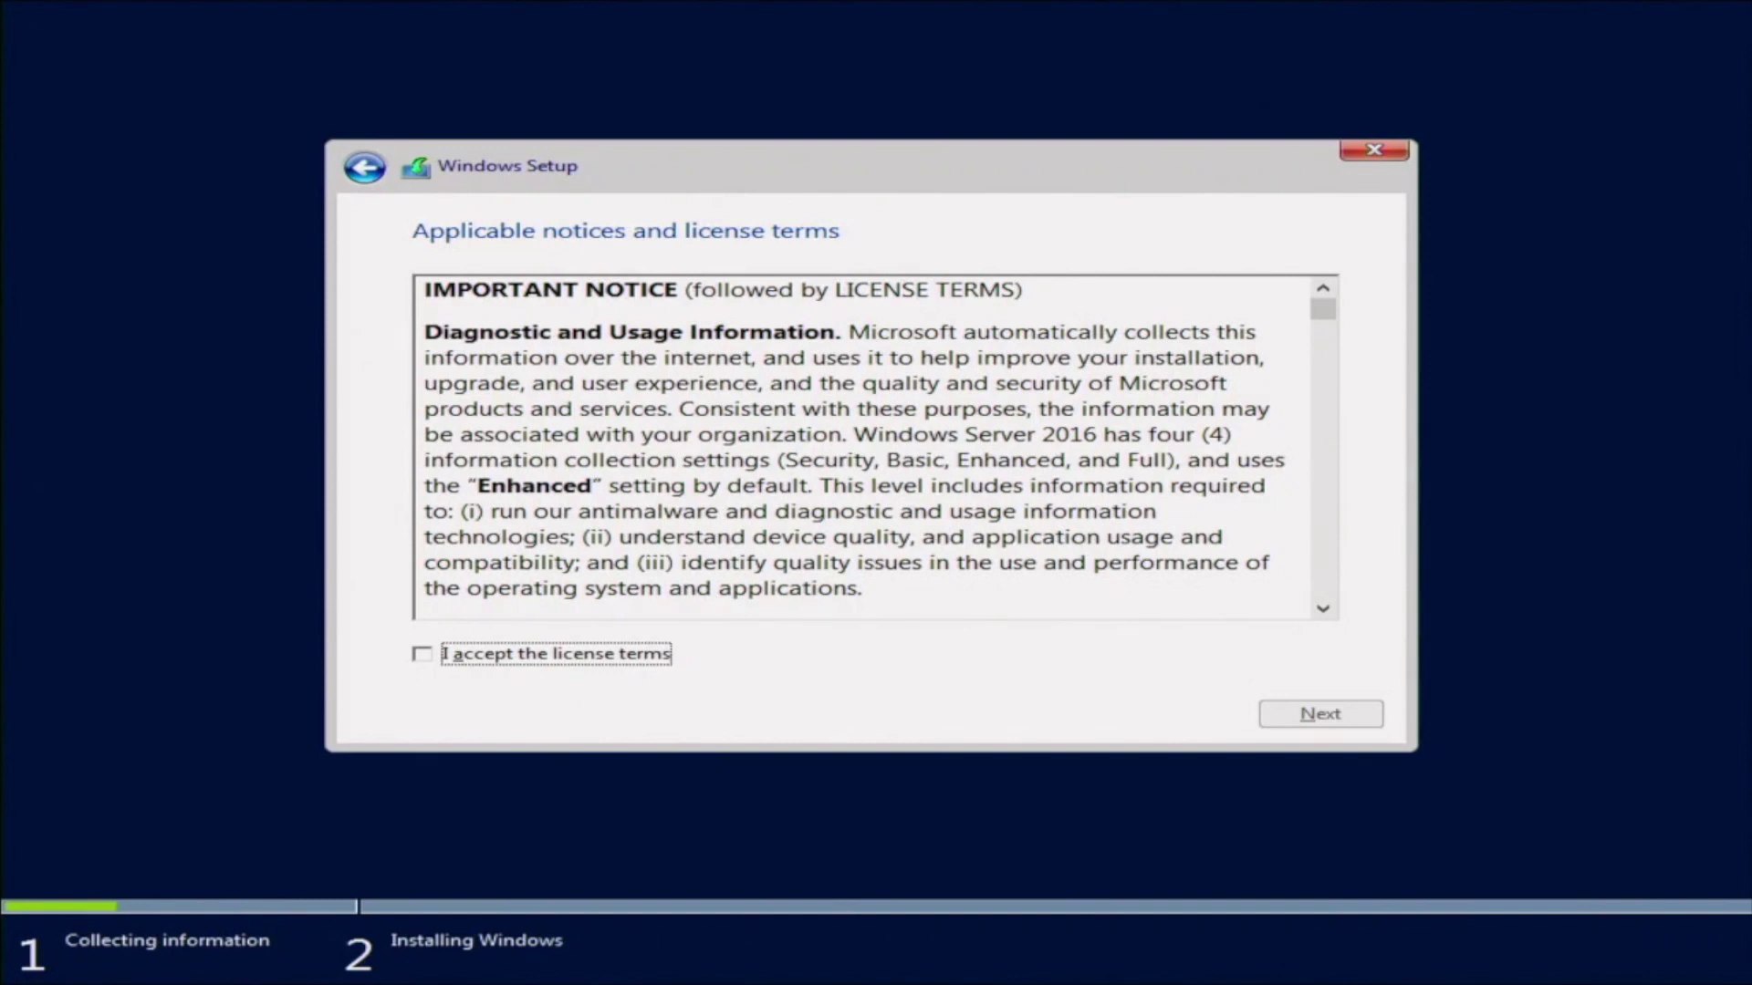
# Tick 'I accept the license terms' and continue past the notices page.
pyautogui.press('space')
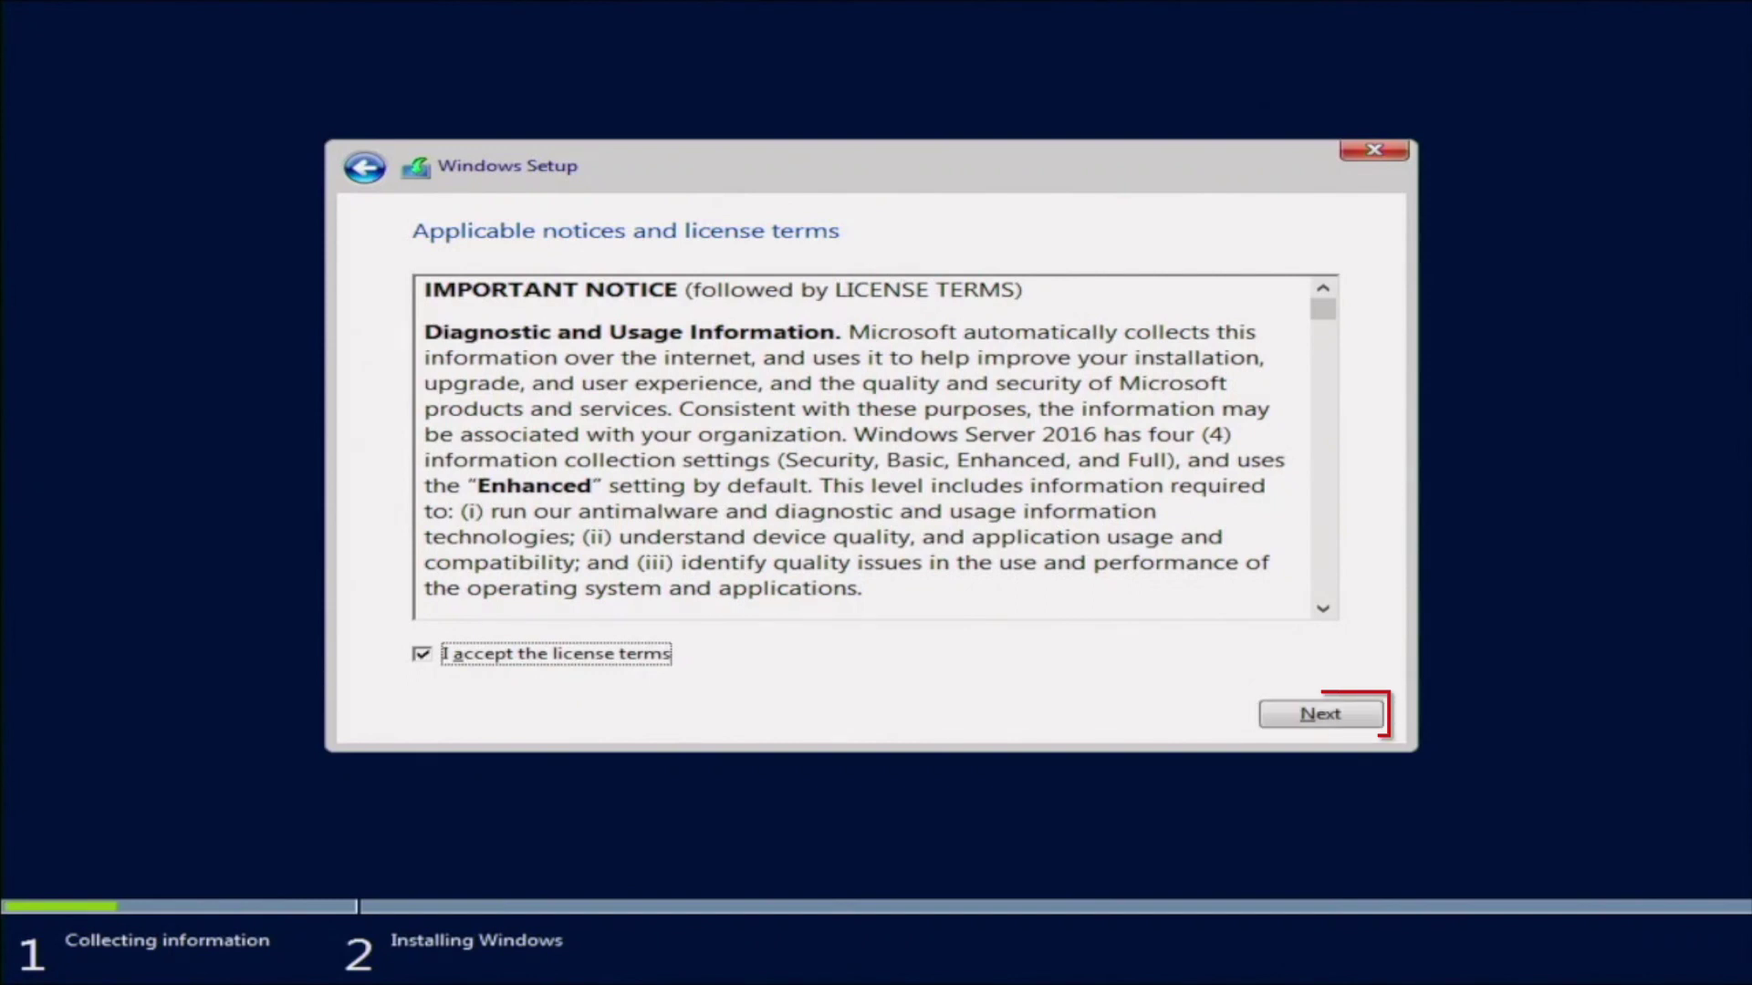
pyautogui.press('Tab')
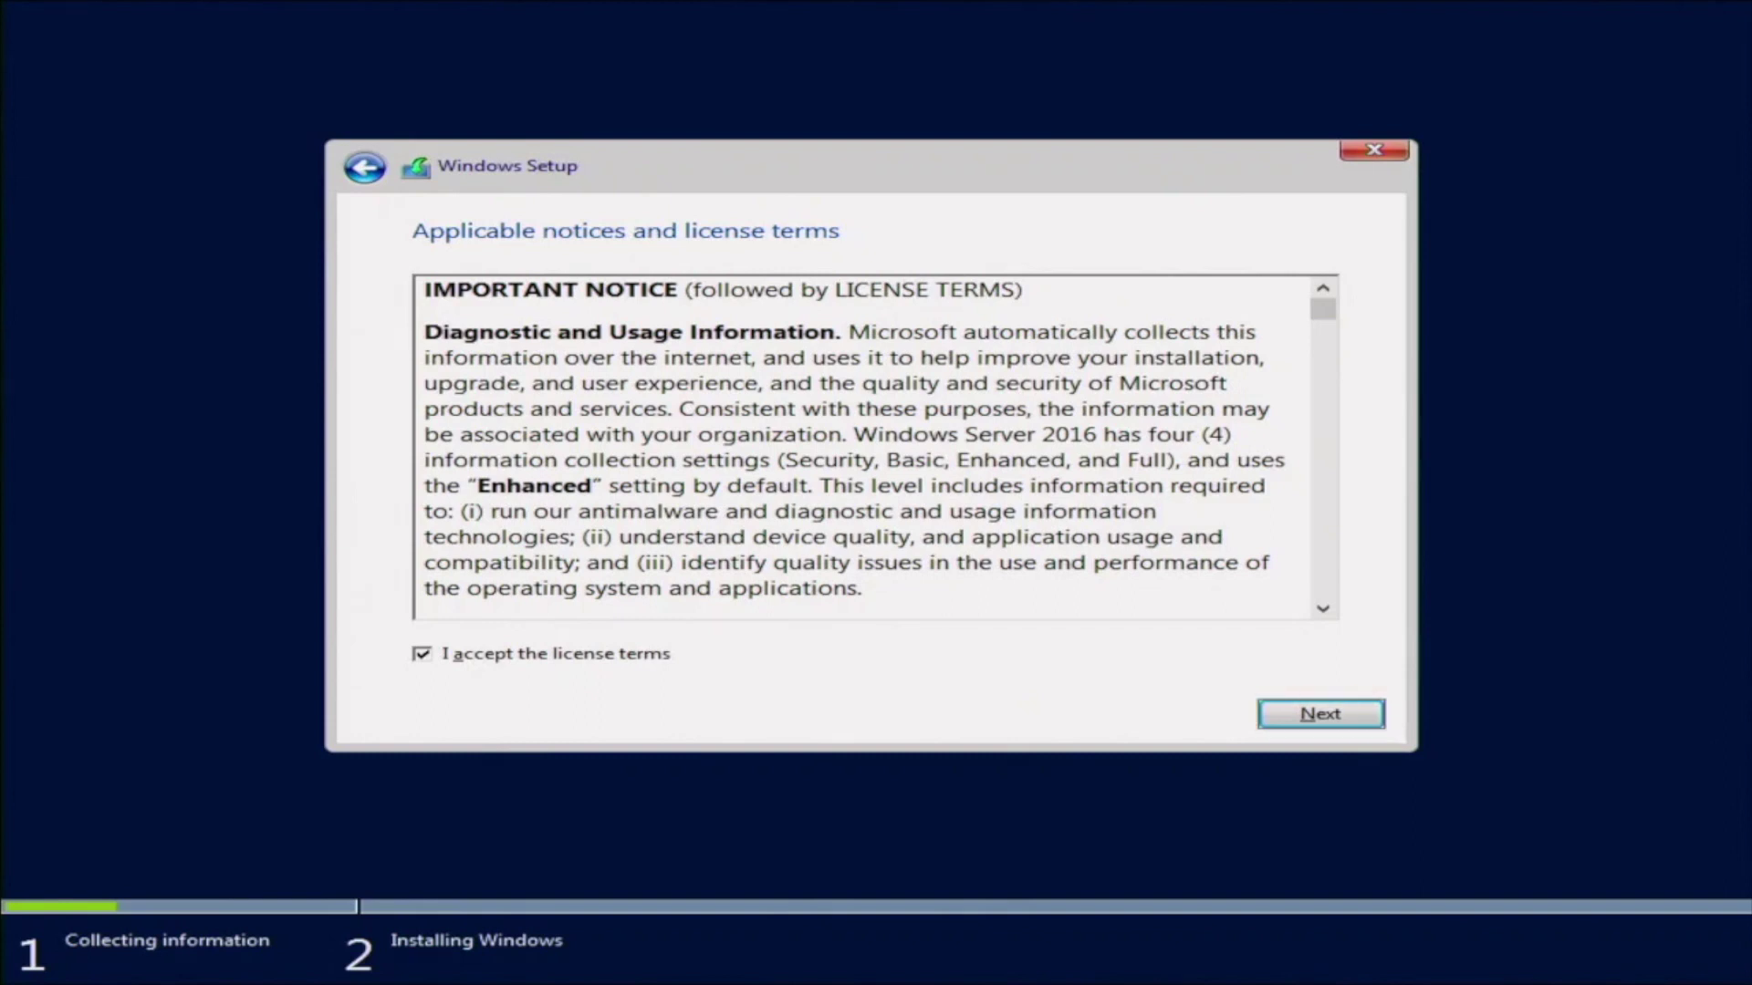
pyautogui.press('Return')
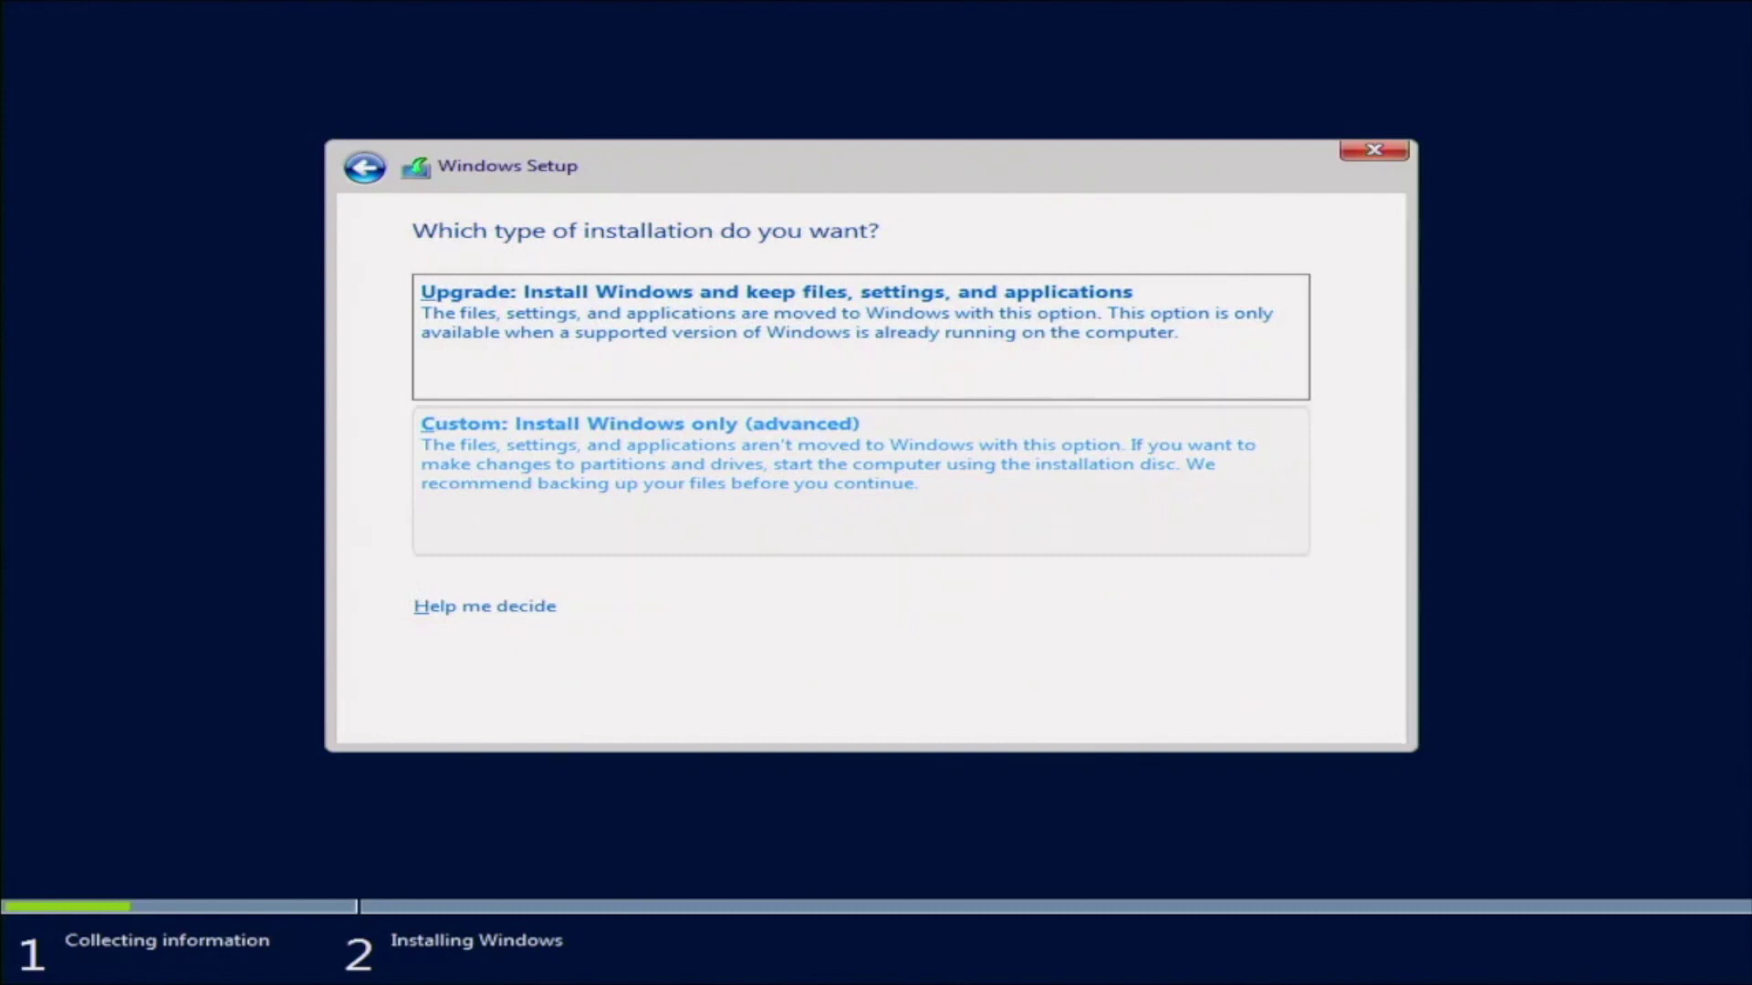
# Choose Custom: Install Windows only and install onto Drive 0's 931 GB unallocated space.
pyautogui.press('Tab')
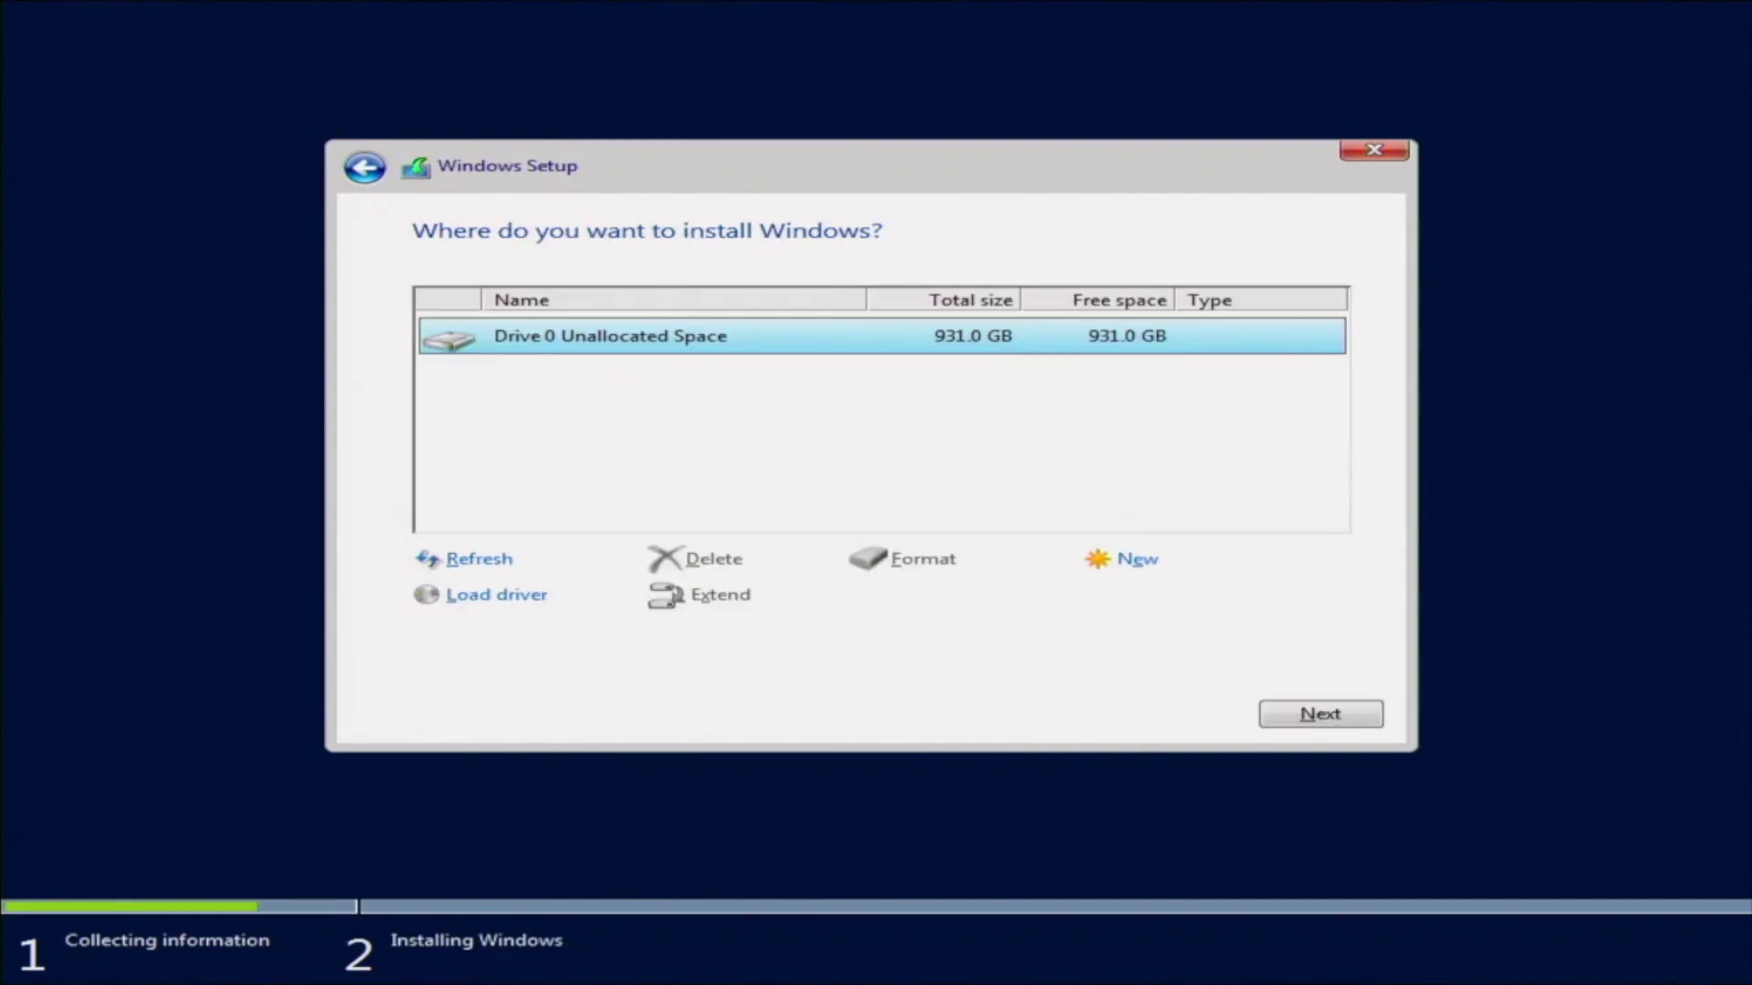
pyautogui.press('Return')
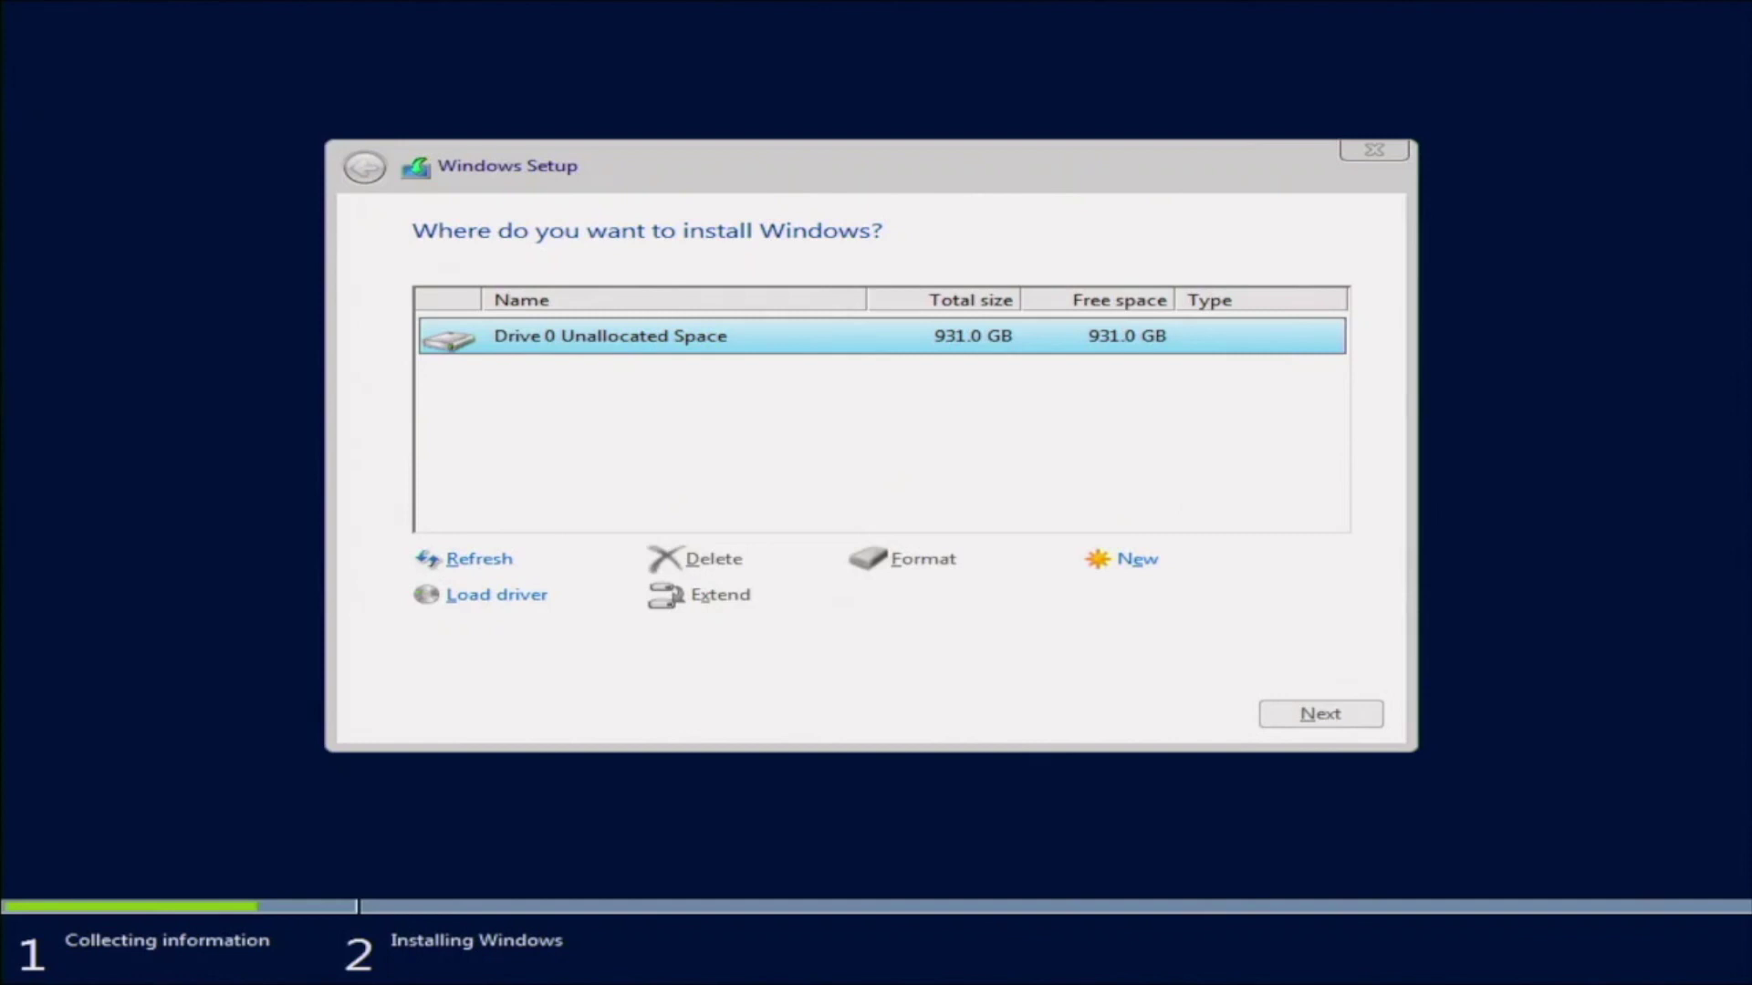
pyautogui.click(1300, 719)
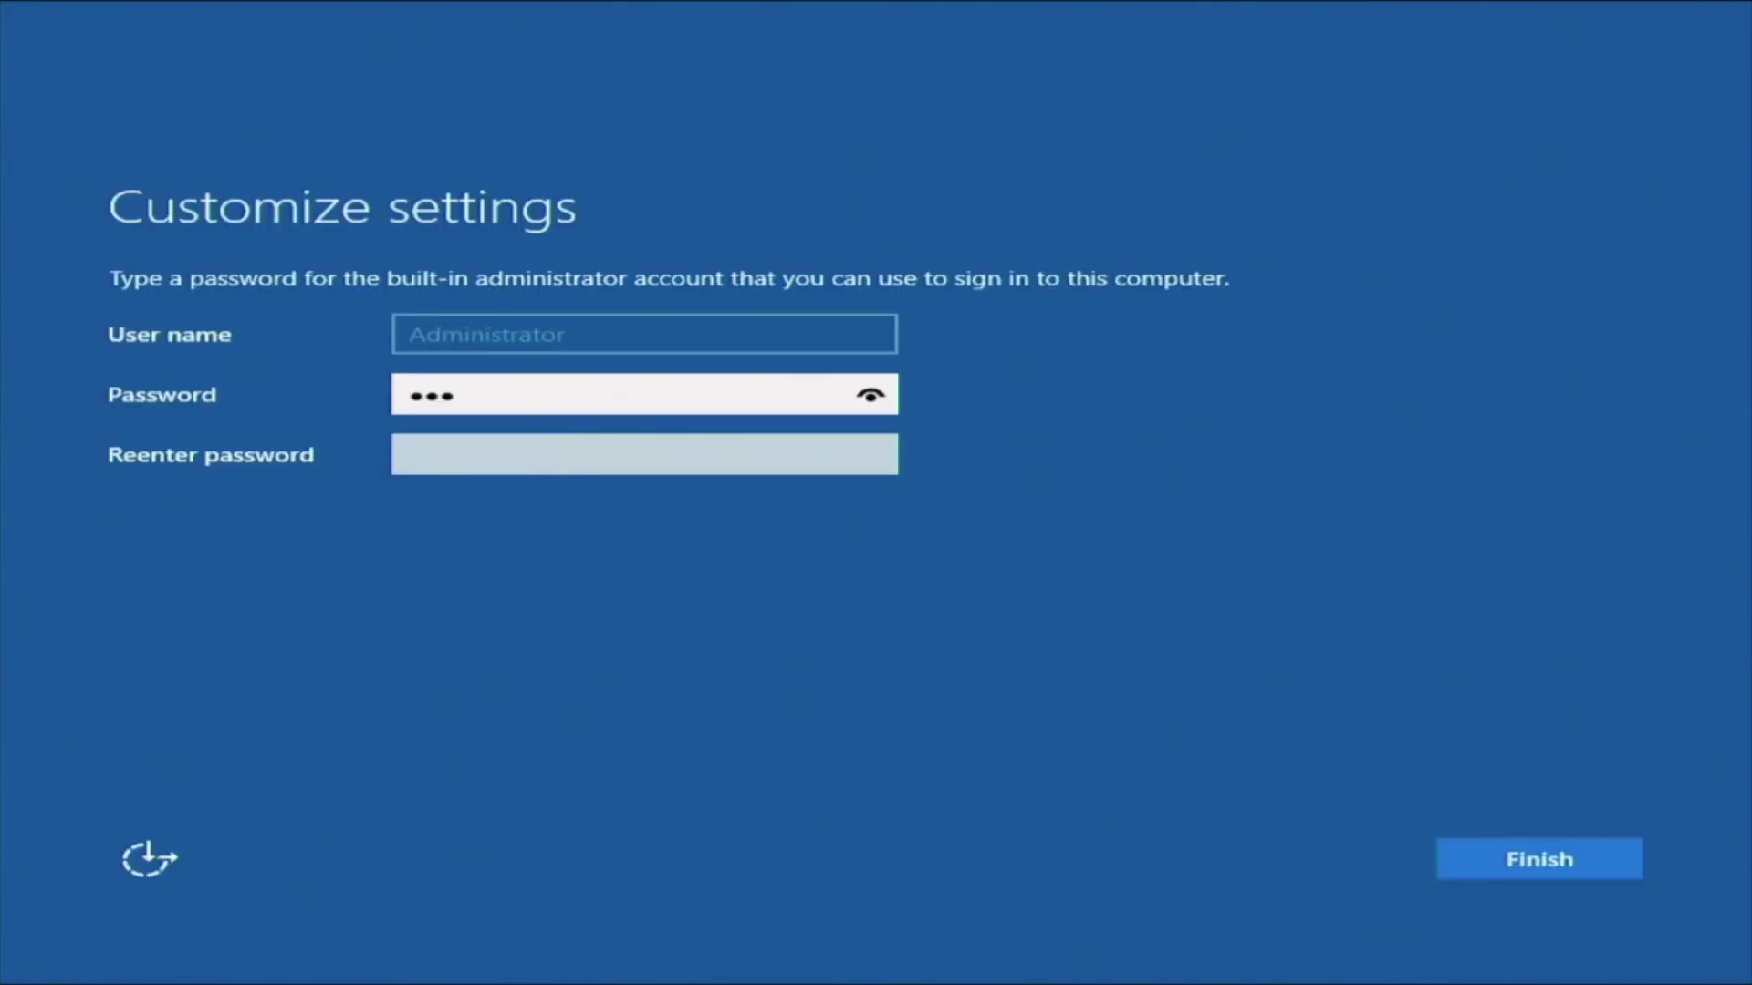
# Enter an Administrator password in both password fields and submit it, which fails complexity rules.
pyautogui.write('********')
pyautogui.click(434, 462)
pyautogui.write('***********')
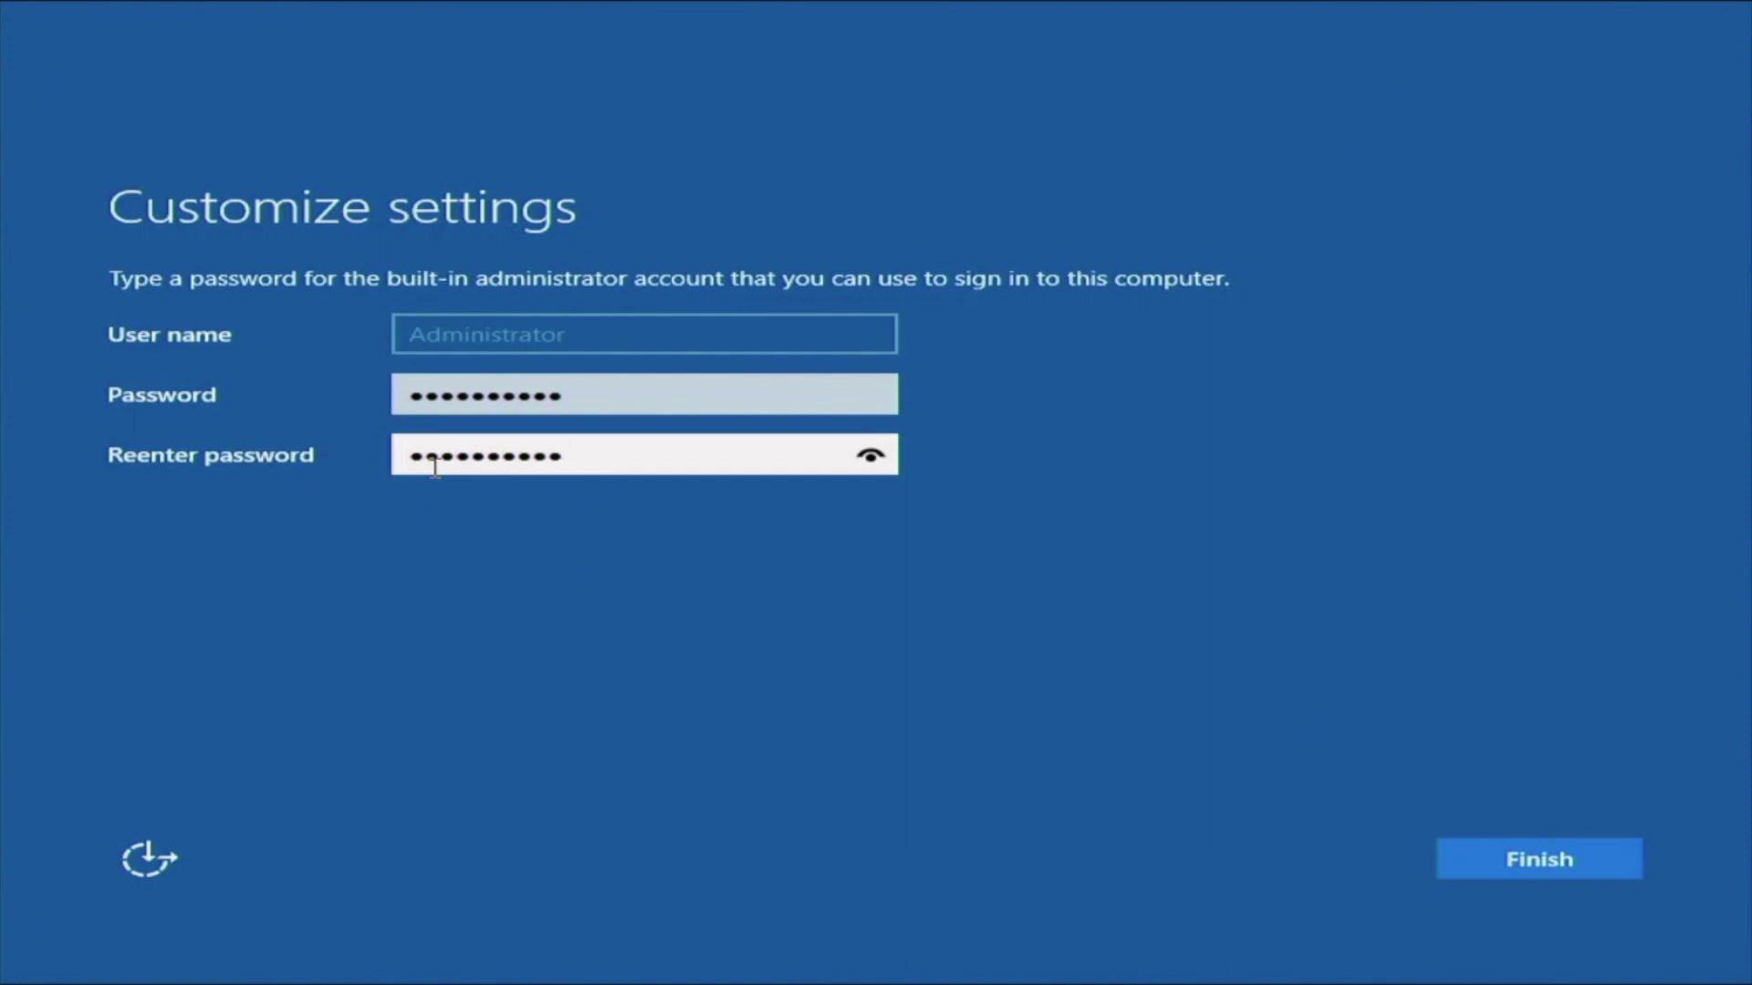
pyautogui.press('Return')
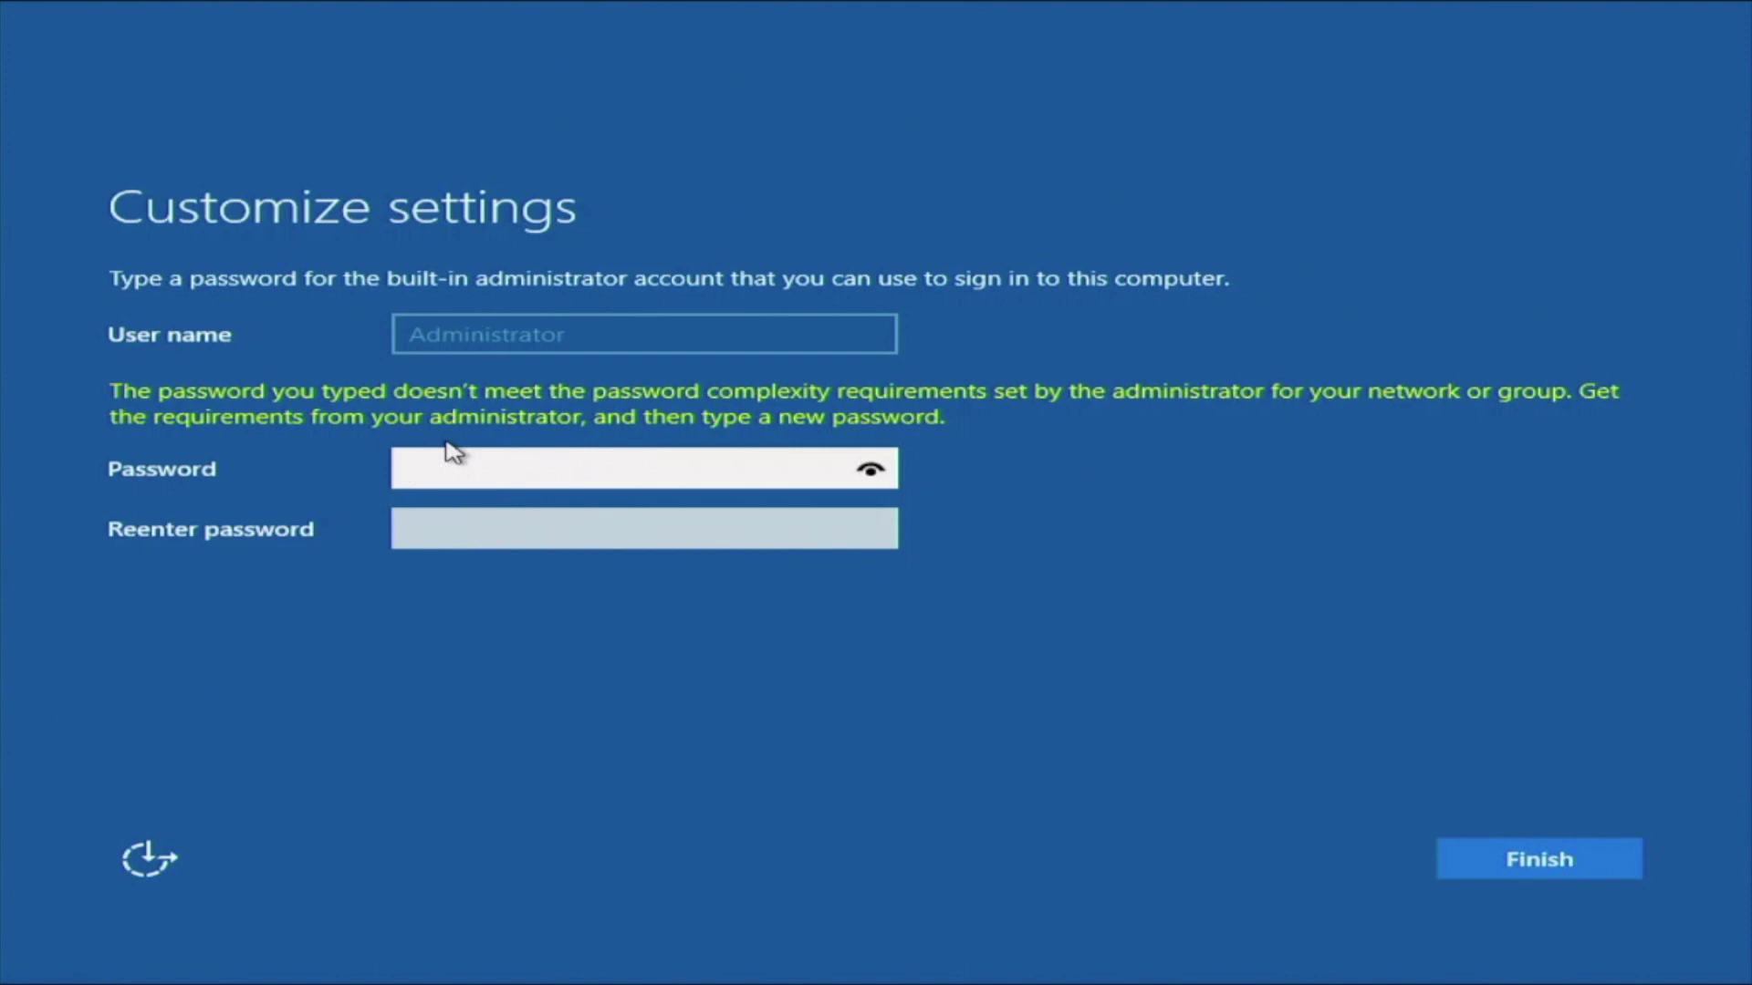
# Retype a stronger Administrator password in both fields and finish setup.
pyautogui.write('************')
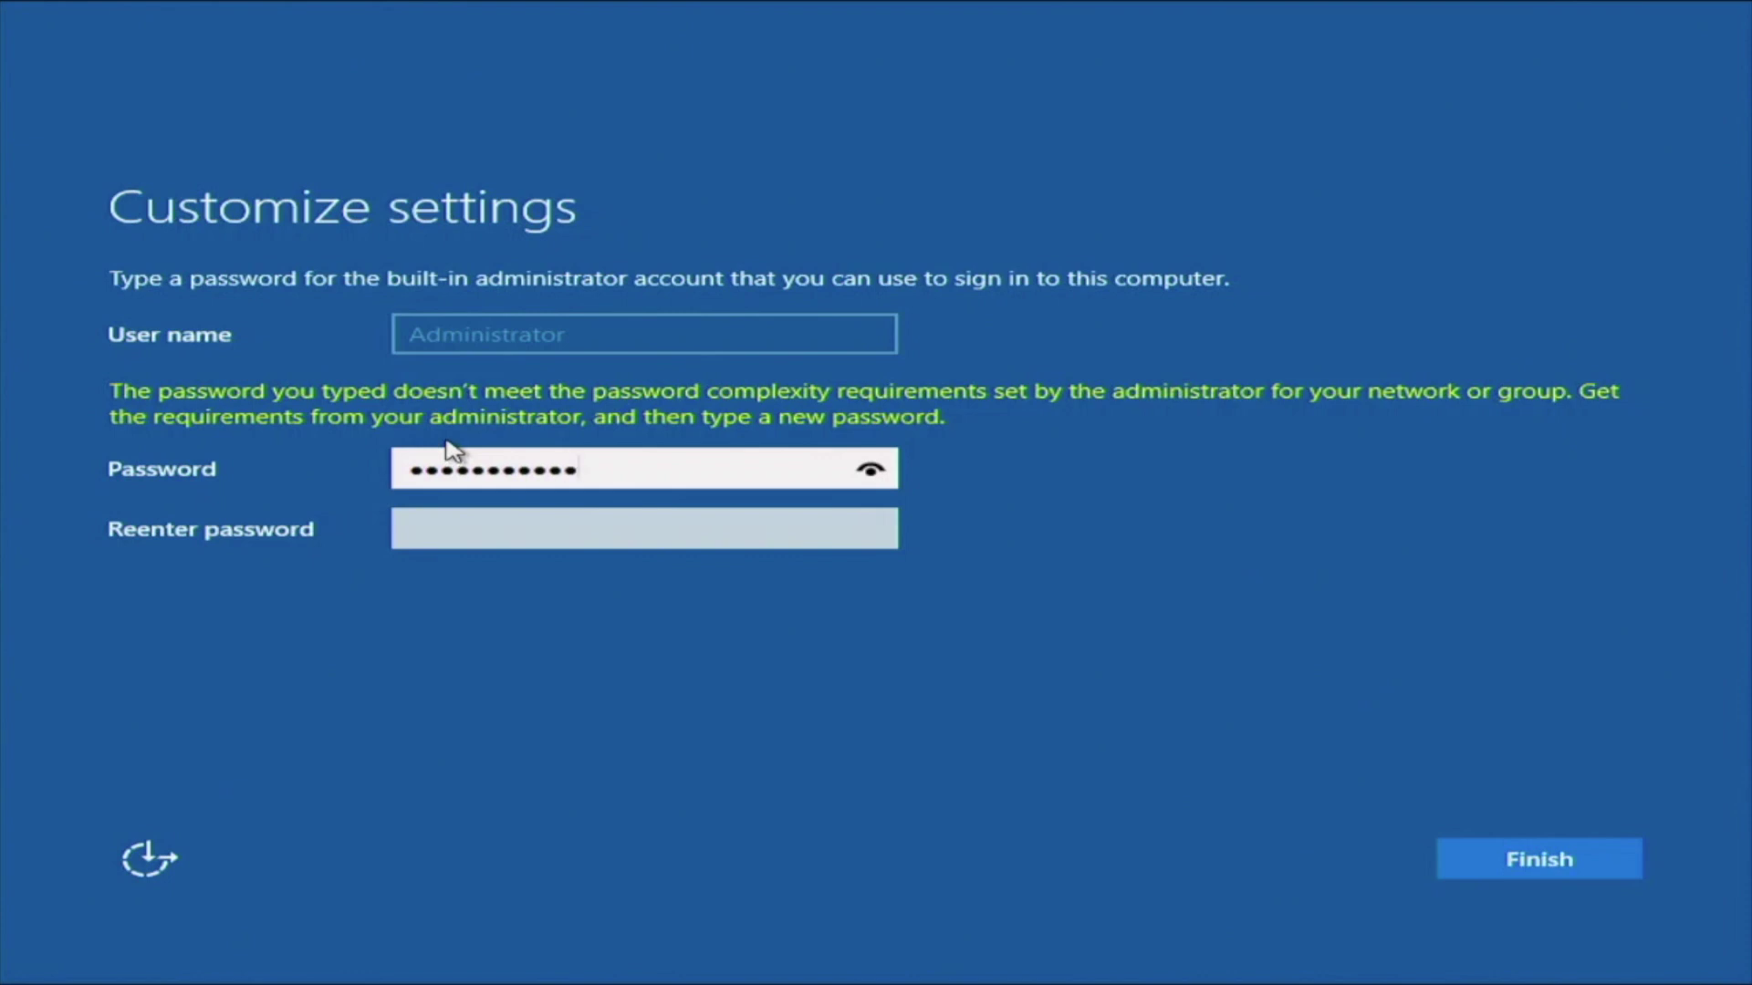
pyautogui.press('BackSpace')
pyautogui.press('BackSpace')
pyautogui.press('BackSpace')
pyautogui.press('BackSpace')
pyautogui.press('BackSpace')
pyautogui.press('BackSpace')
pyautogui.press('BackSpace')
pyautogui.press('BackSpace')
pyautogui.press('BackSpace')
pyautogui.press('BackSpace')
pyautogui.press('BackSpace')
pyautogui.press('BackSpace')
pyautogui.write('************')
pyautogui.click(432, 538)
pyautogui.write('******')
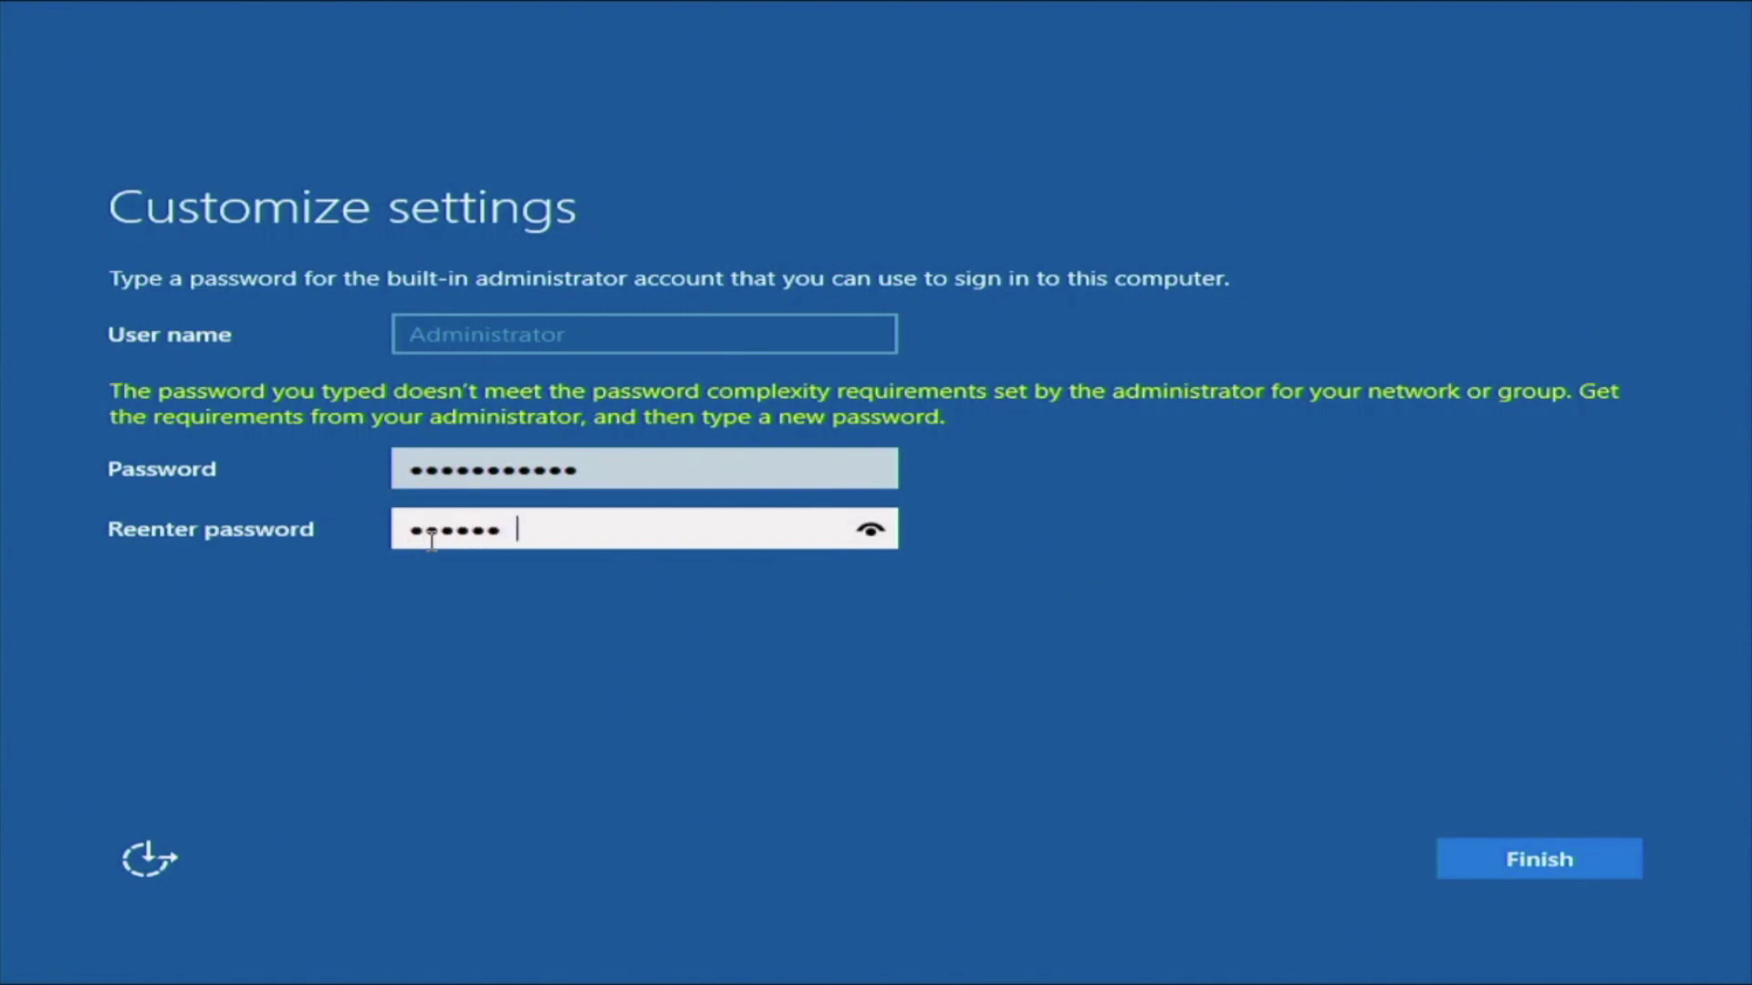
pyautogui.write('*****')
pyautogui.press('Return')
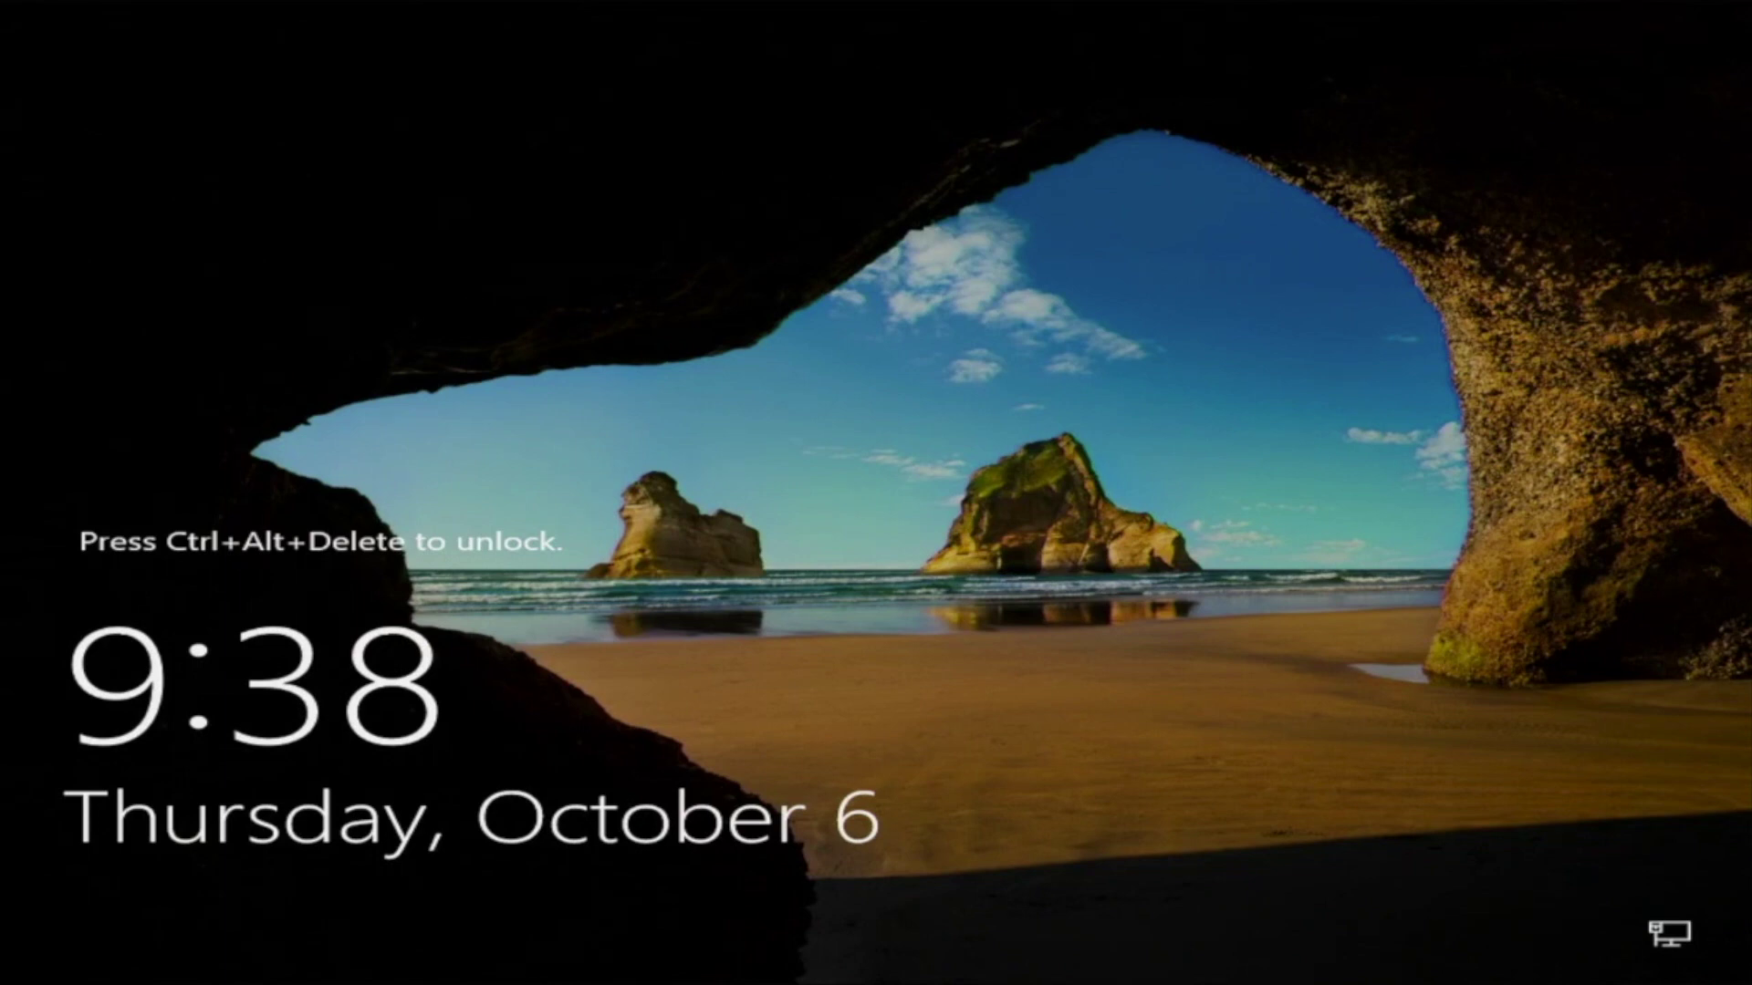
# Unlock Windows Server 2016 and sign in as Administrator with the account password.
pyautogui.hotkey('ctrl', 'alt', 'Delete')
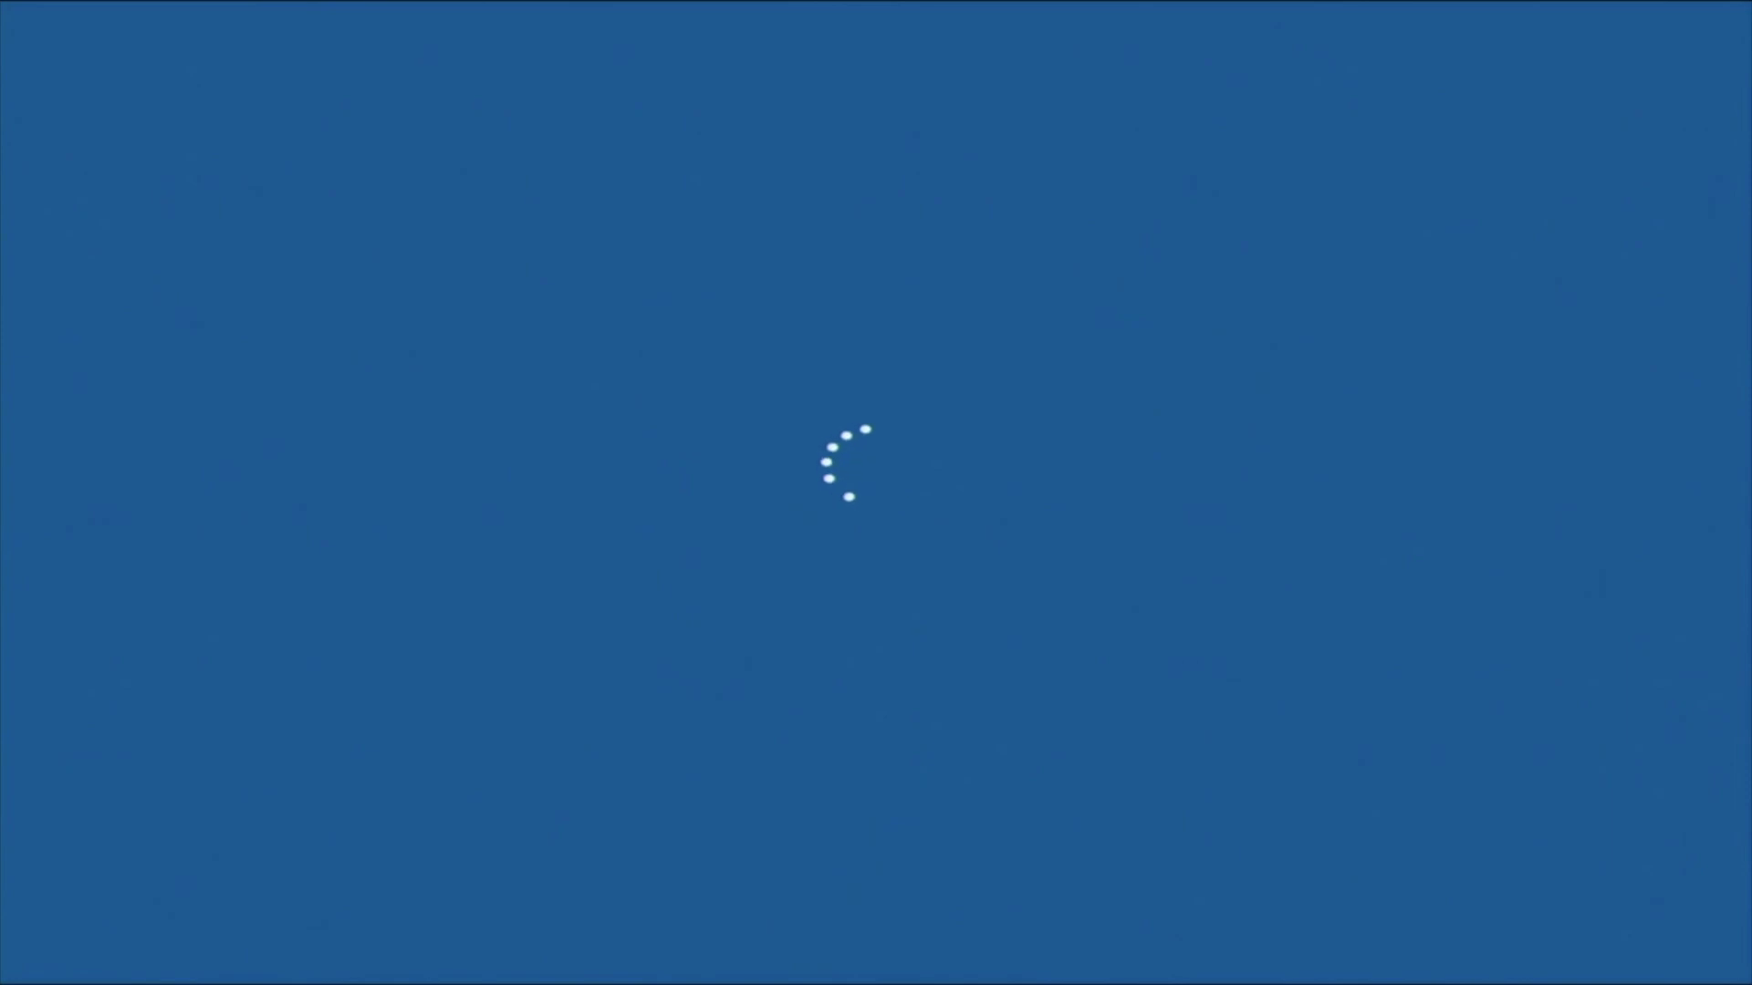
pyautogui.write('****')
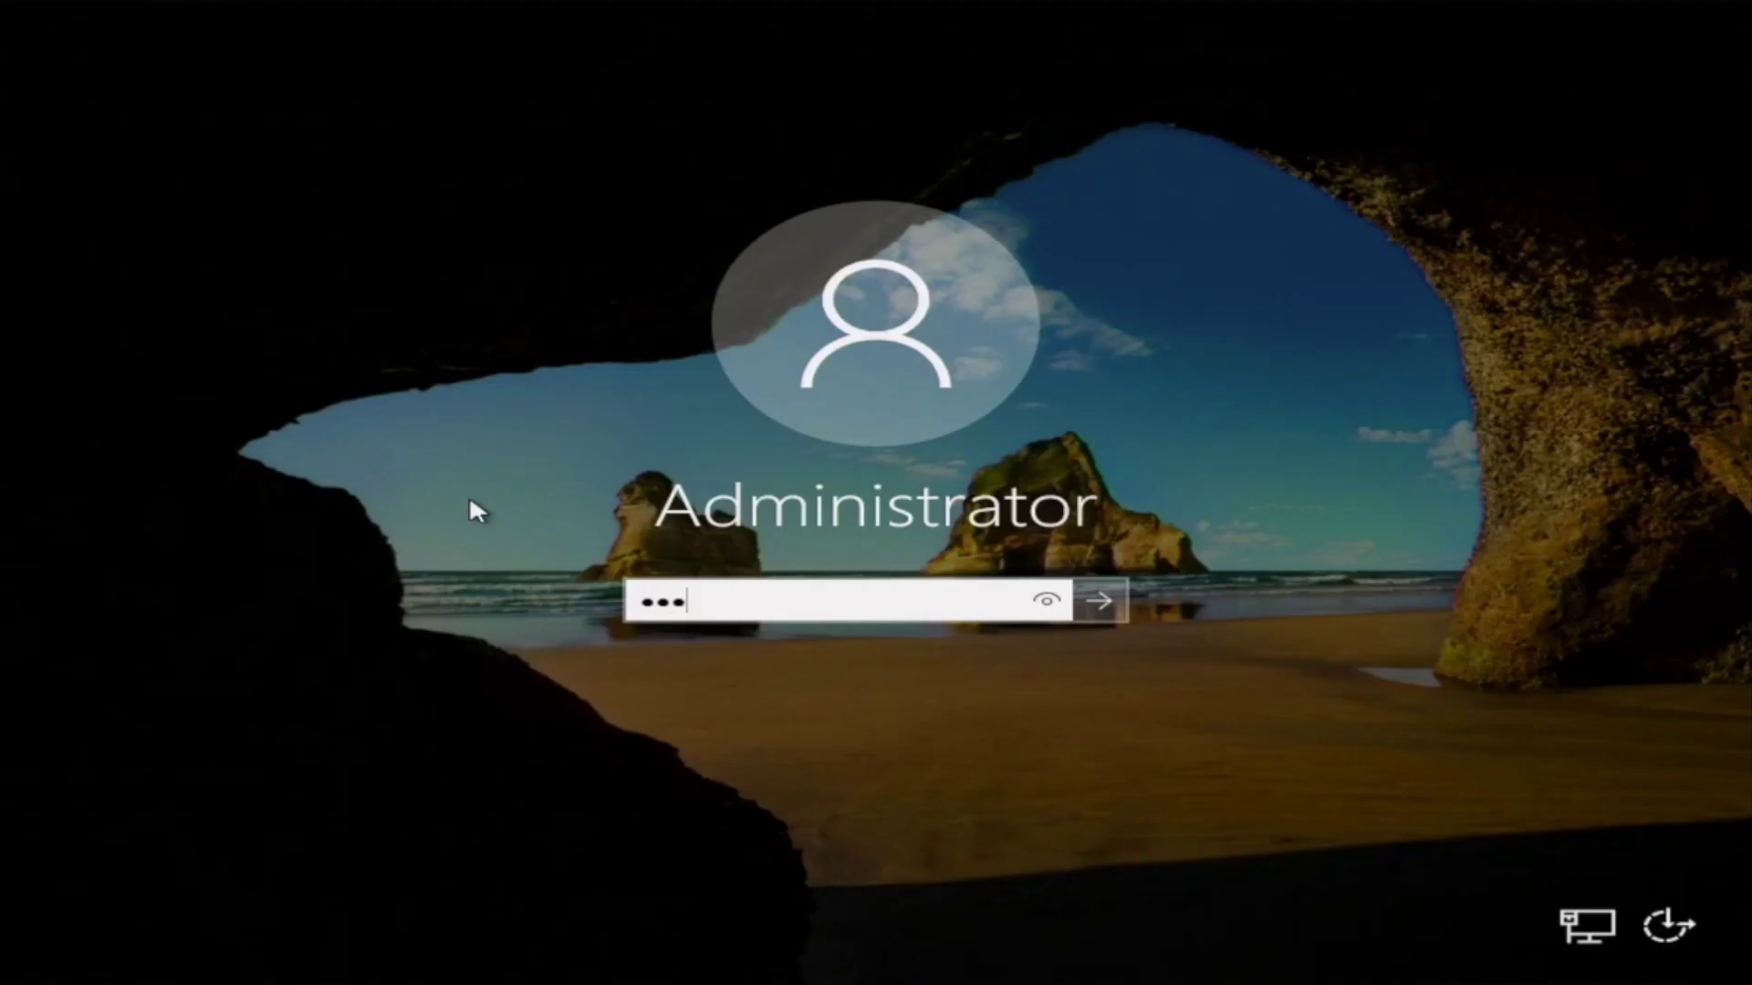
pyautogui.write('*********')
pyautogui.press('Return')
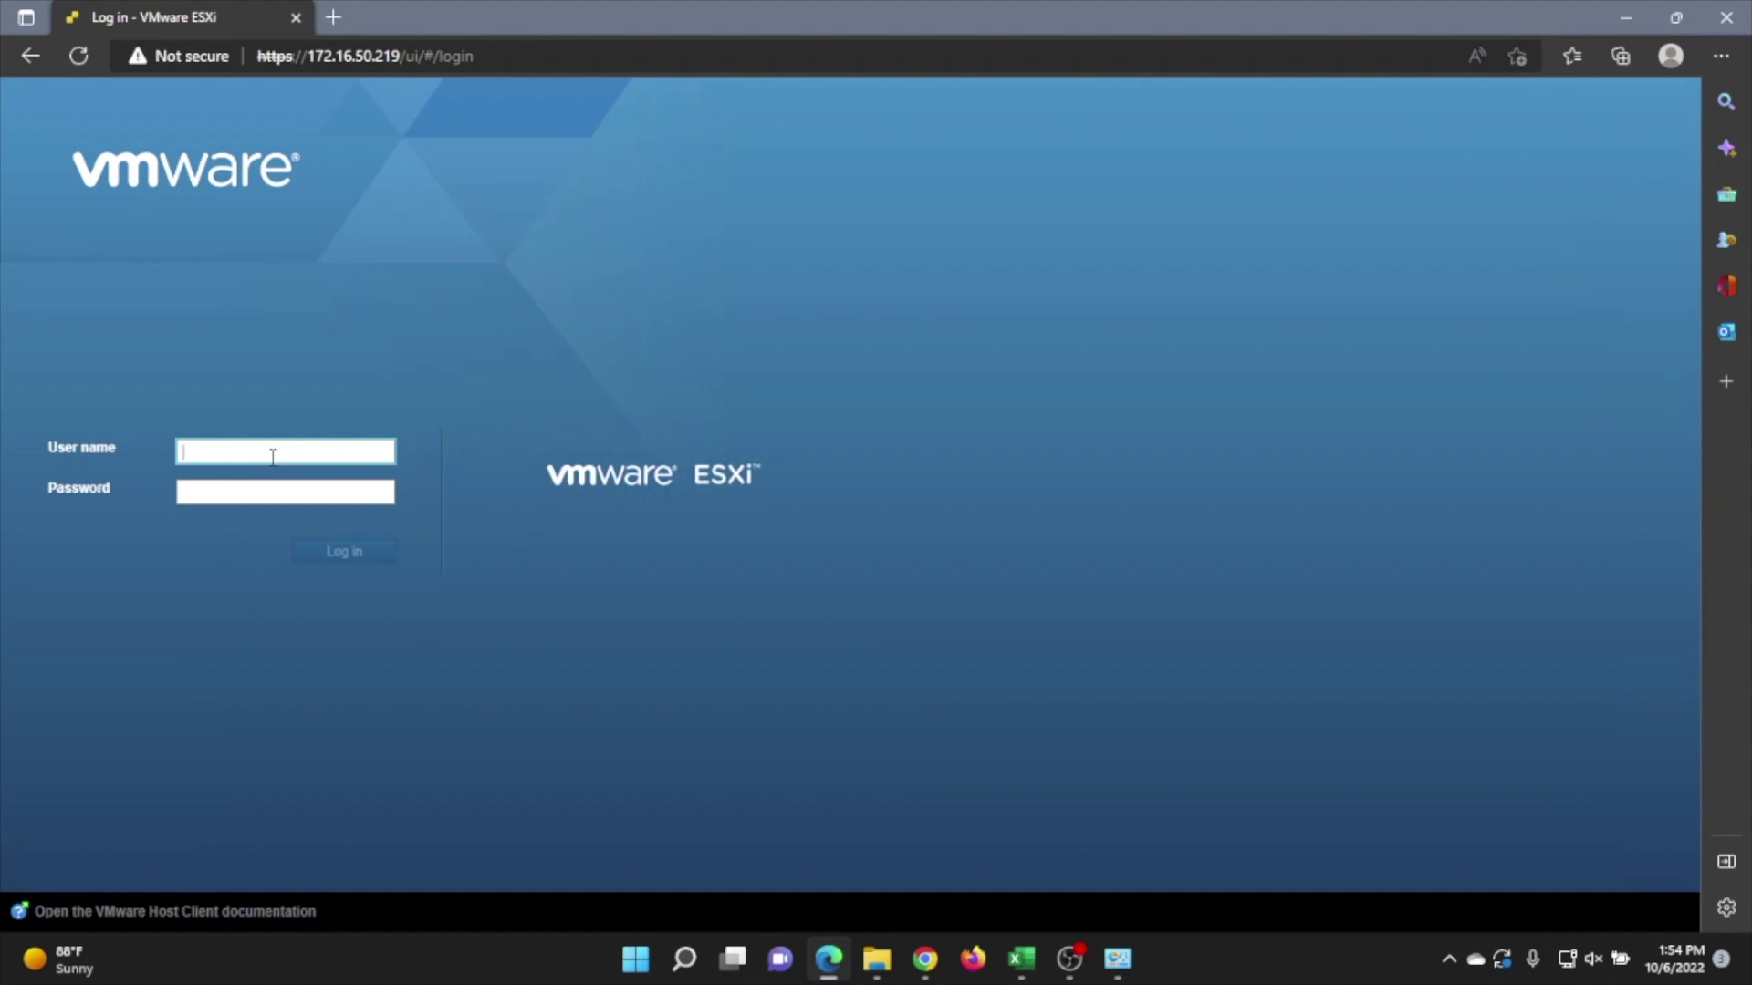
# Log in to the ESXi host as root and go to the Storage datastores page.
pyautogui.write('root')
pyautogui.press('Tab')
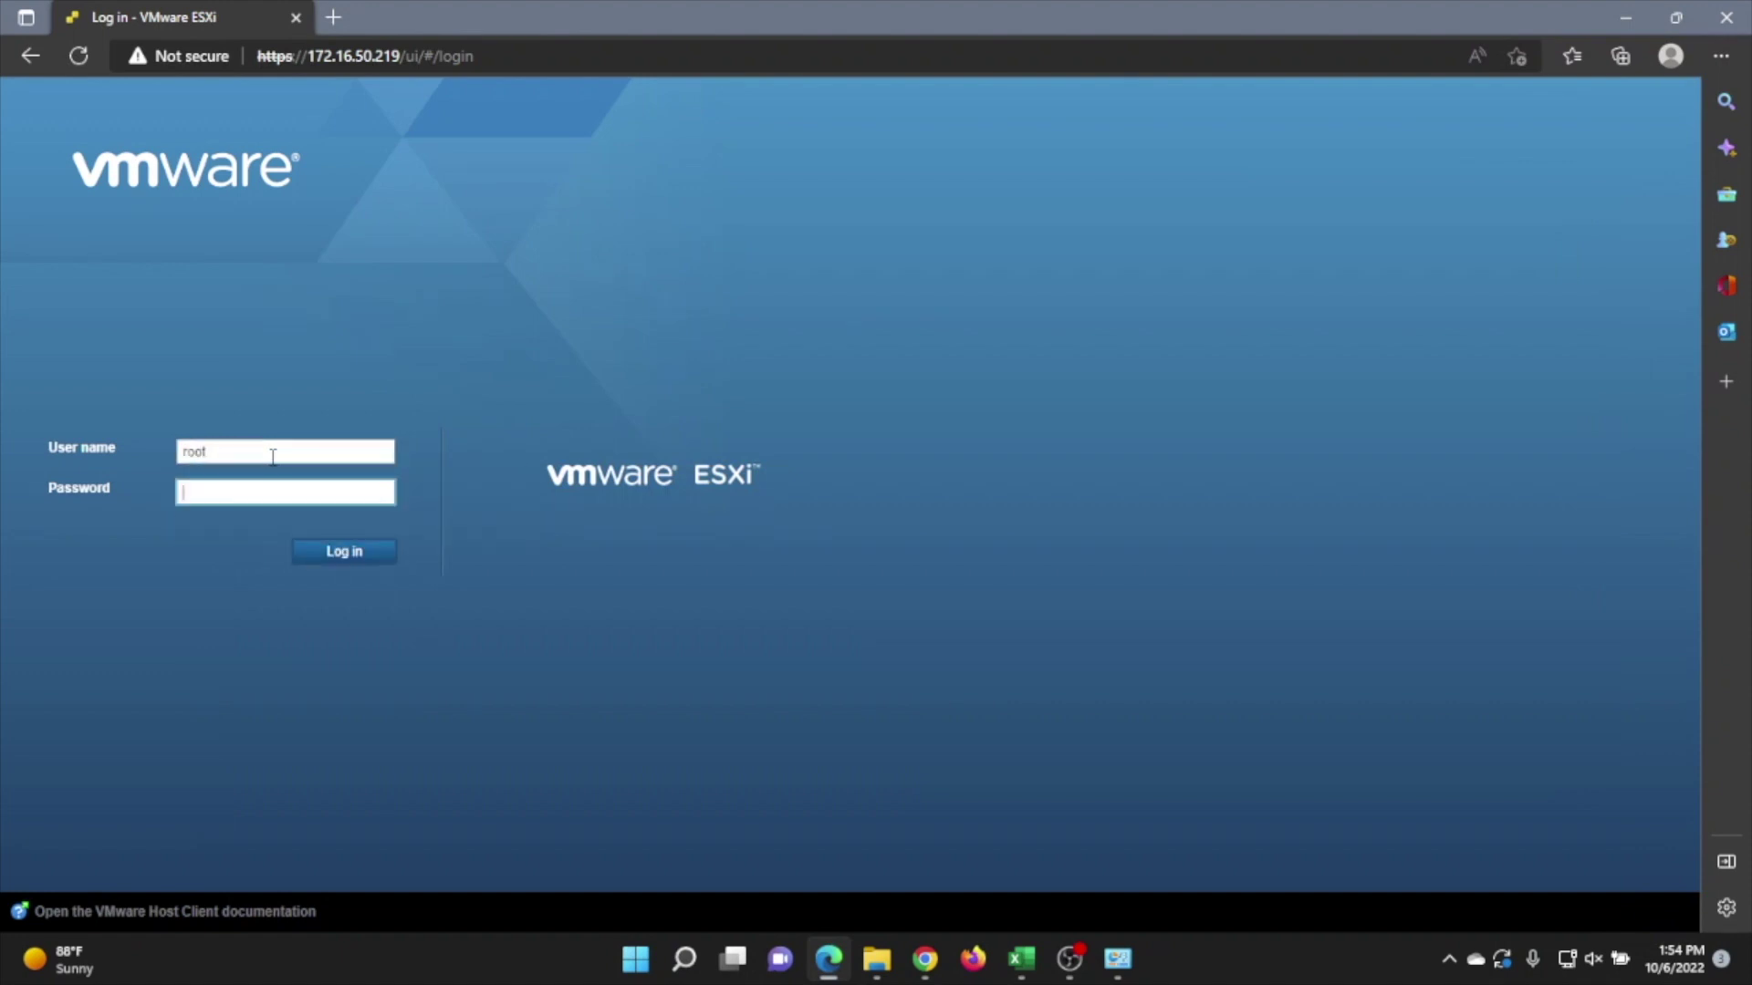
pyautogui.write('*******')
pyautogui.press('Return')
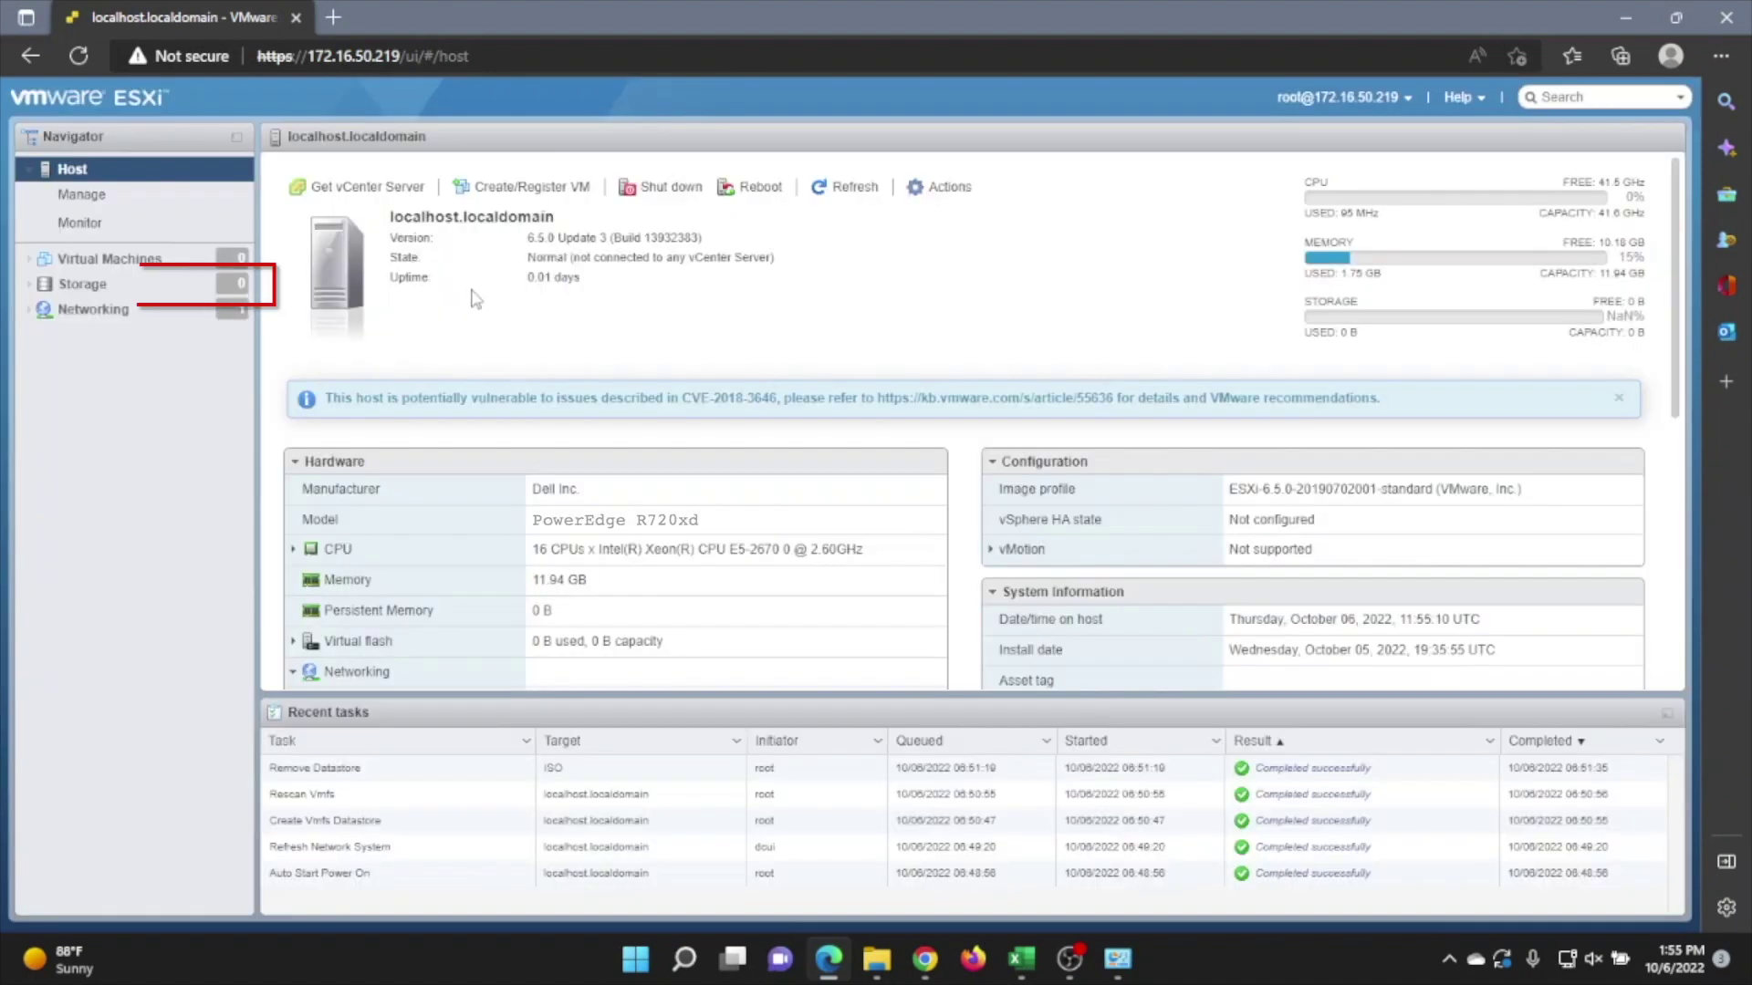
pyautogui.click(89, 264)
pyautogui.click(83, 286)
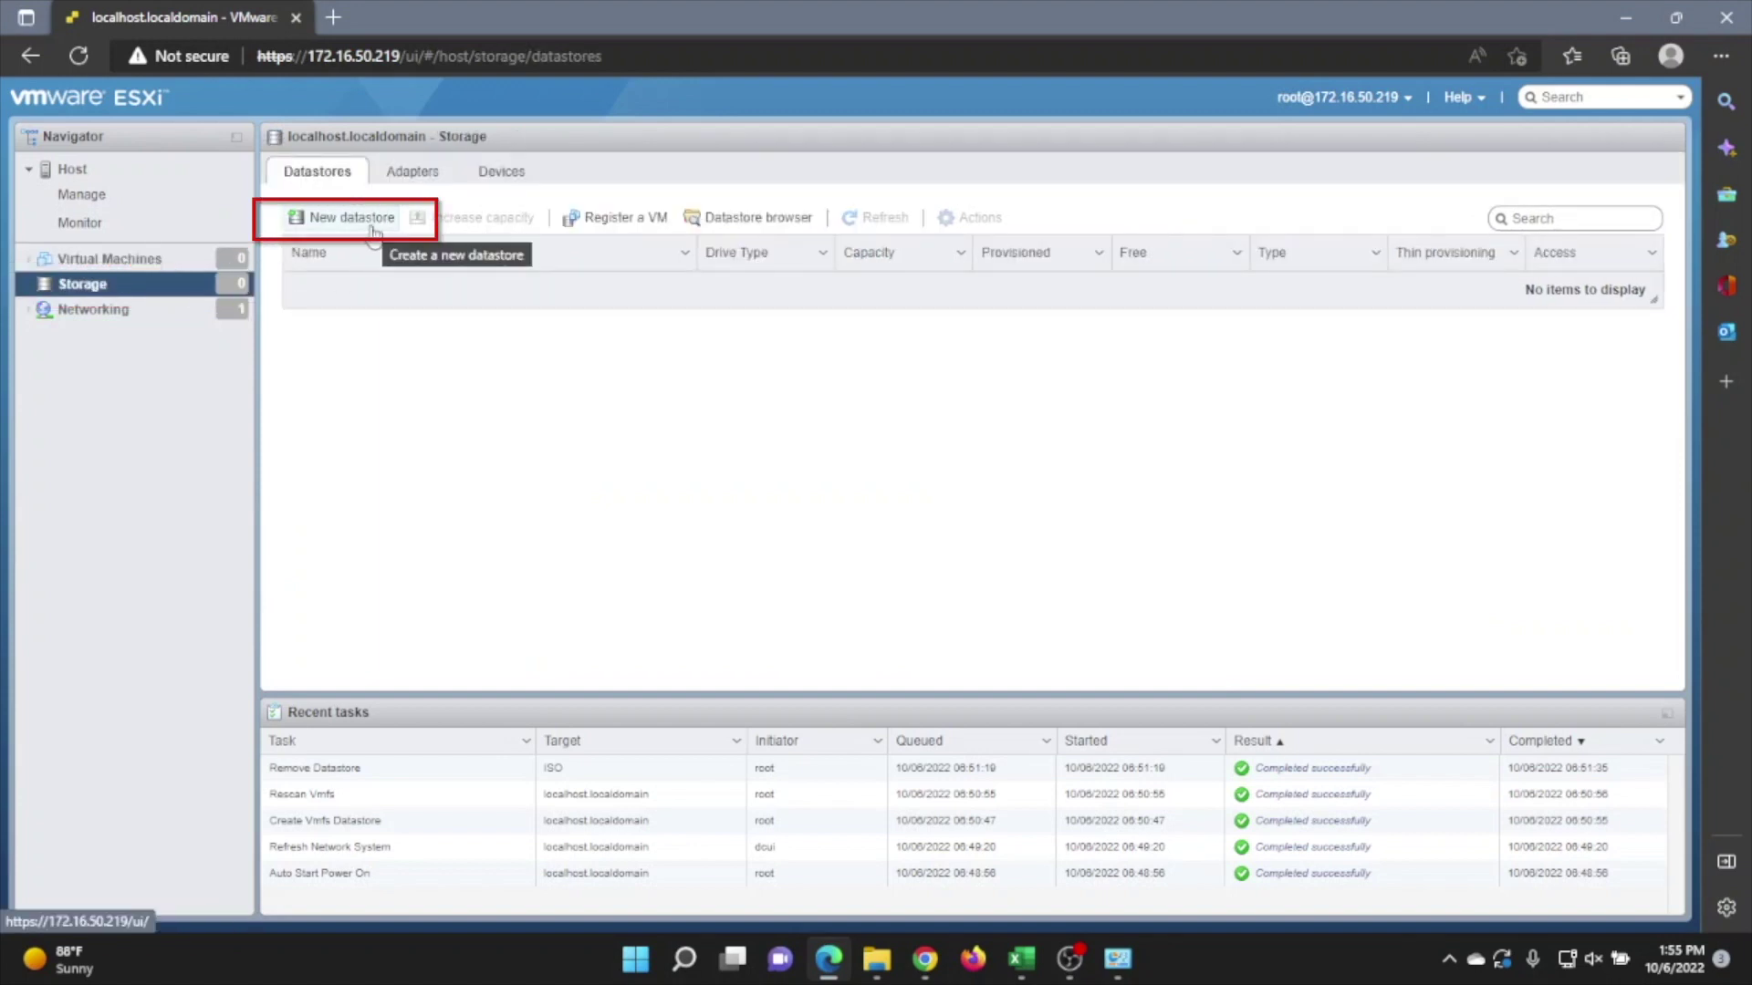
# Create VMFS 6 datastore LabDS on the full 931 GB Local DELL Disk, confirming the erase.
pyautogui.click(373, 233)
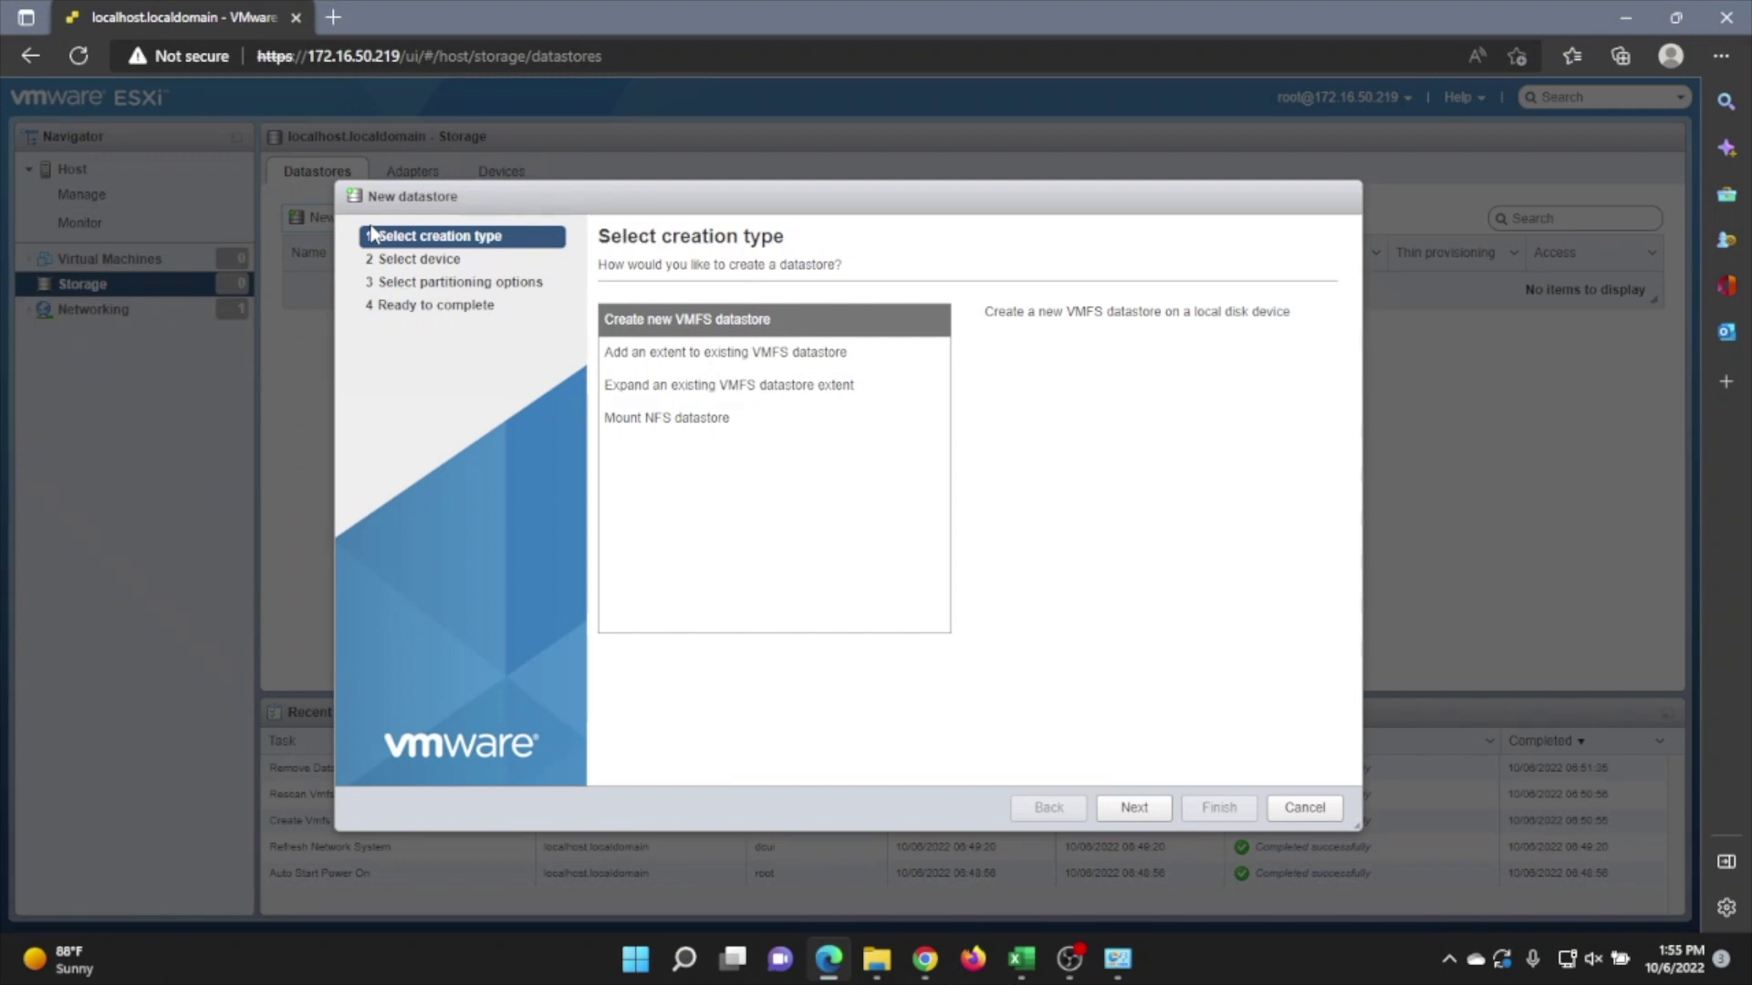
pyautogui.click(1141, 809)
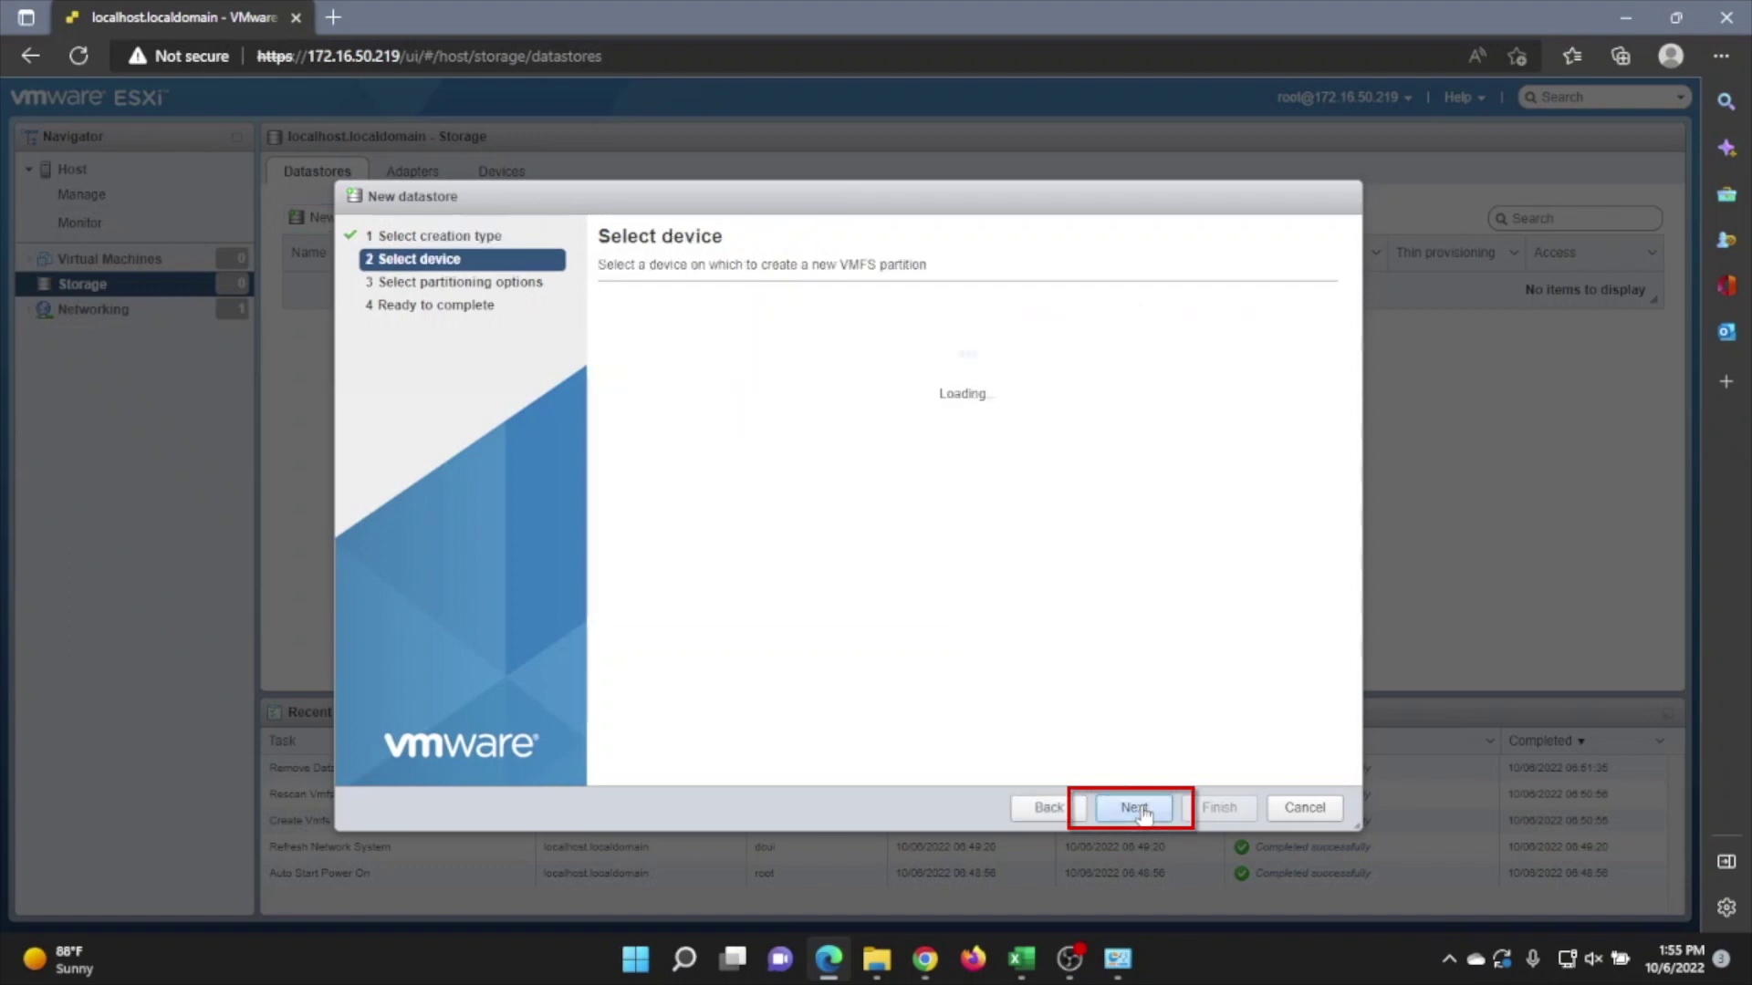
pyautogui.click(1141, 810)
pyautogui.write('Lab')
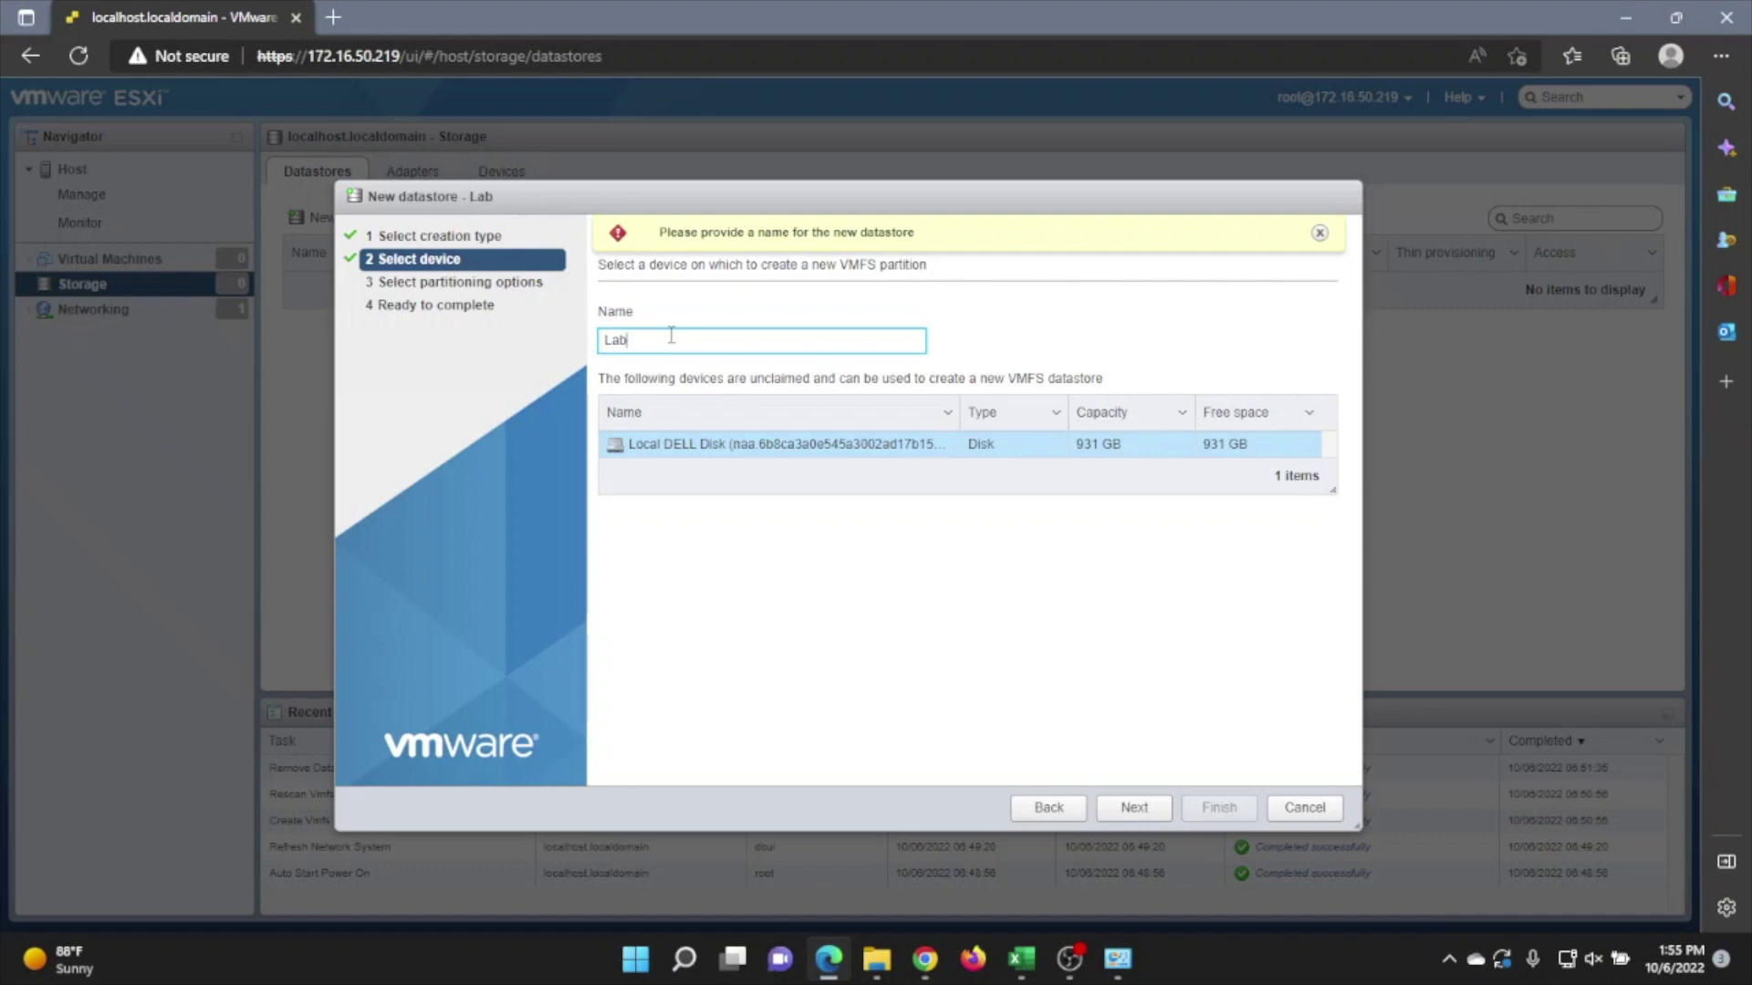
pyautogui.write('DS')
pyautogui.click(1134, 809)
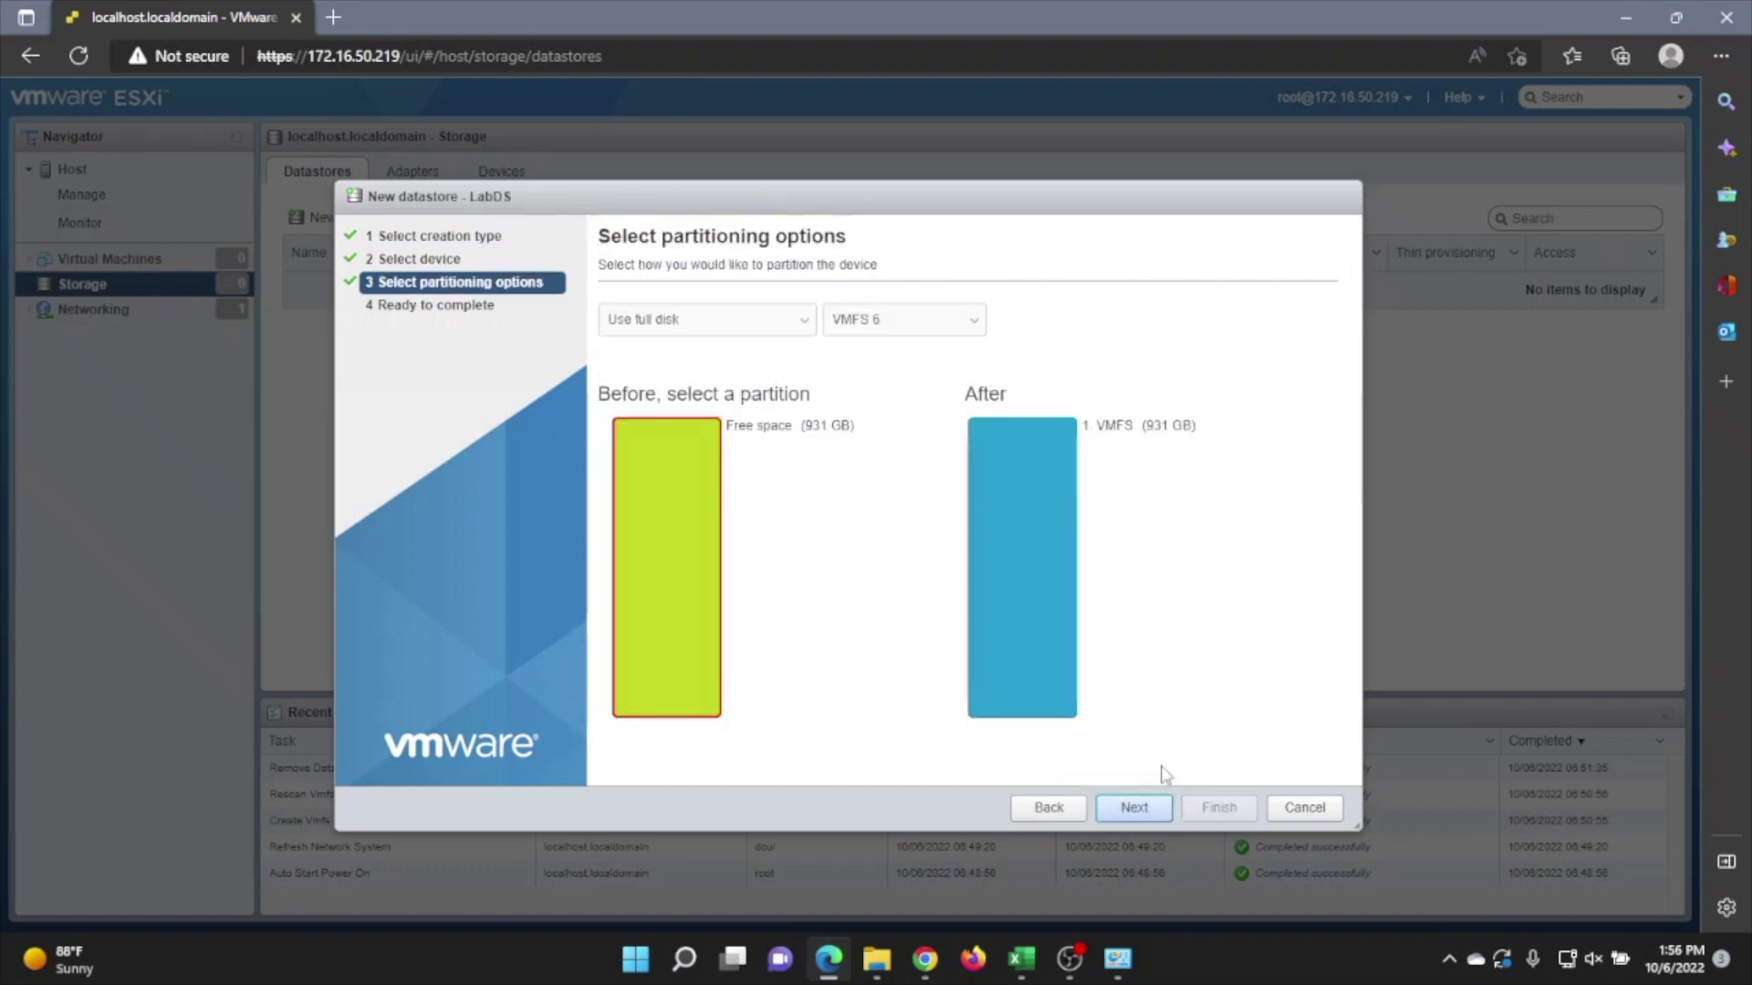
pyautogui.click(1134, 808)
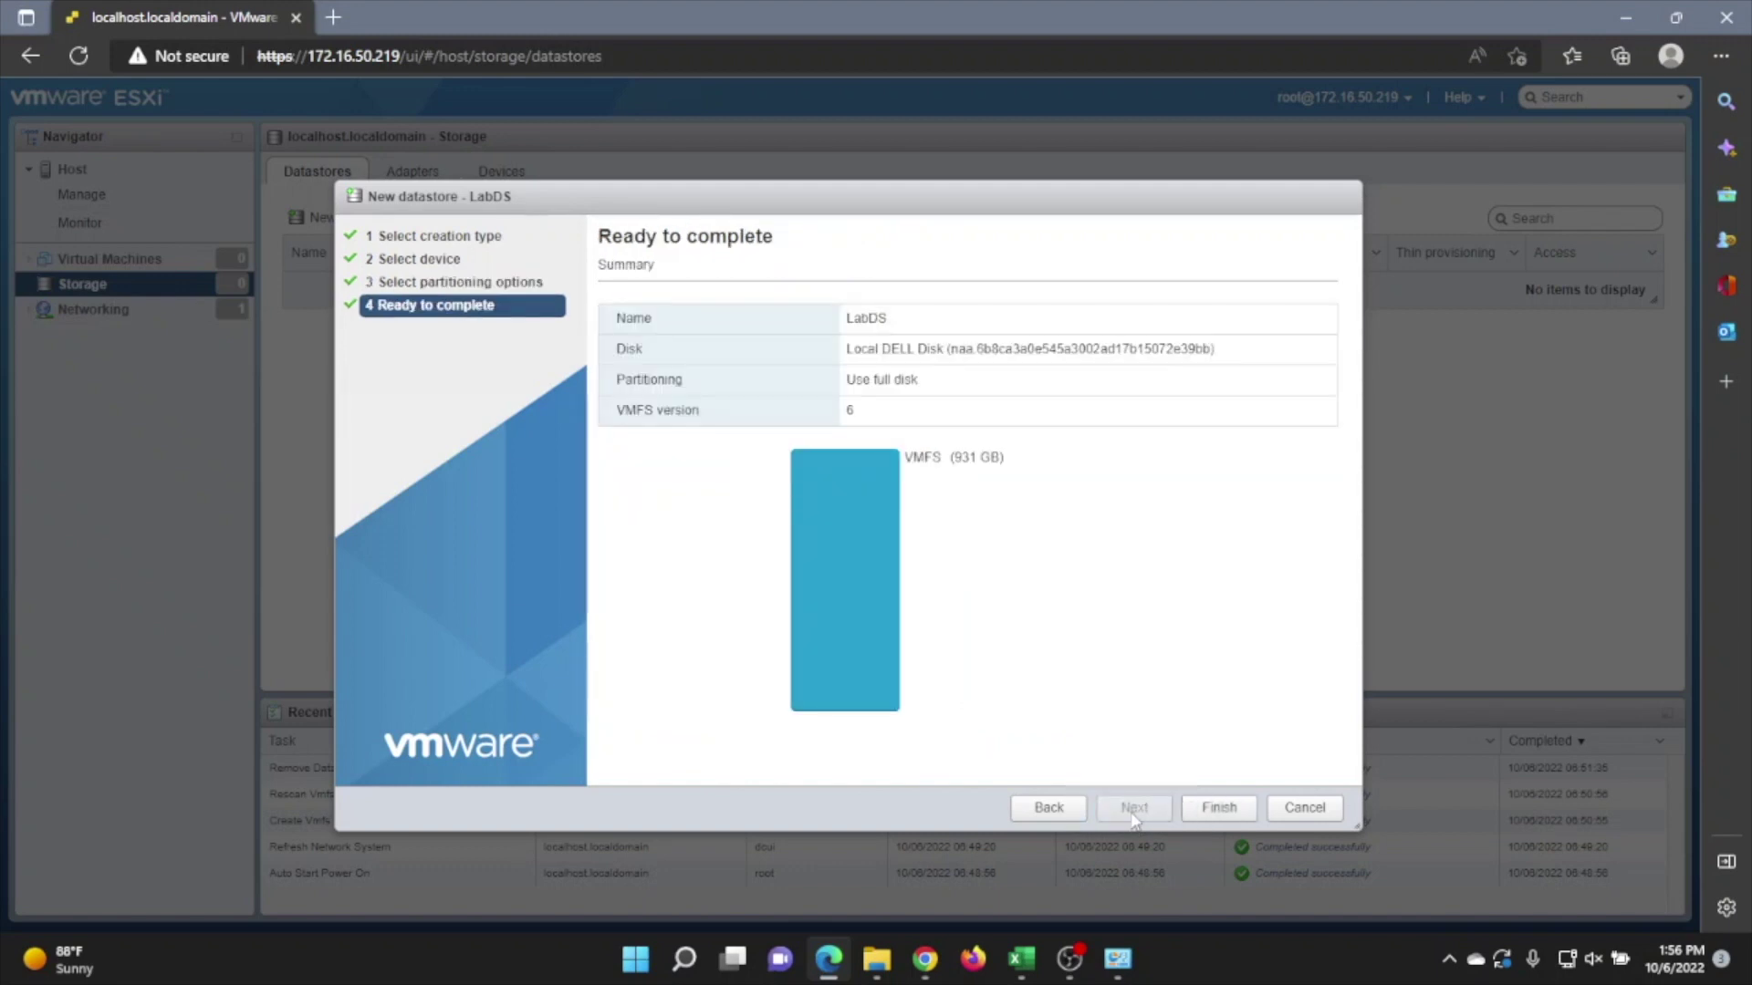
pyautogui.click(1205, 809)
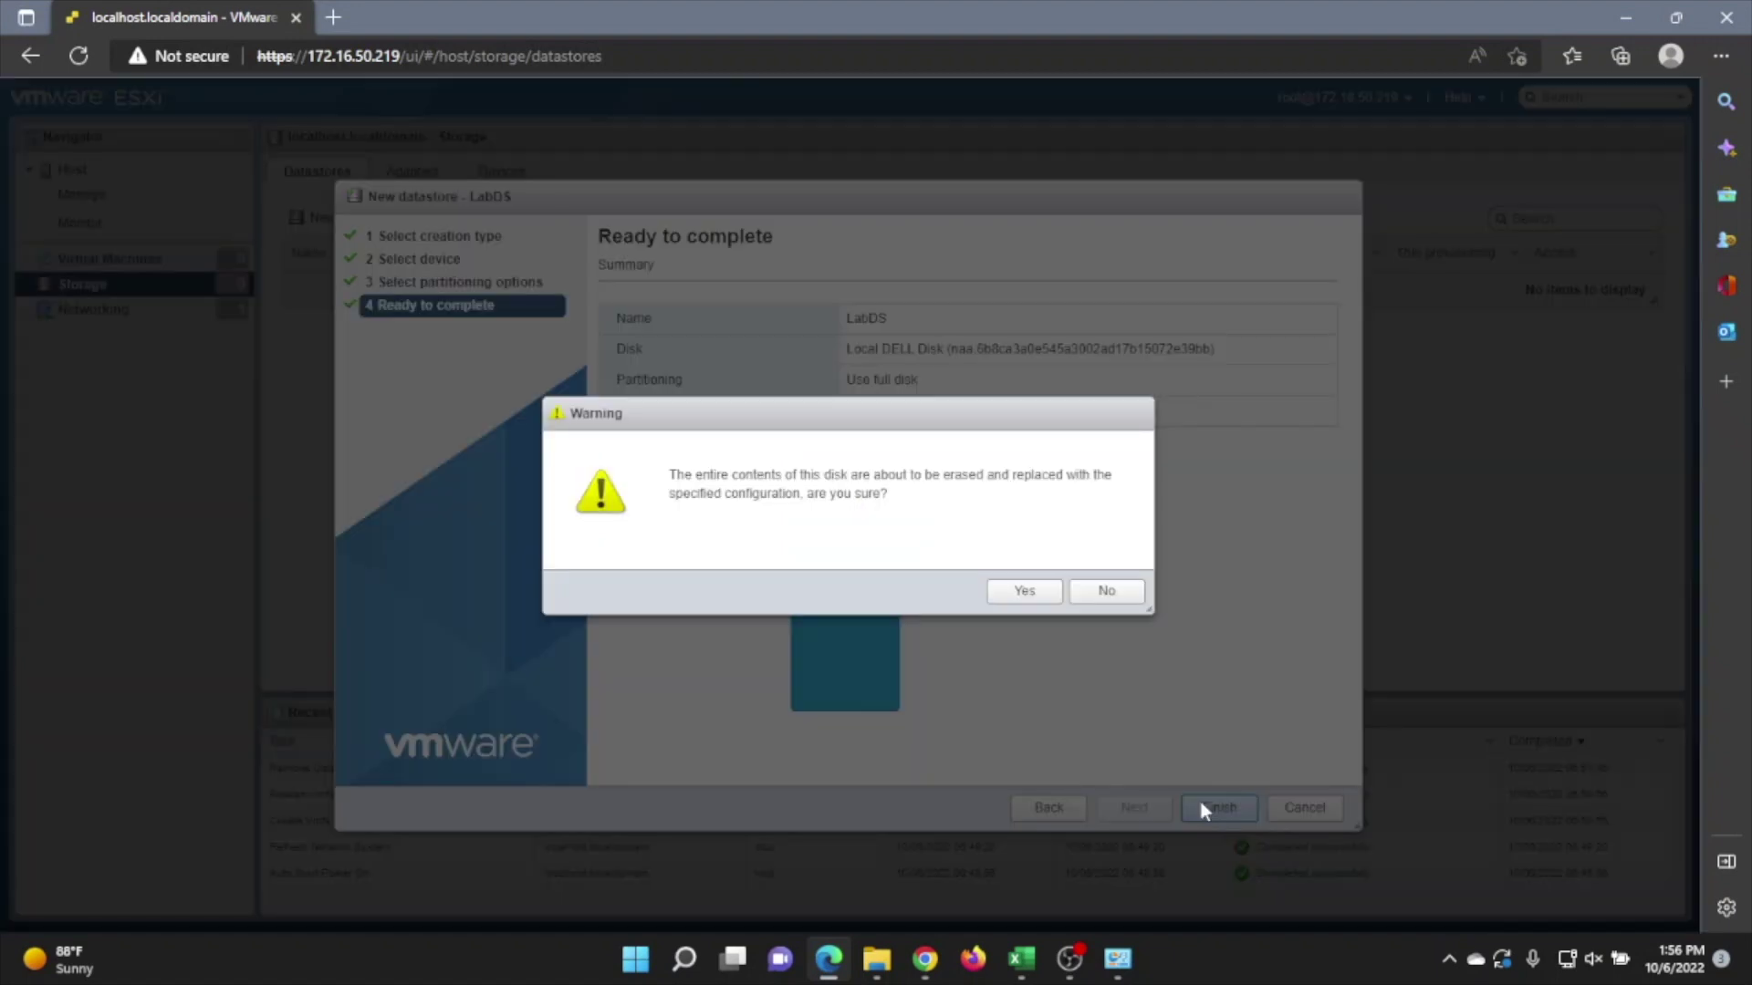
pyautogui.click(1023, 591)
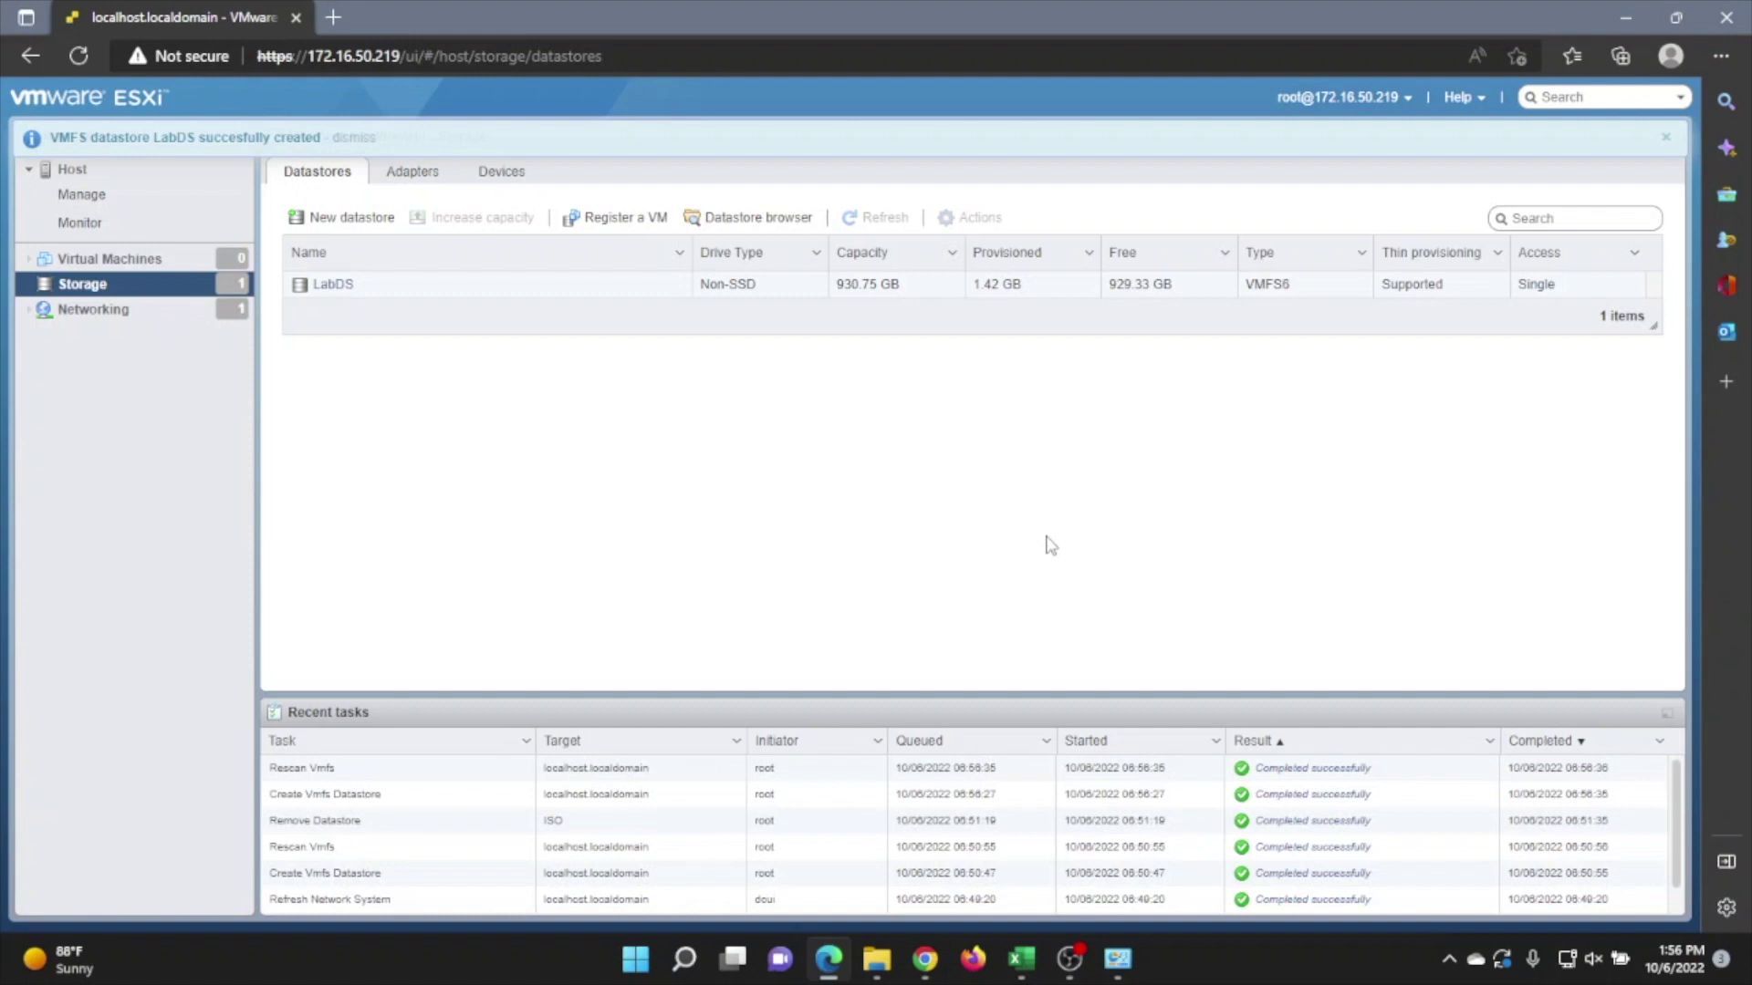
# Create an 'ISOs' folder in the LabDS datastore browser.
pyautogui.click(332, 284)
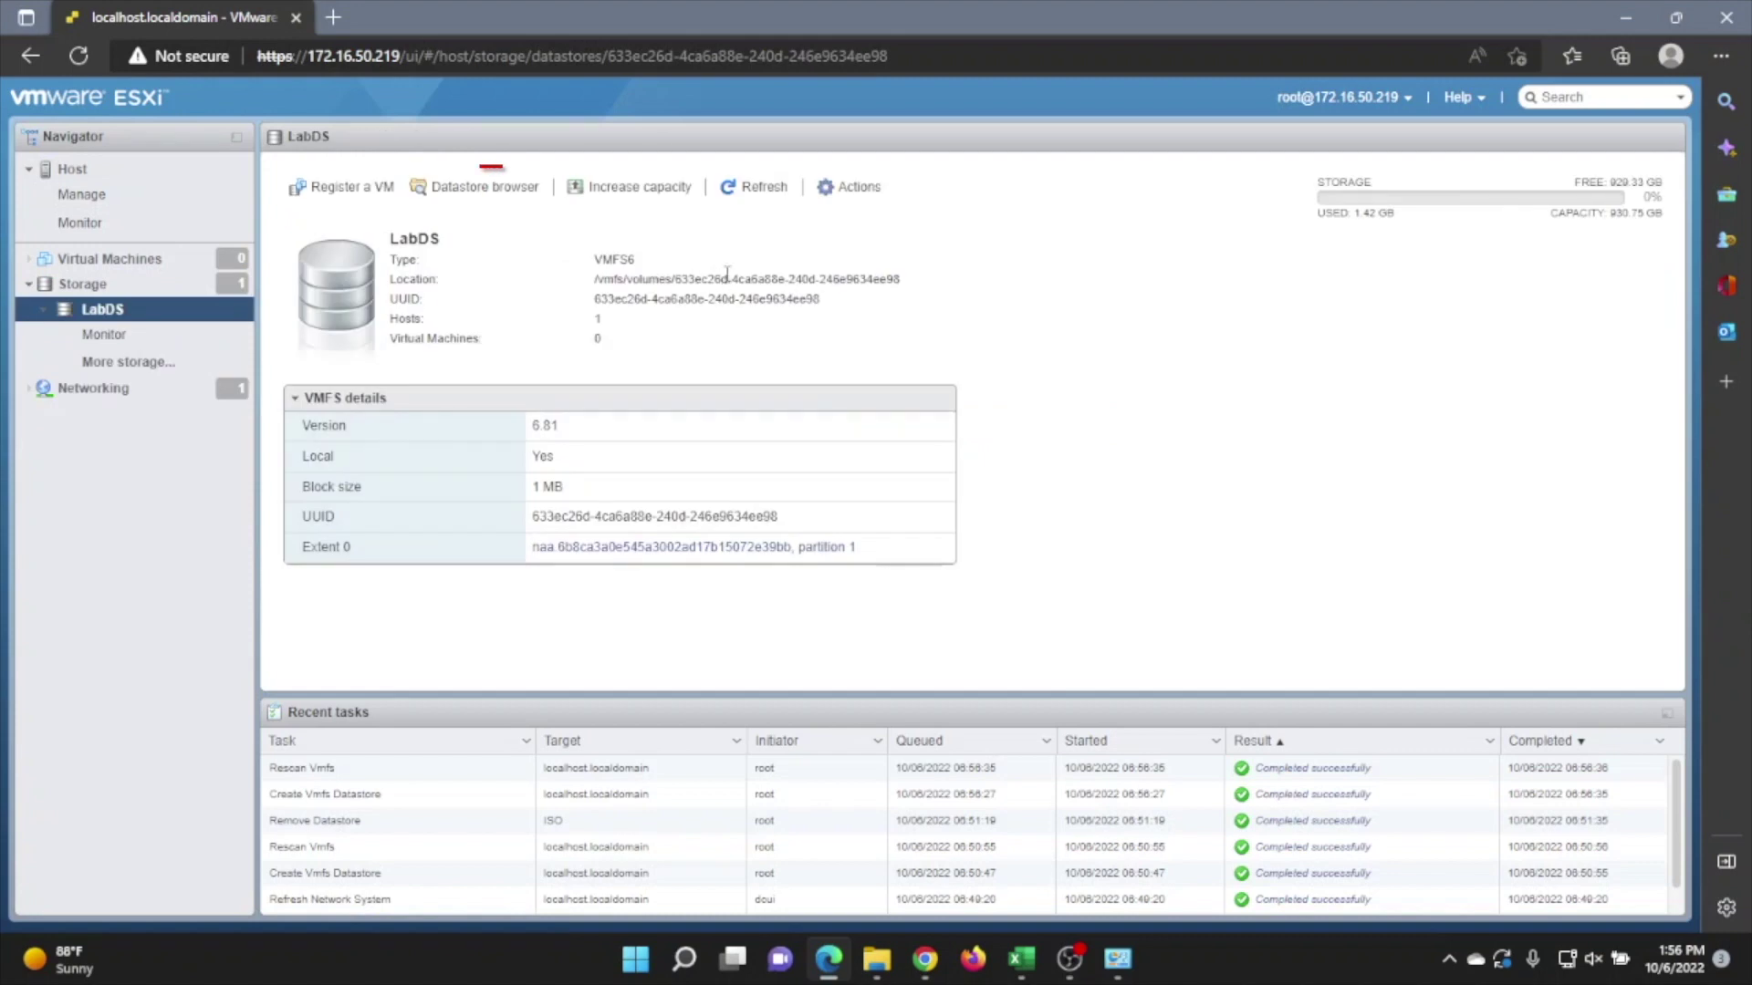
pyautogui.click(463, 188)
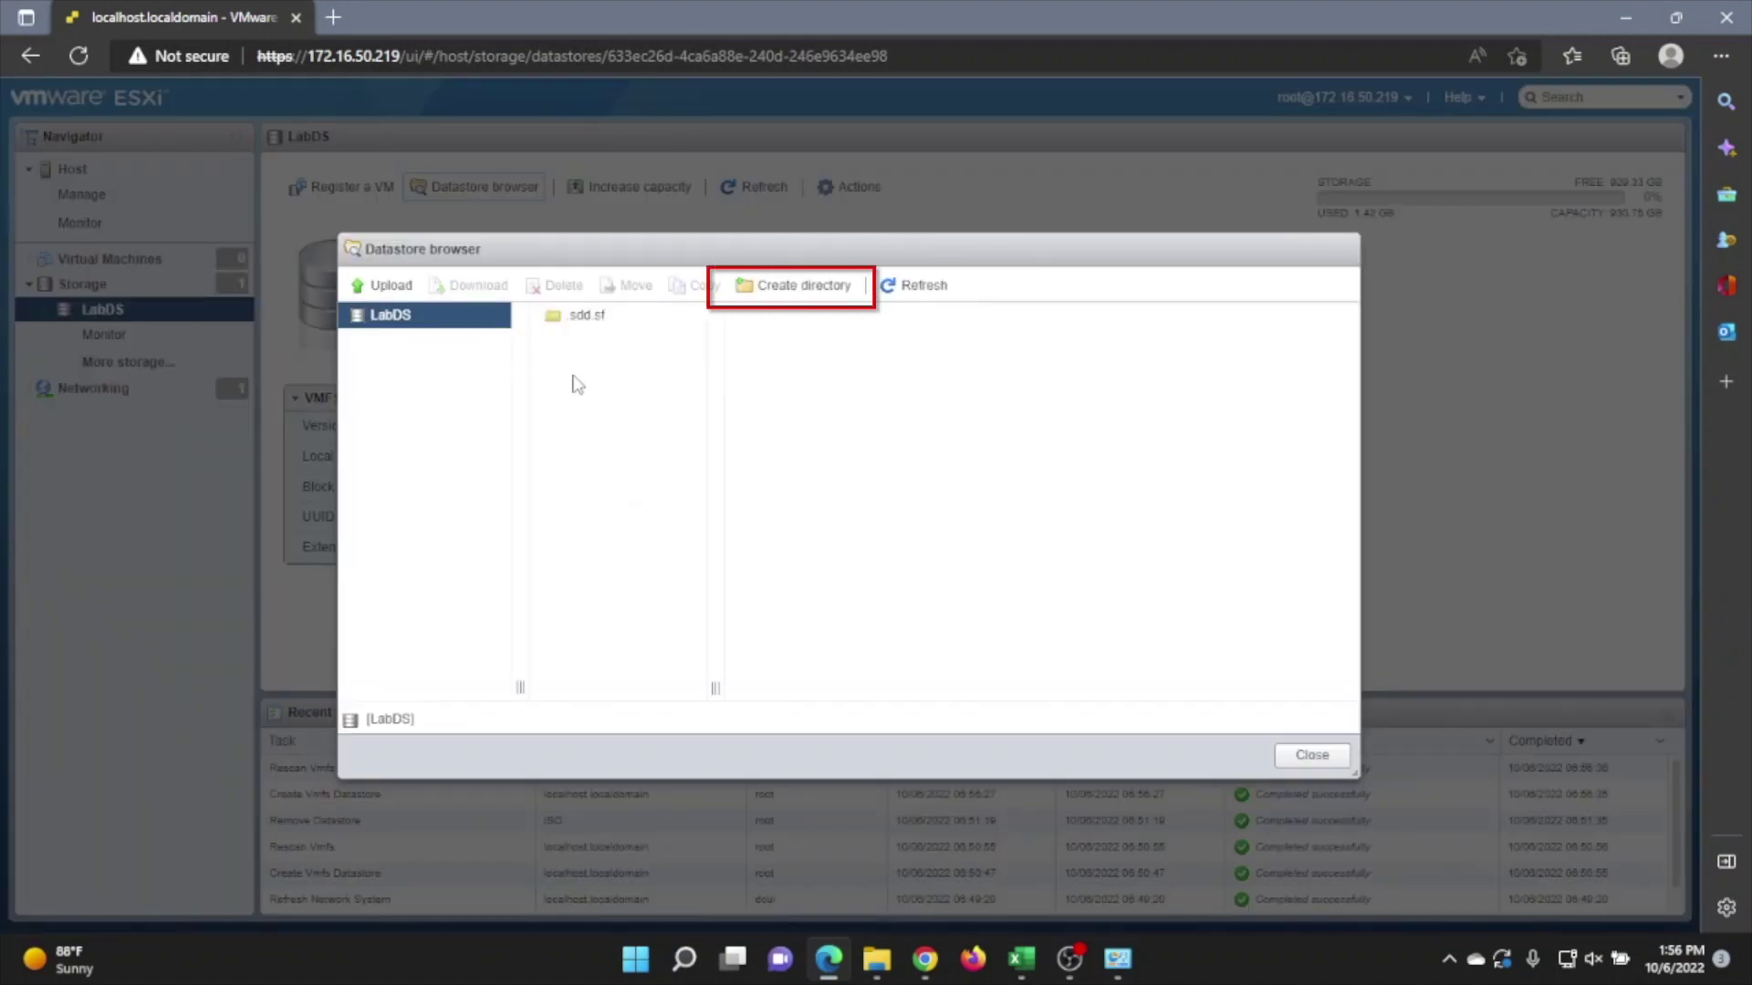
pyautogui.click(758, 288)
pyautogui.click(807, 465)
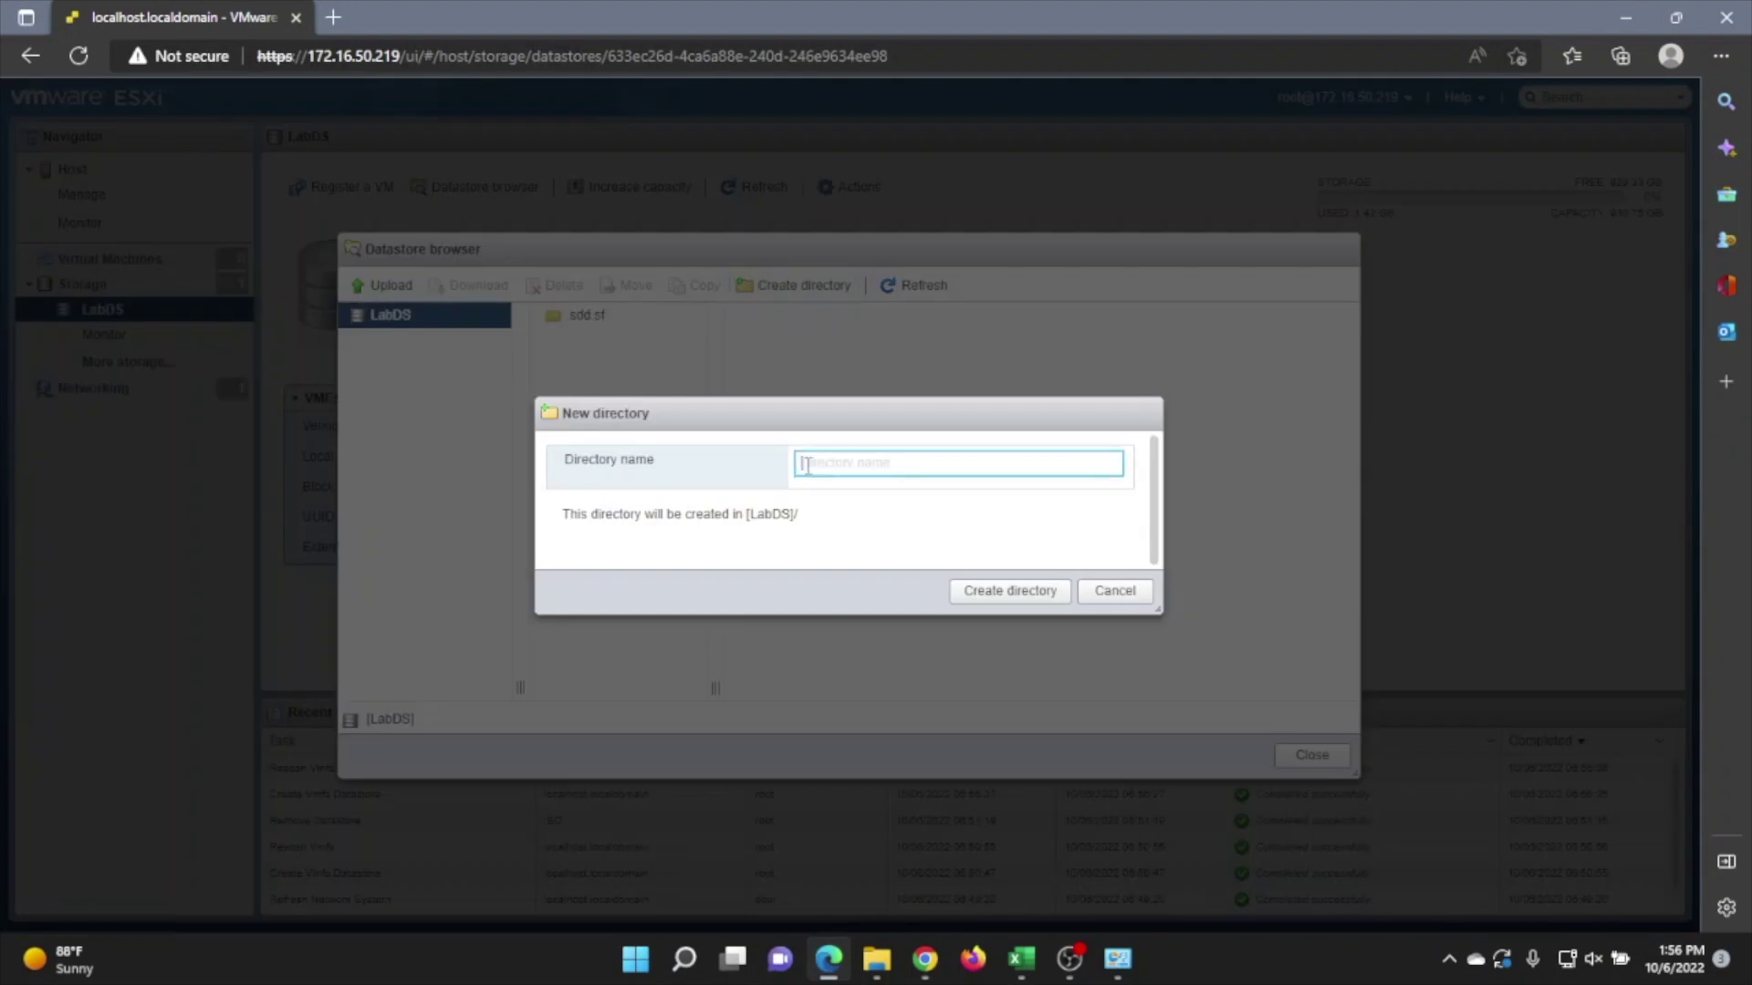
pyautogui.write('ISOs')
pyautogui.click(1010, 591)
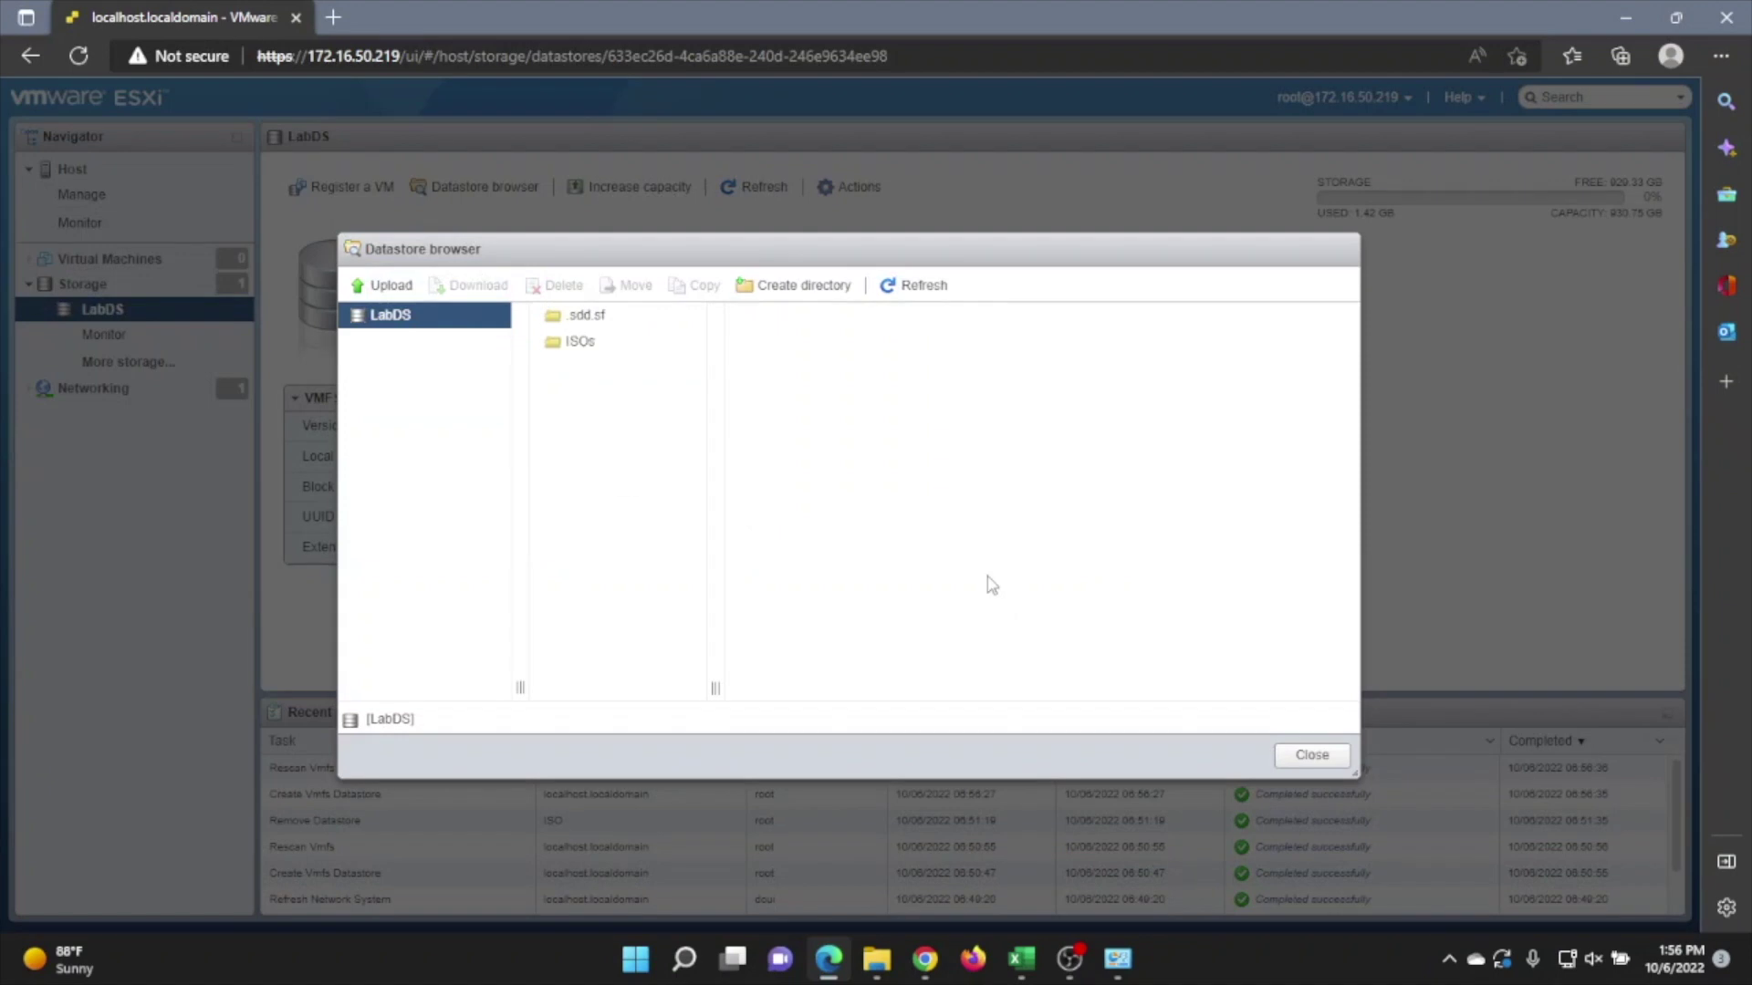
# Upload the Windows Server 2016 evaluation ISO into the ISOs folder.
pyautogui.click(582, 352)
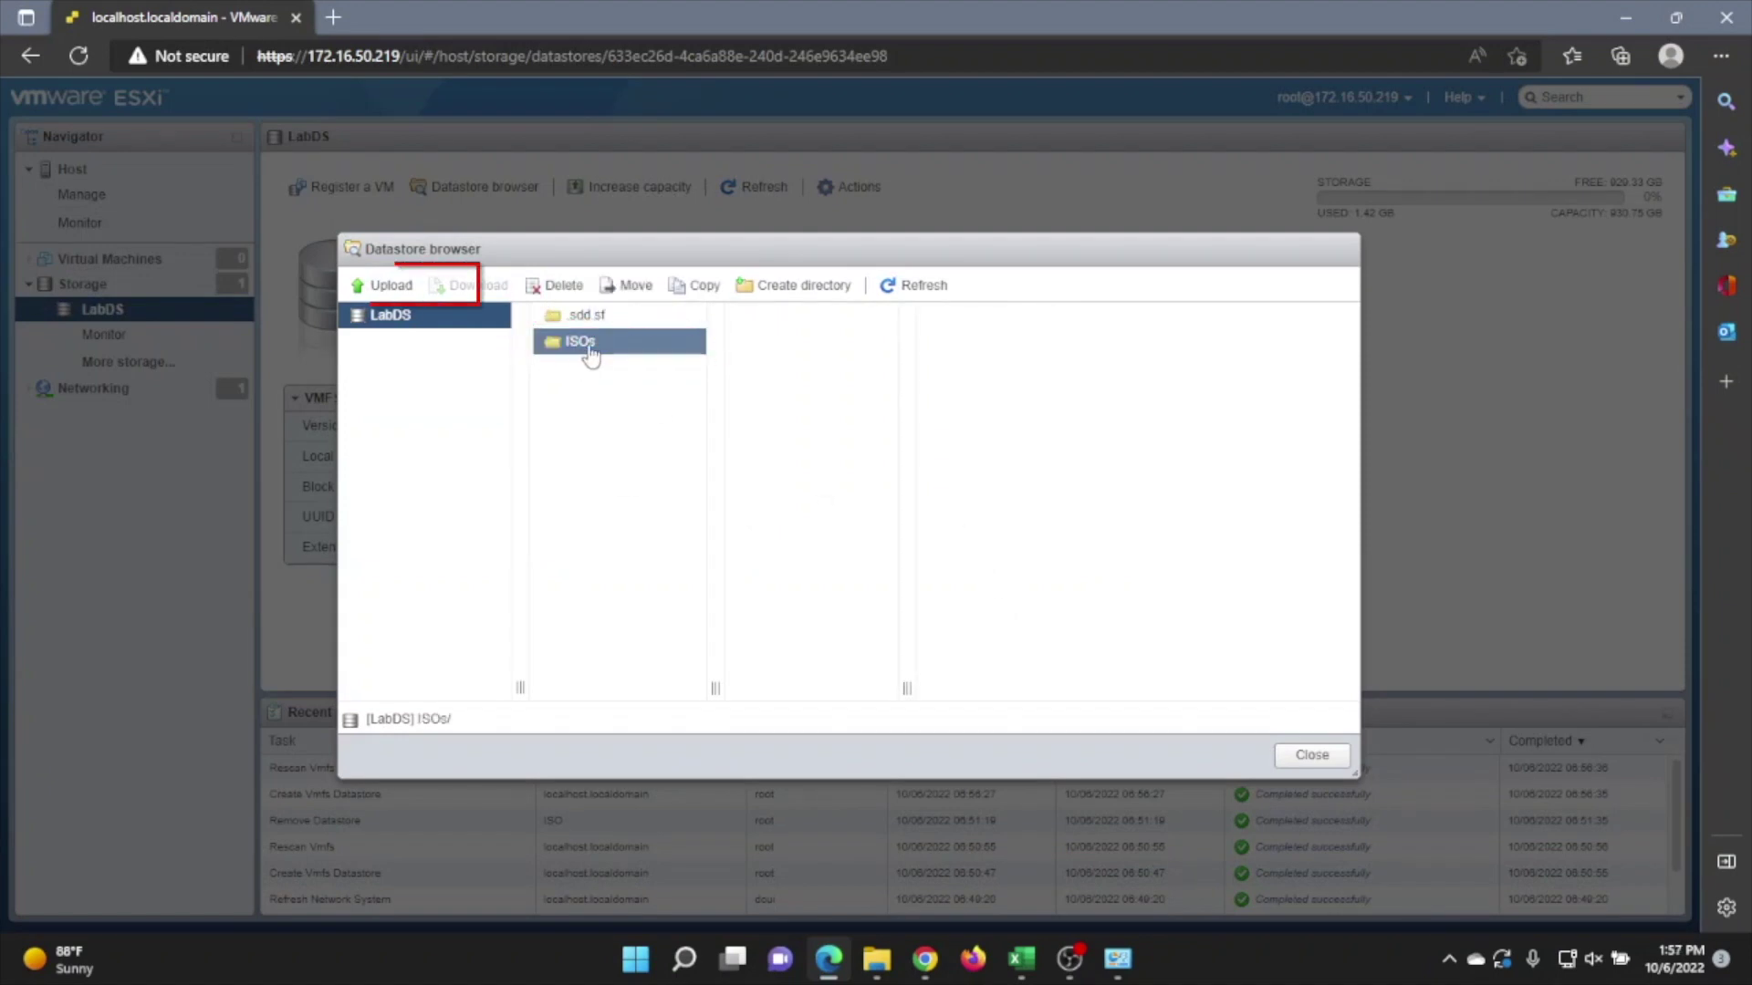
pyautogui.click(386, 285)
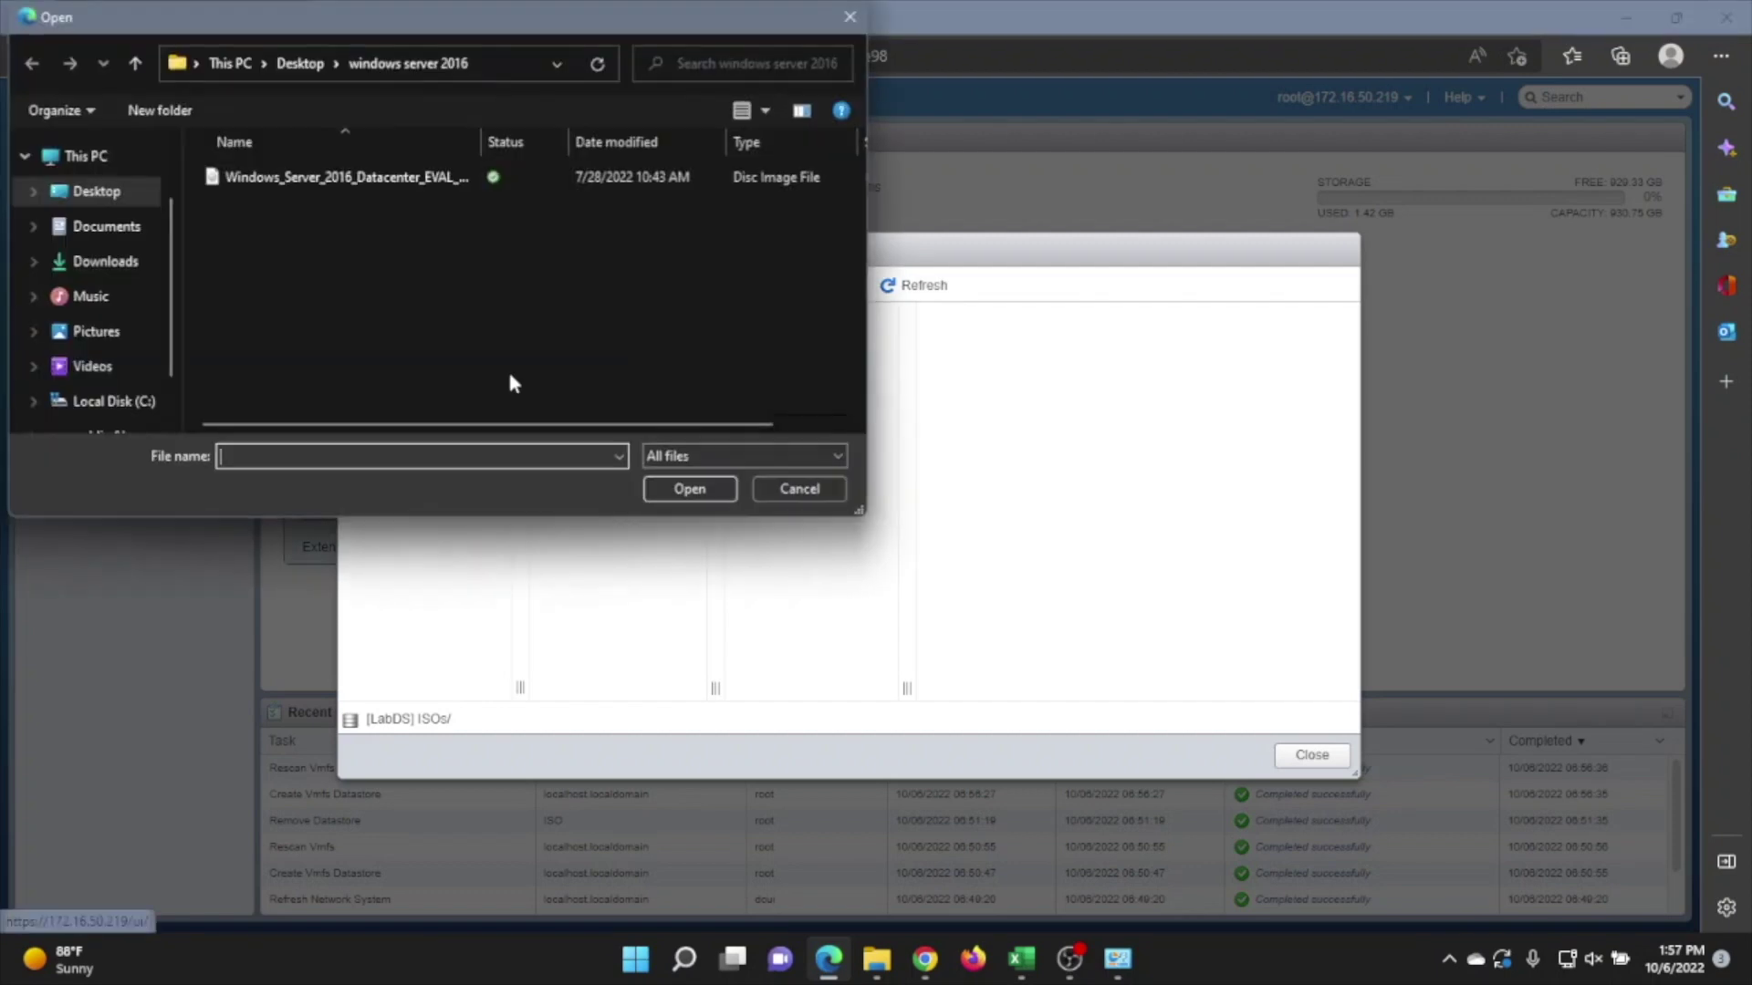
pyautogui.doubleClick(329, 178)
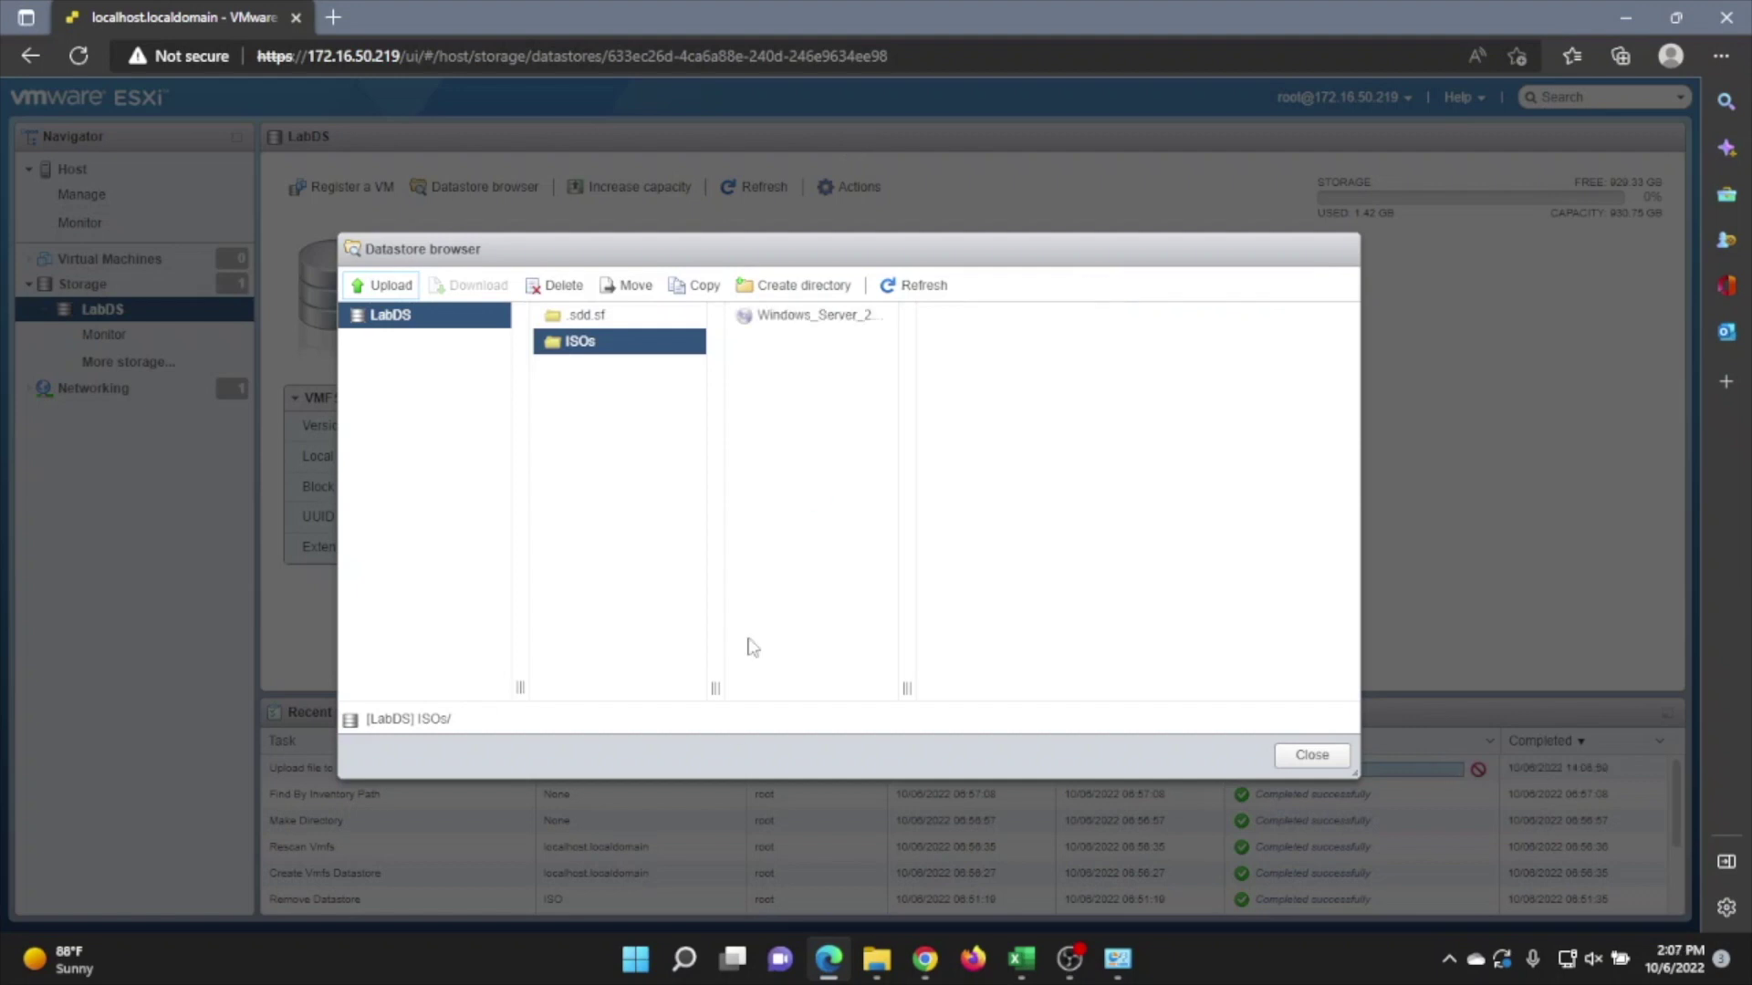
pyautogui.click(1311, 756)
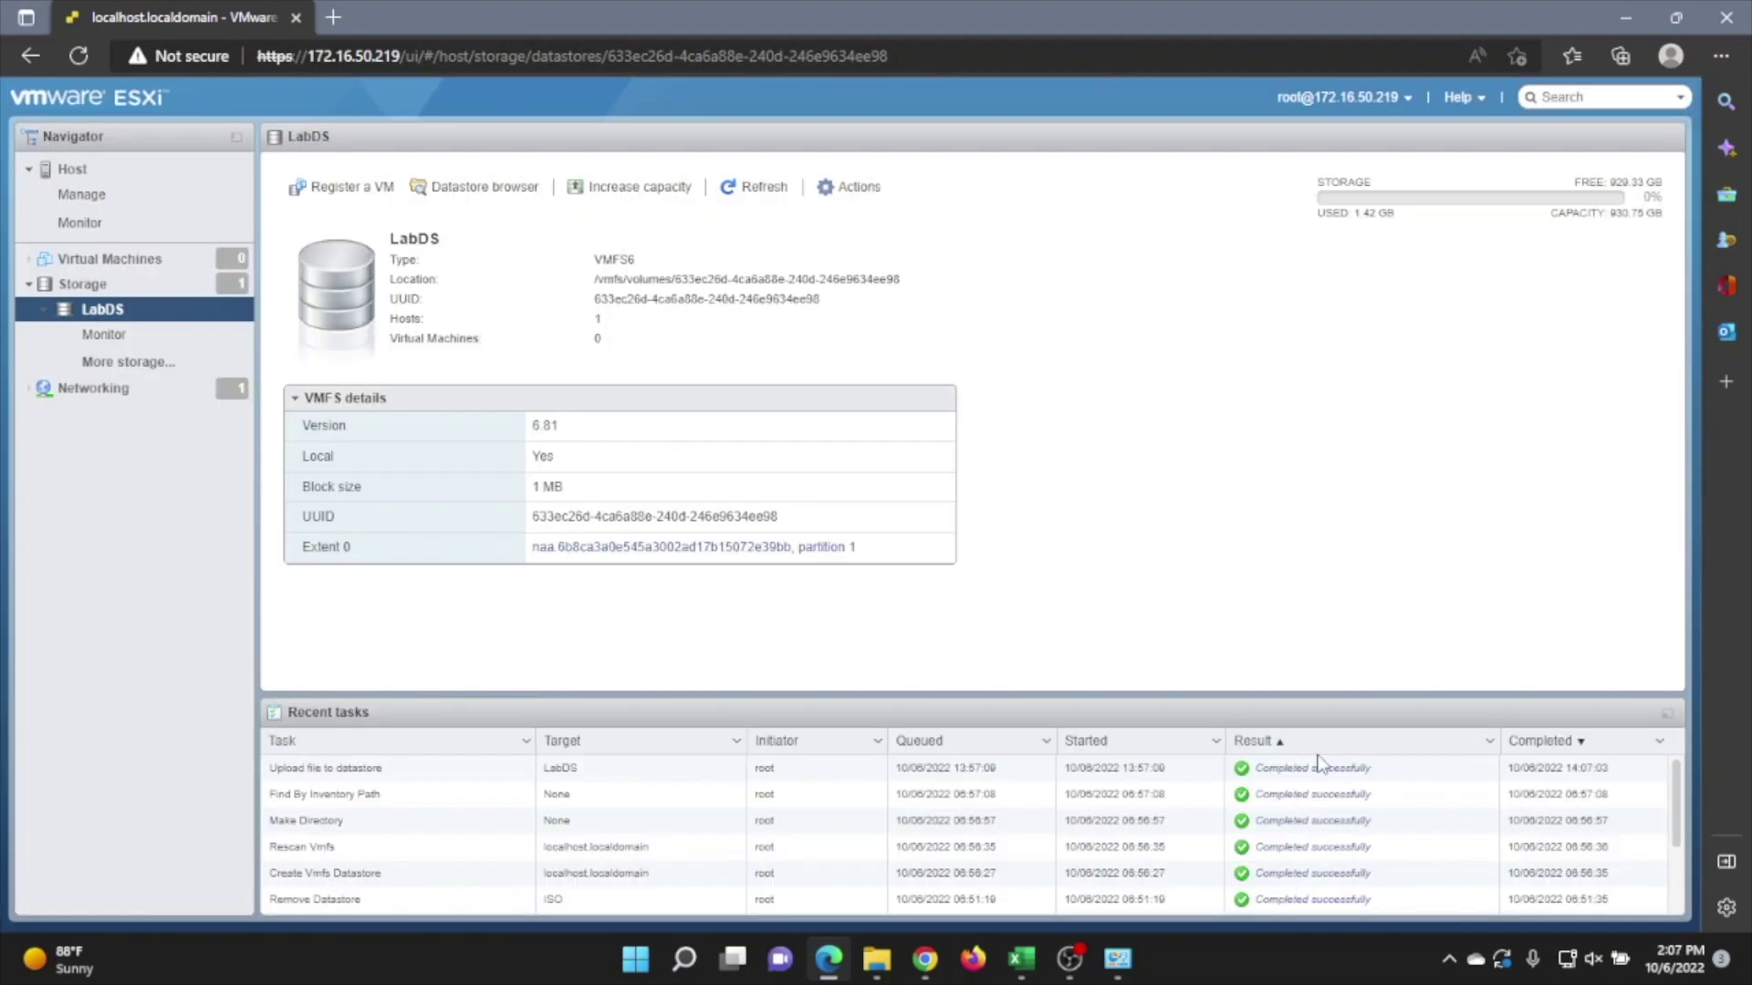
# Start the Create / Register VM wizard for a brand-new virtual machine.
pyautogui.click(146, 263)
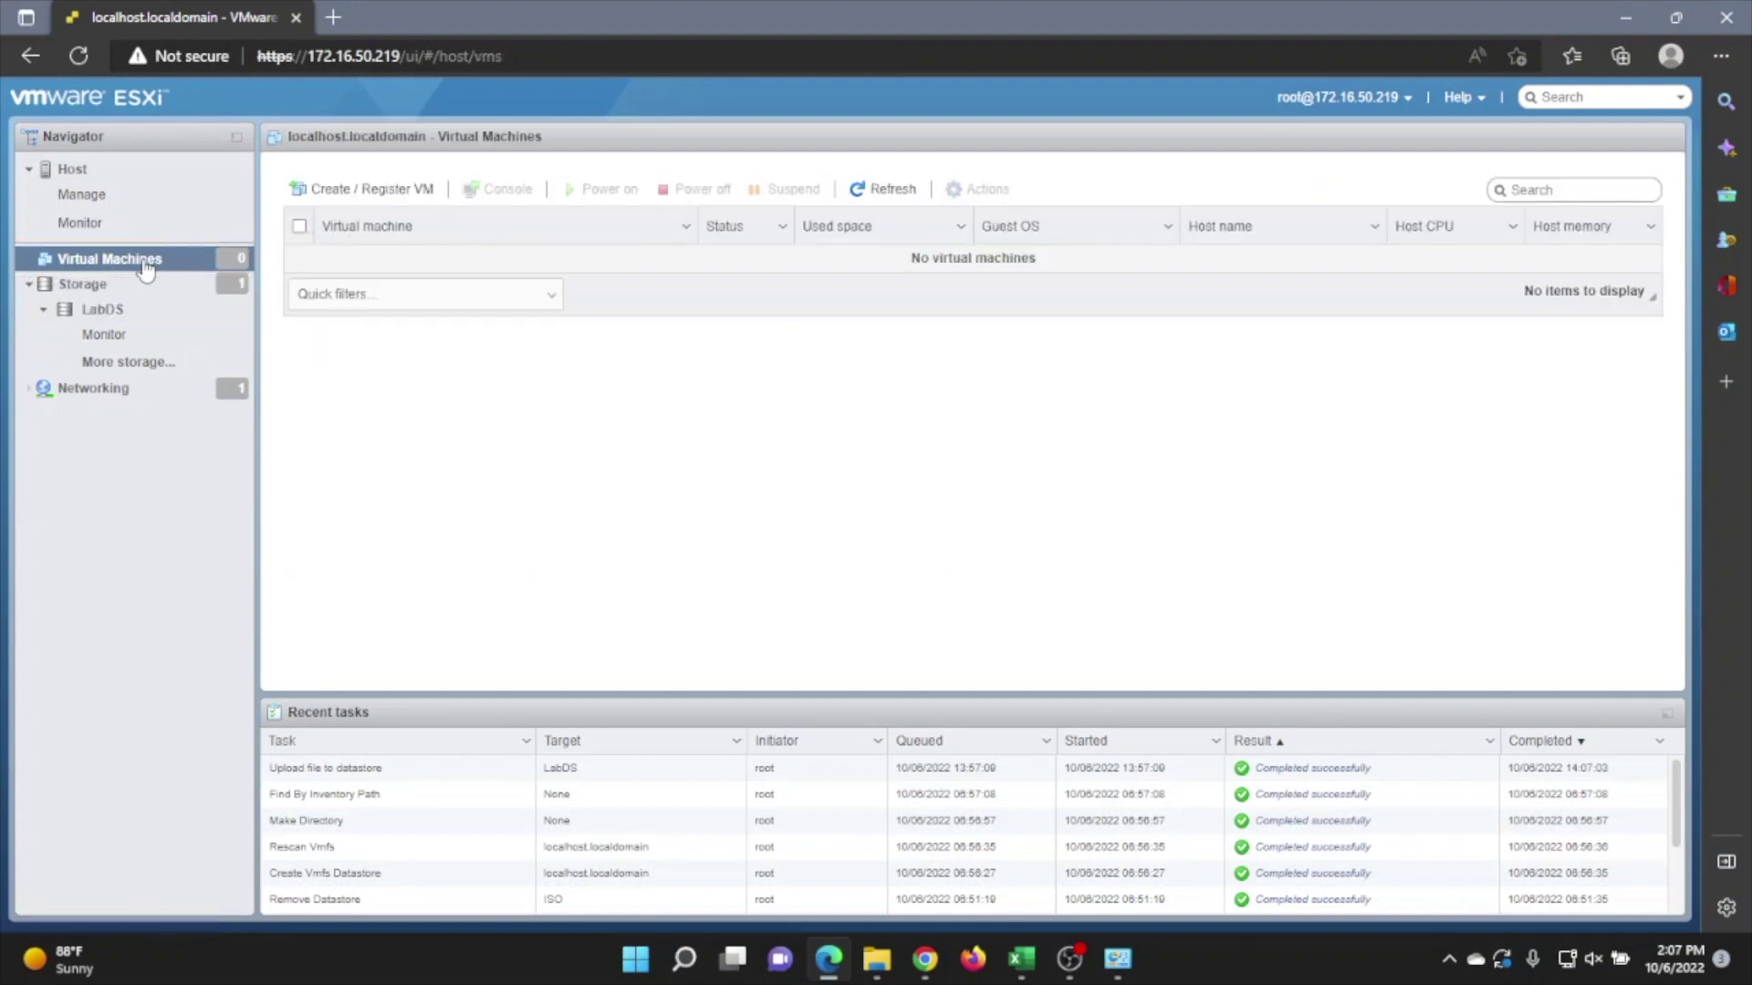
pyautogui.click(385, 190)
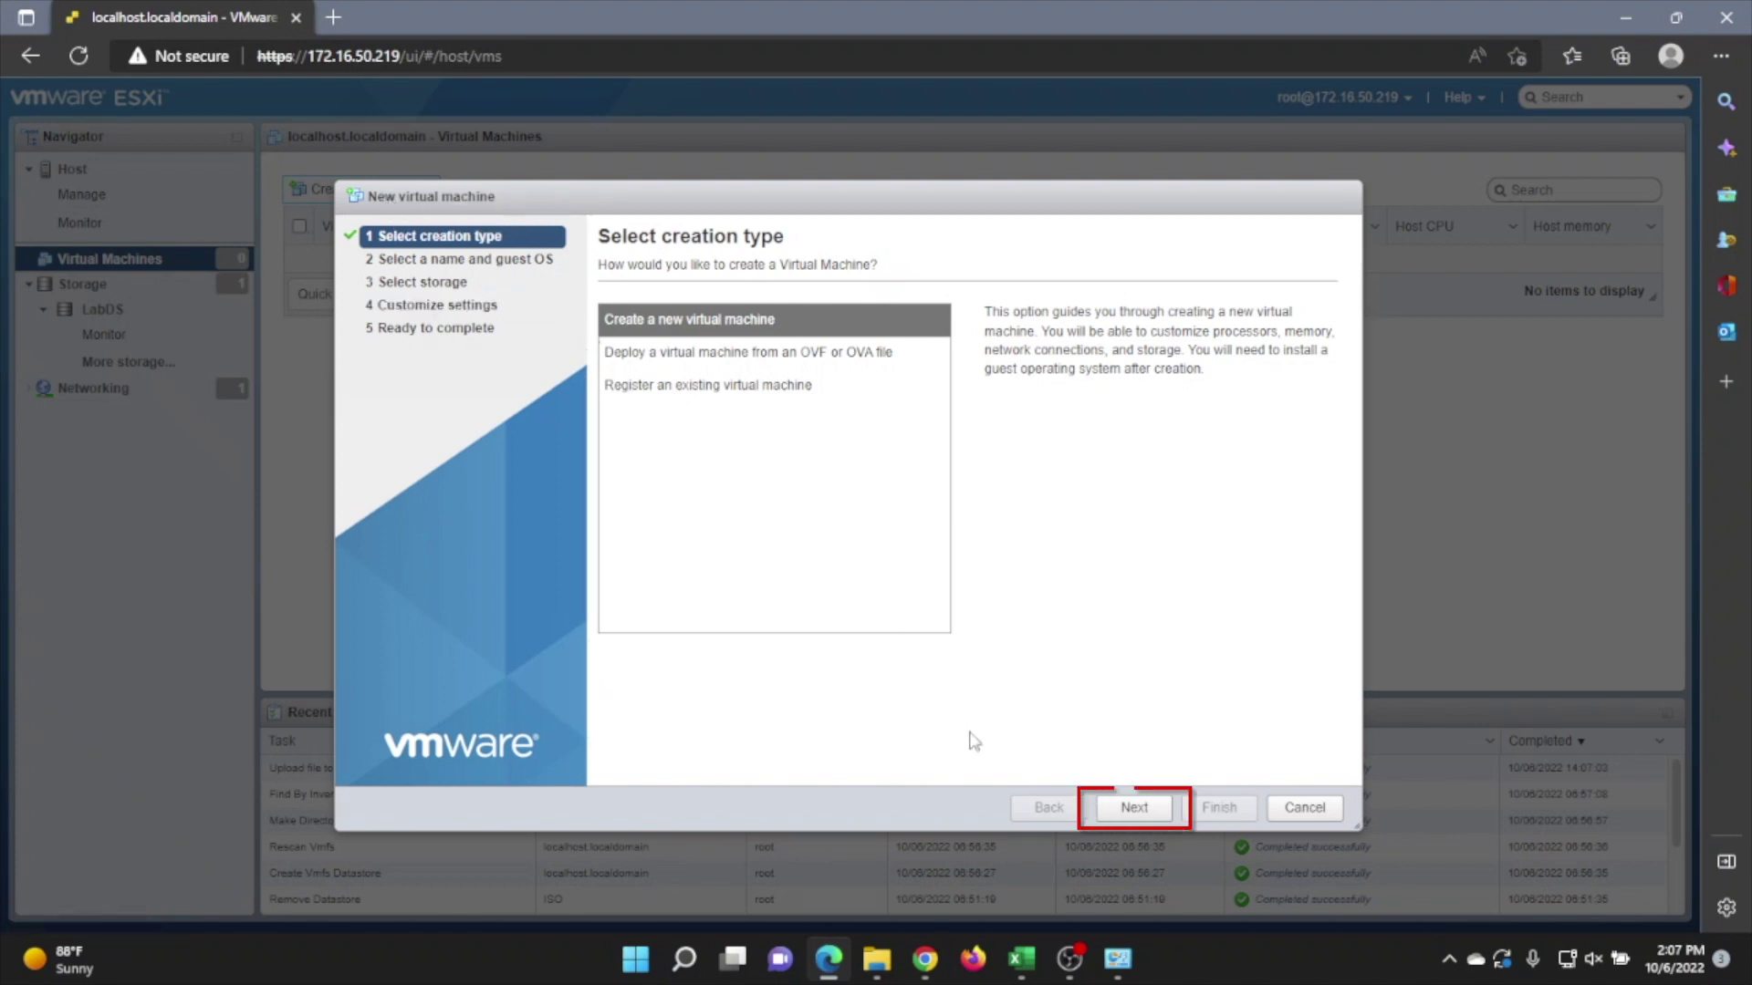
pyautogui.click(1130, 808)
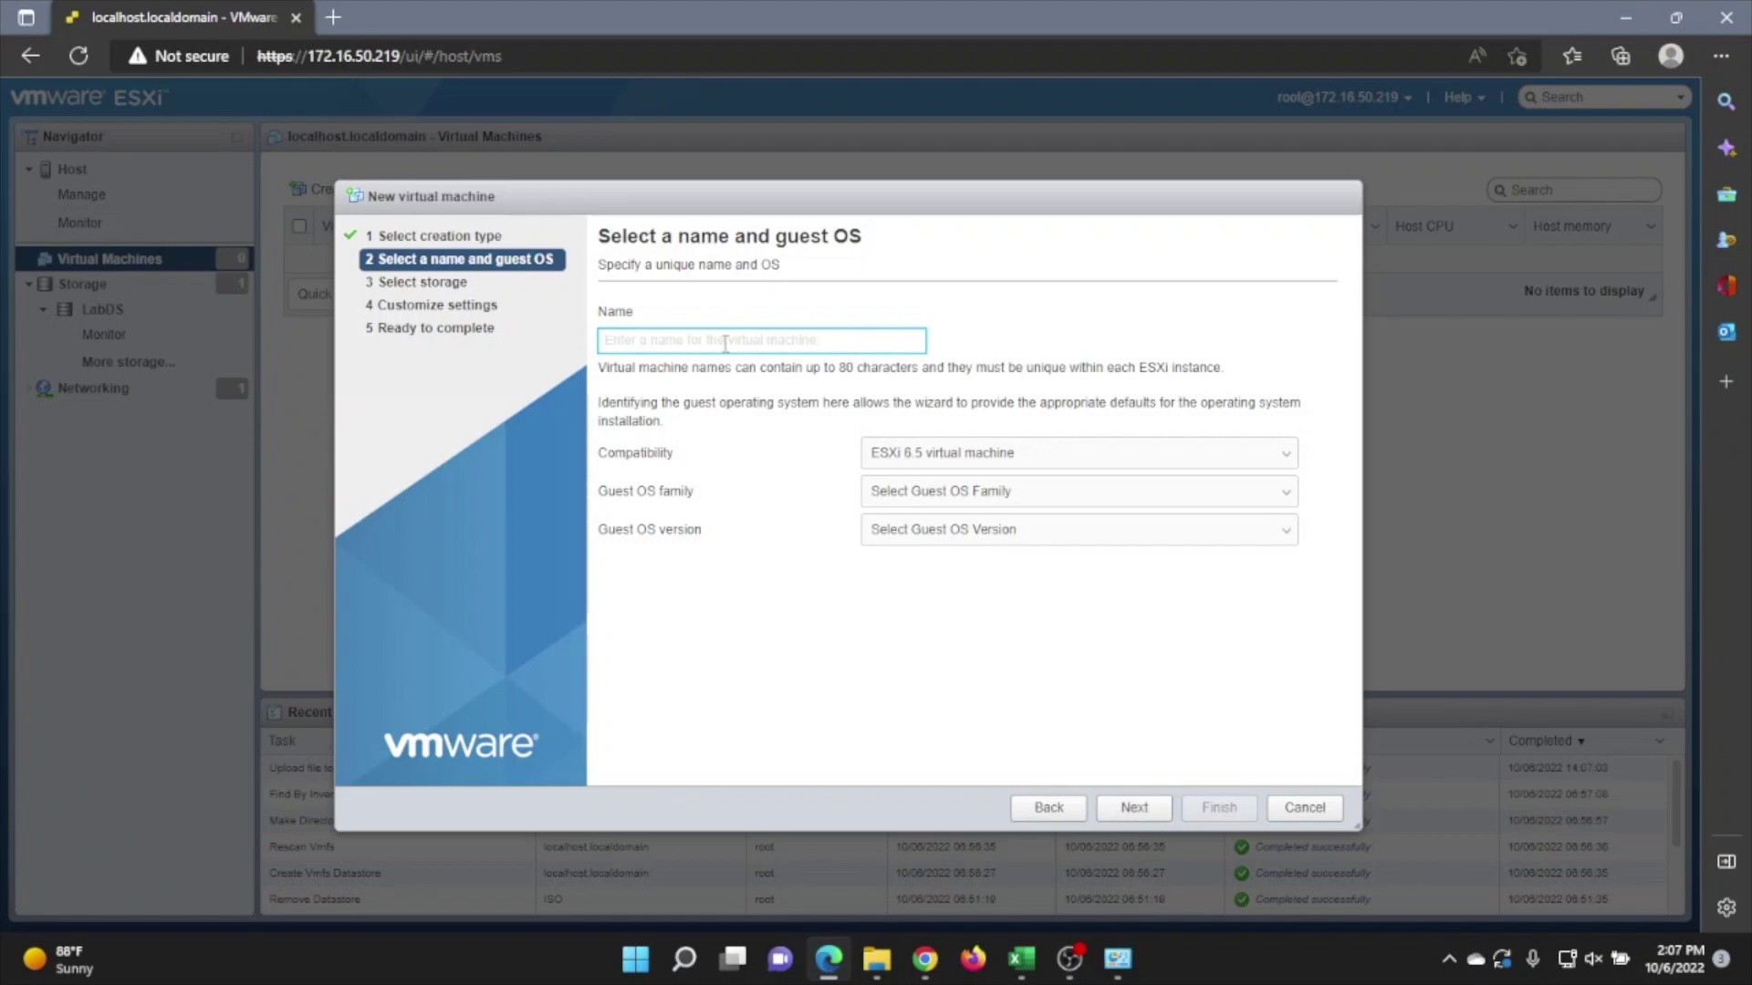
# Name the VM LabWinServ2016 with guest OS Windows Server 2016 or later (64-bit).
pyautogui.write('LabWinServ2016')
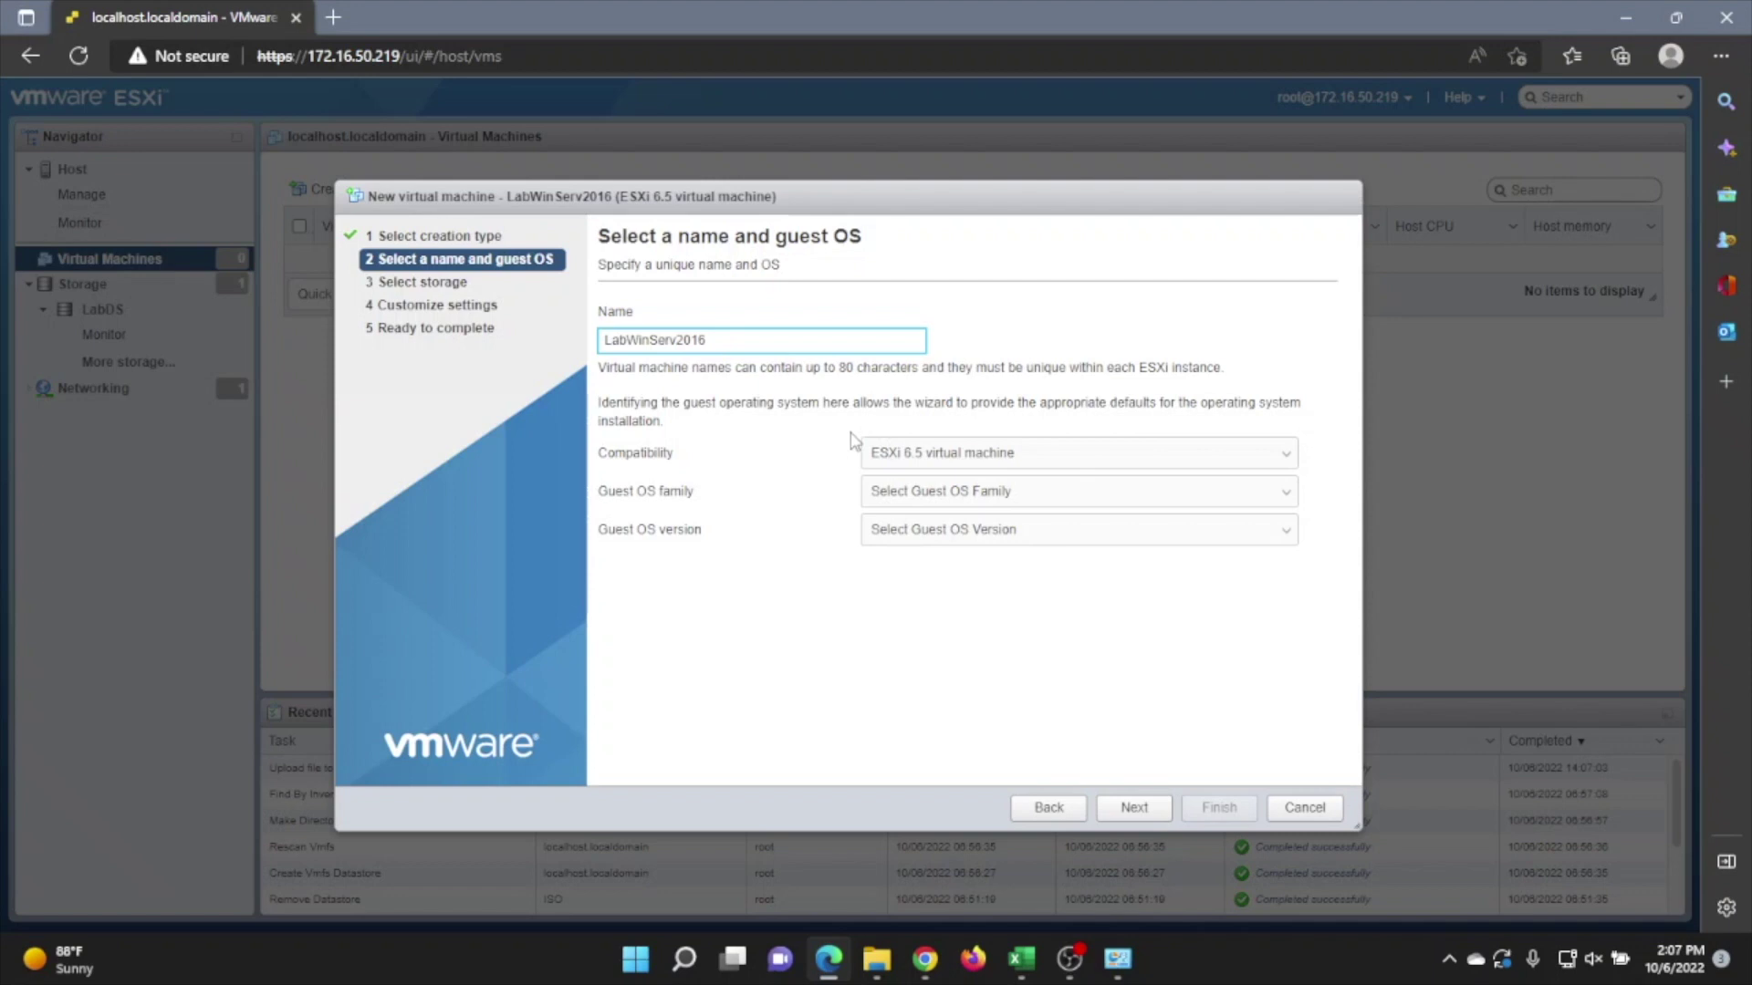
pyautogui.click(932, 494)
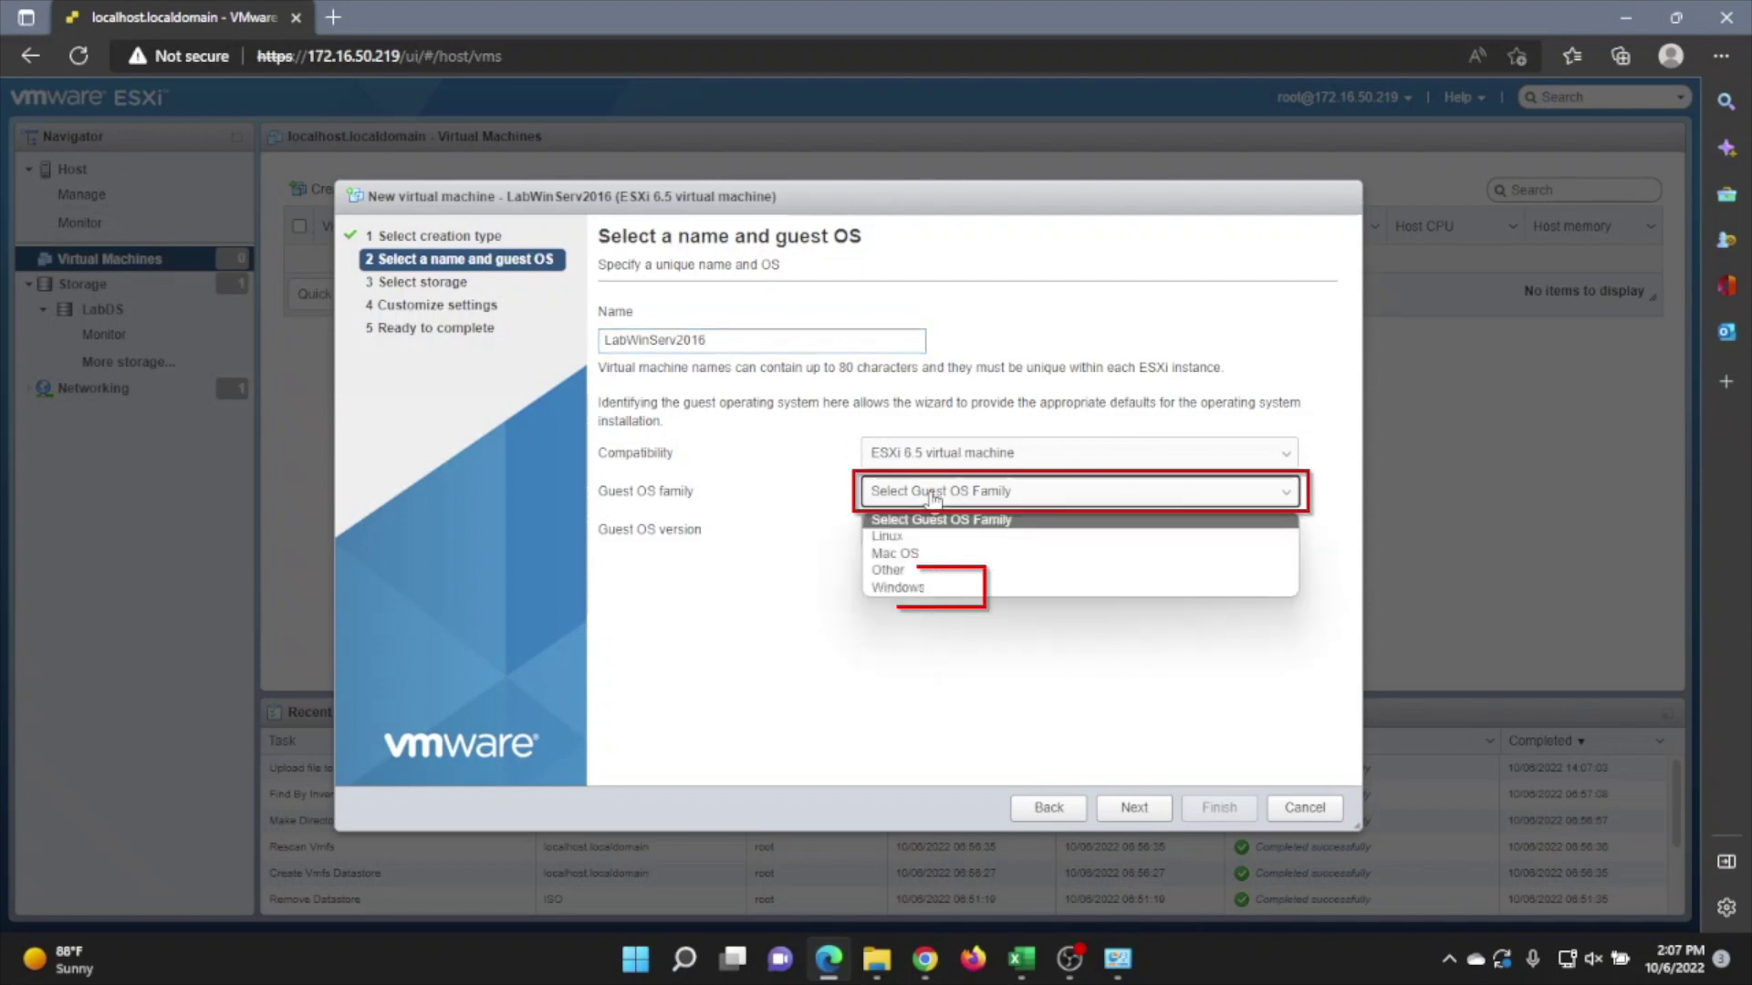
pyautogui.click(897, 587)
pyautogui.click(933, 531)
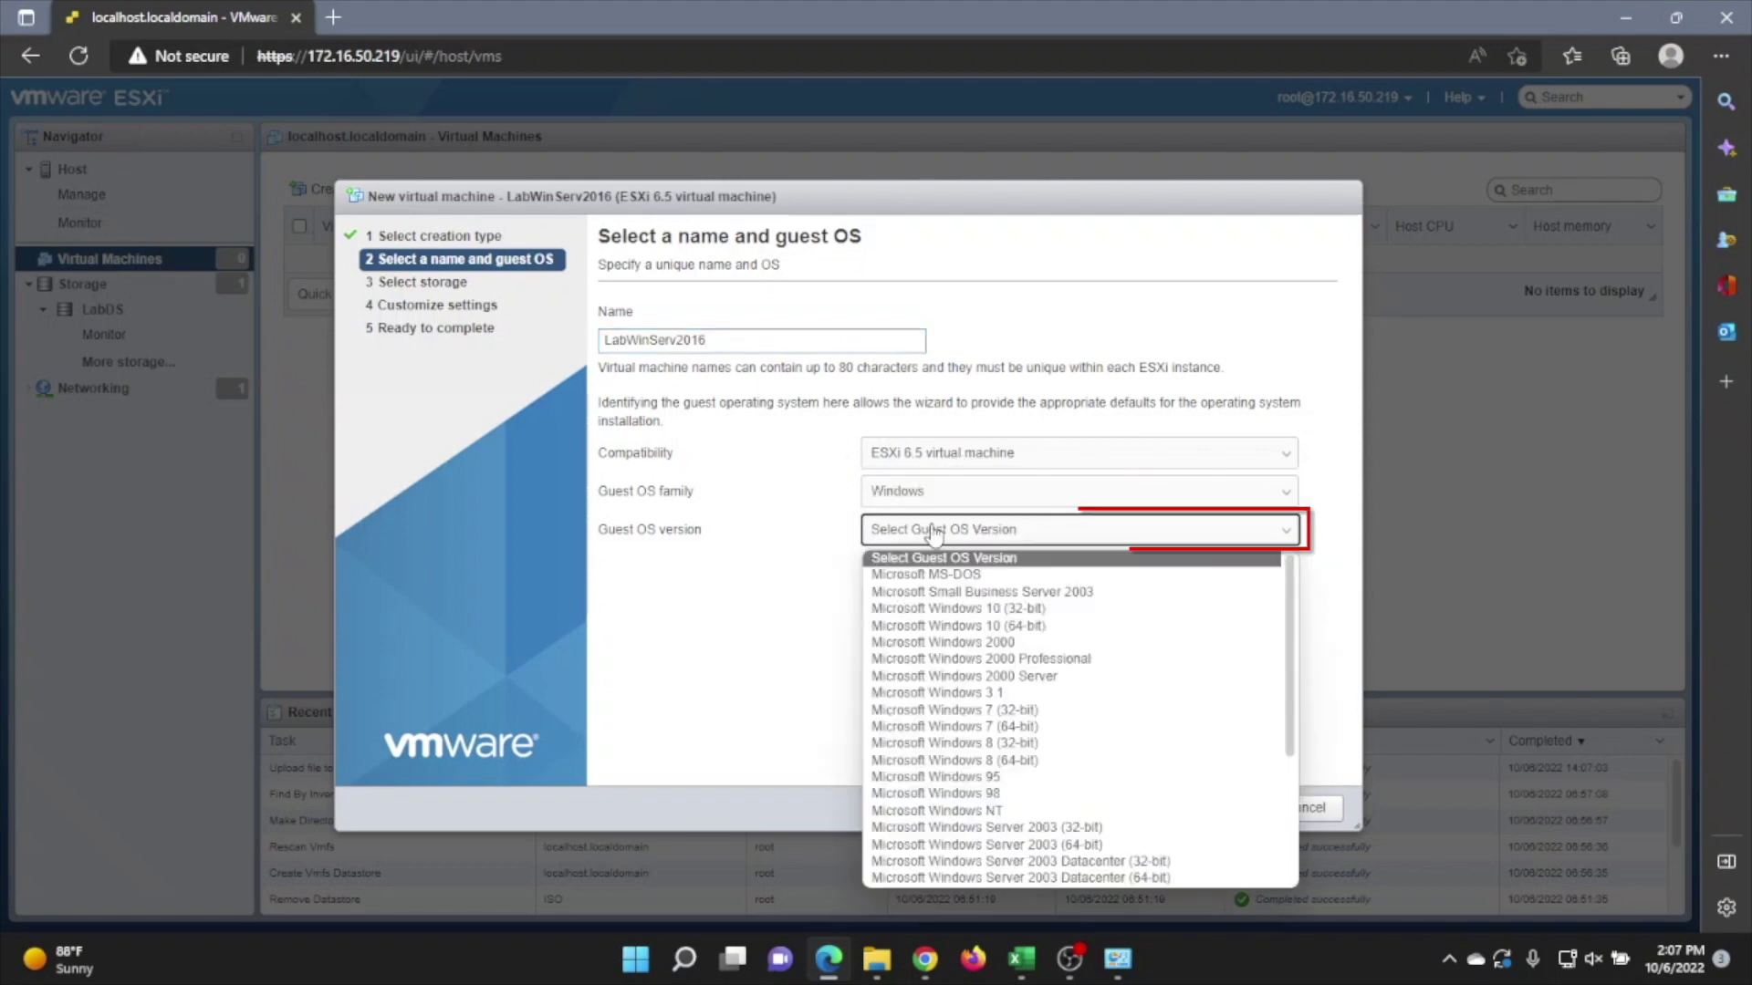
pyautogui.scroll(-1, 1003, 798)
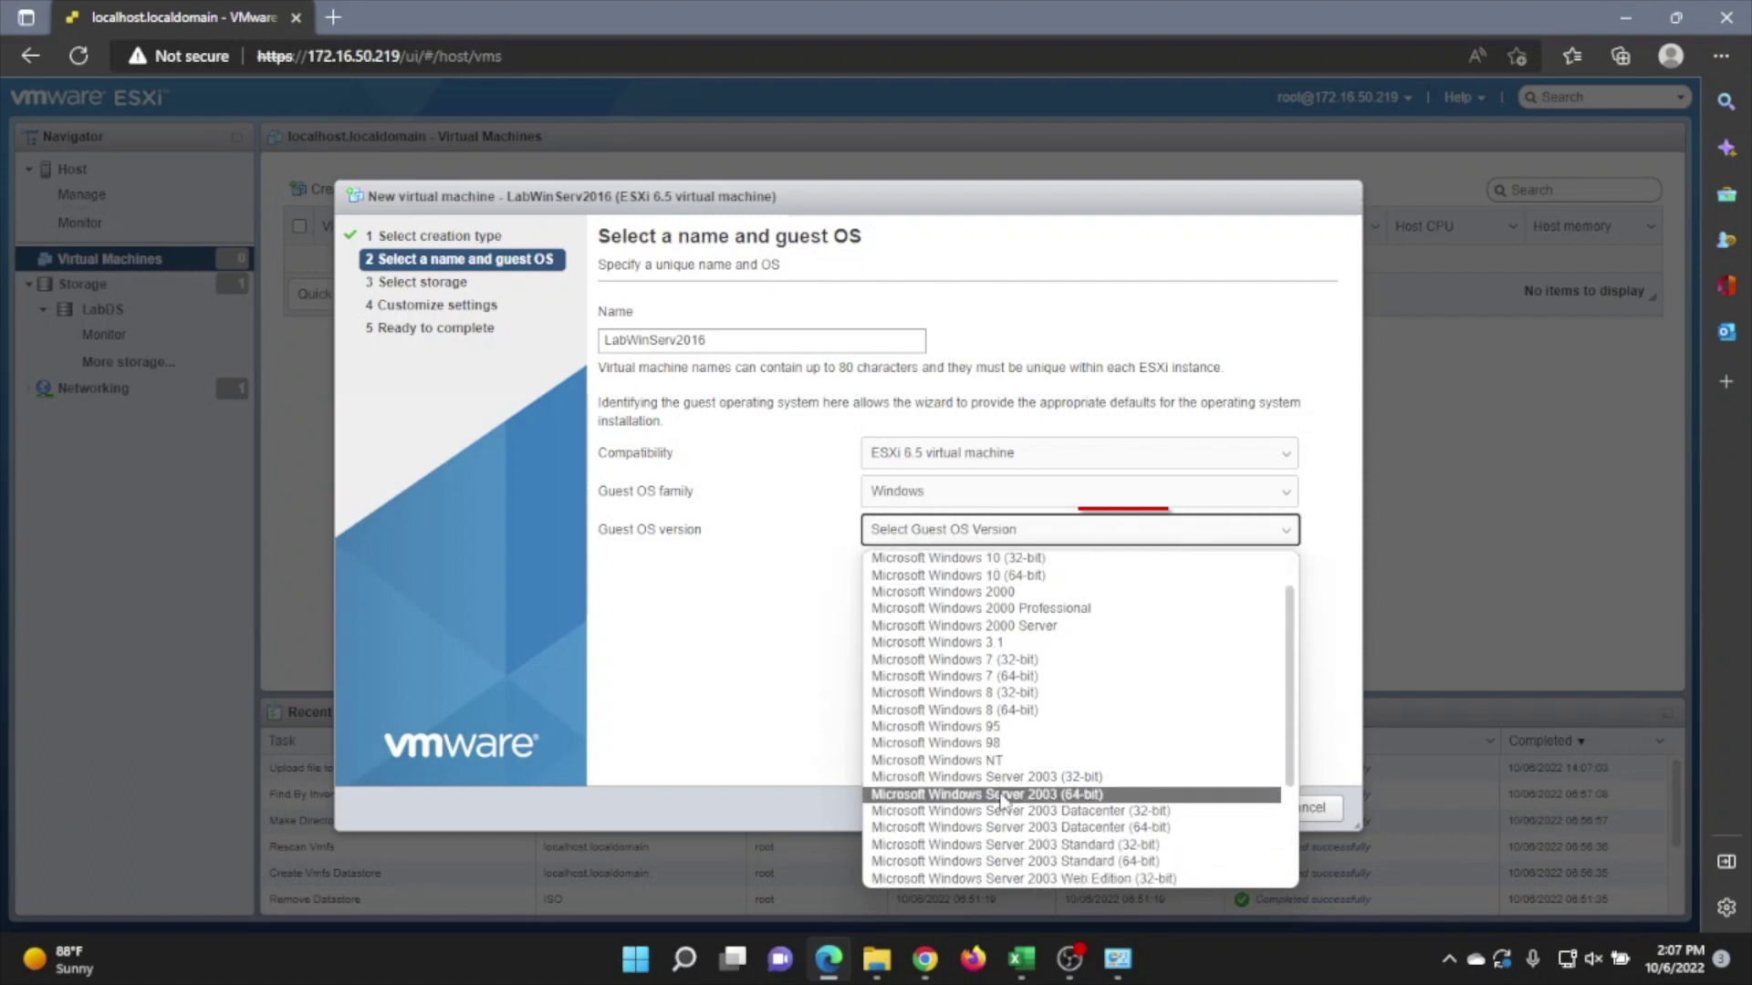
pyautogui.scroll(-3, 1004, 801)
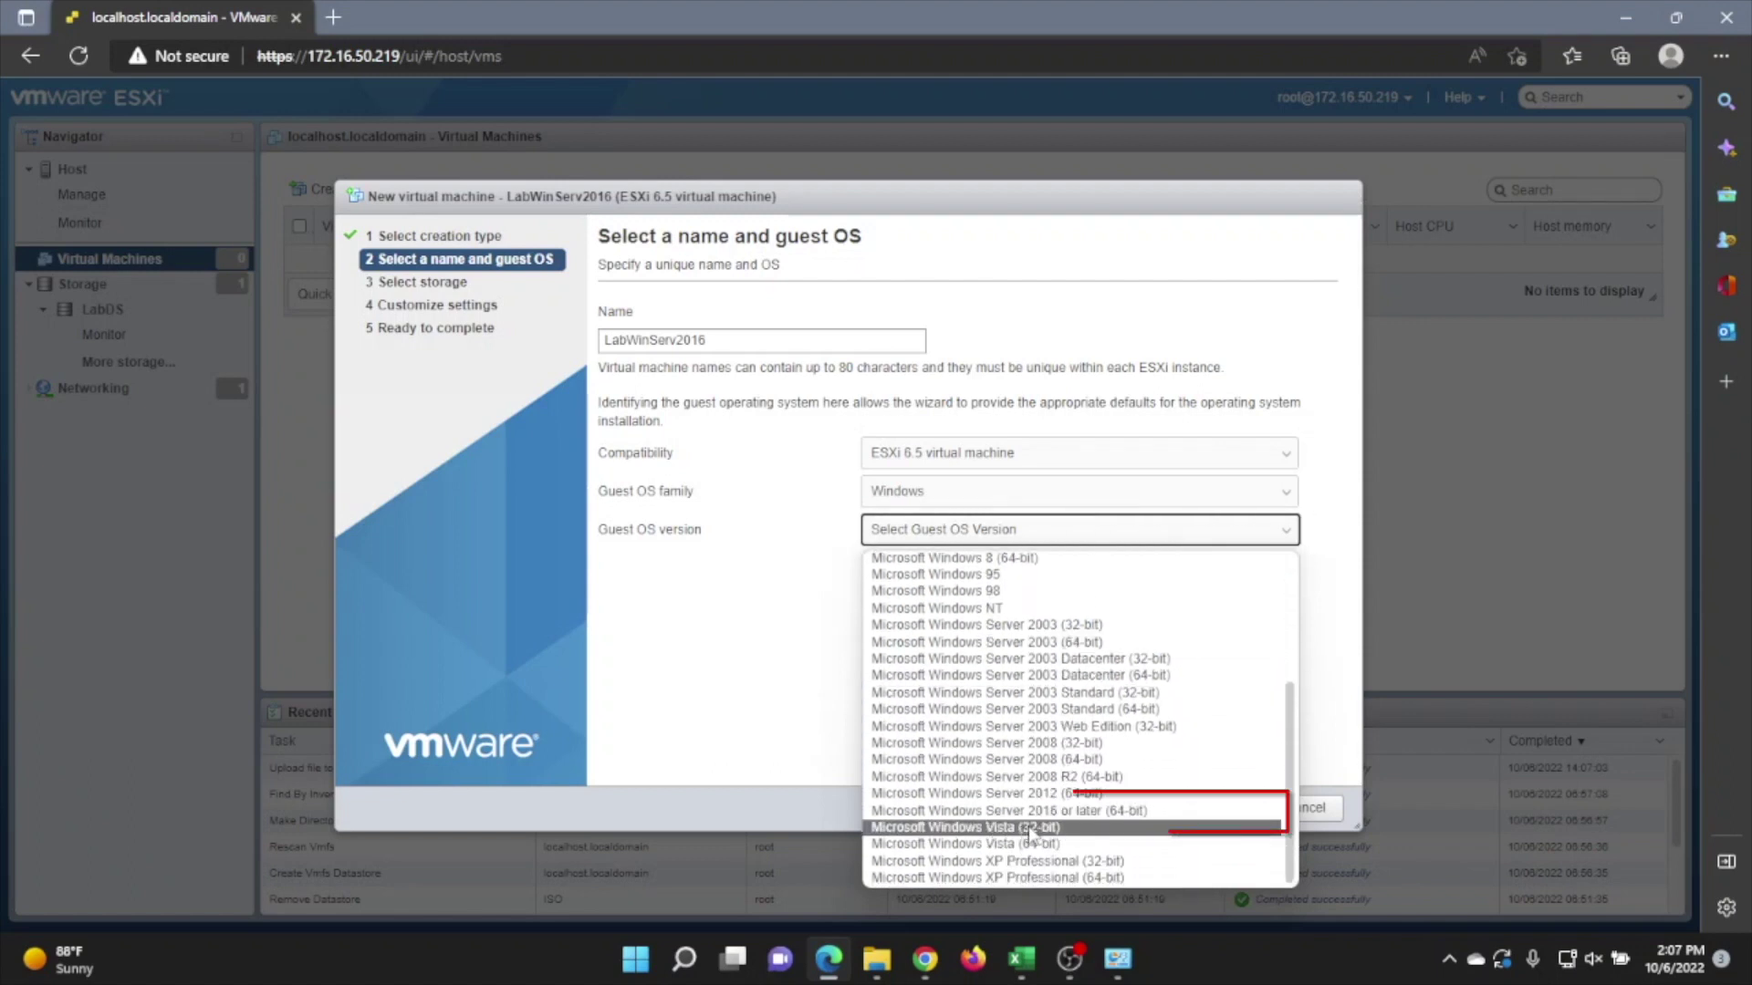
pyautogui.click(1078, 811)
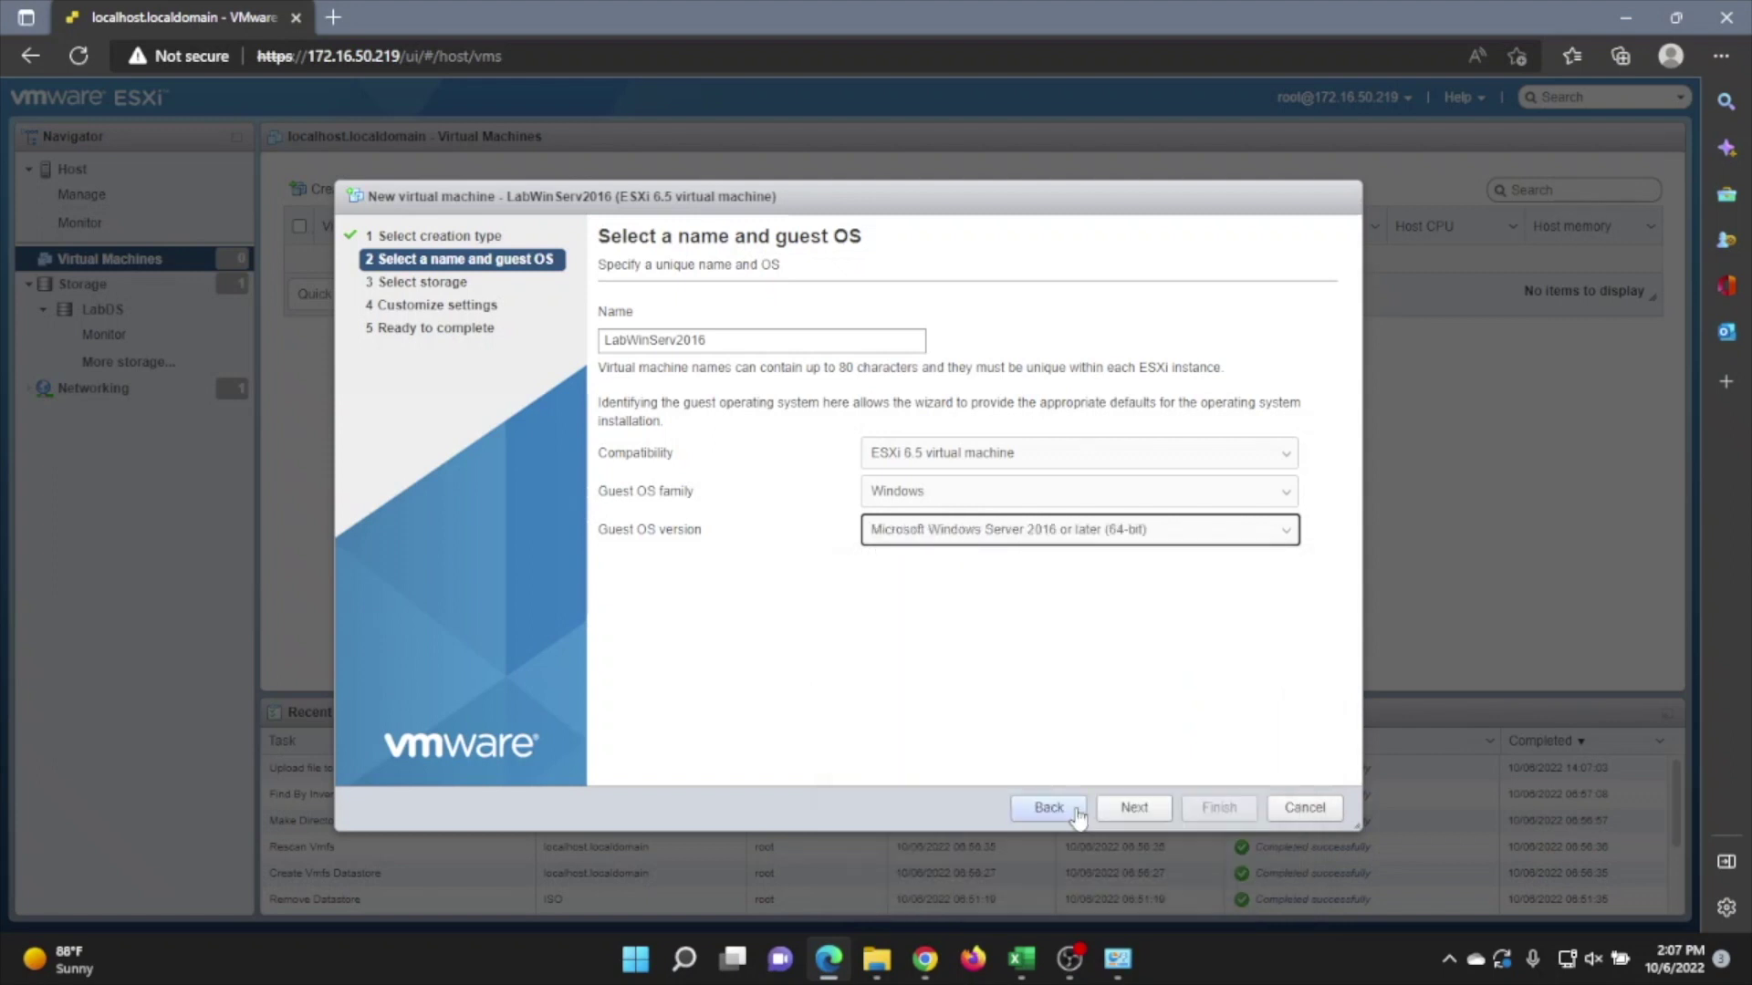
pyautogui.click(1146, 811)
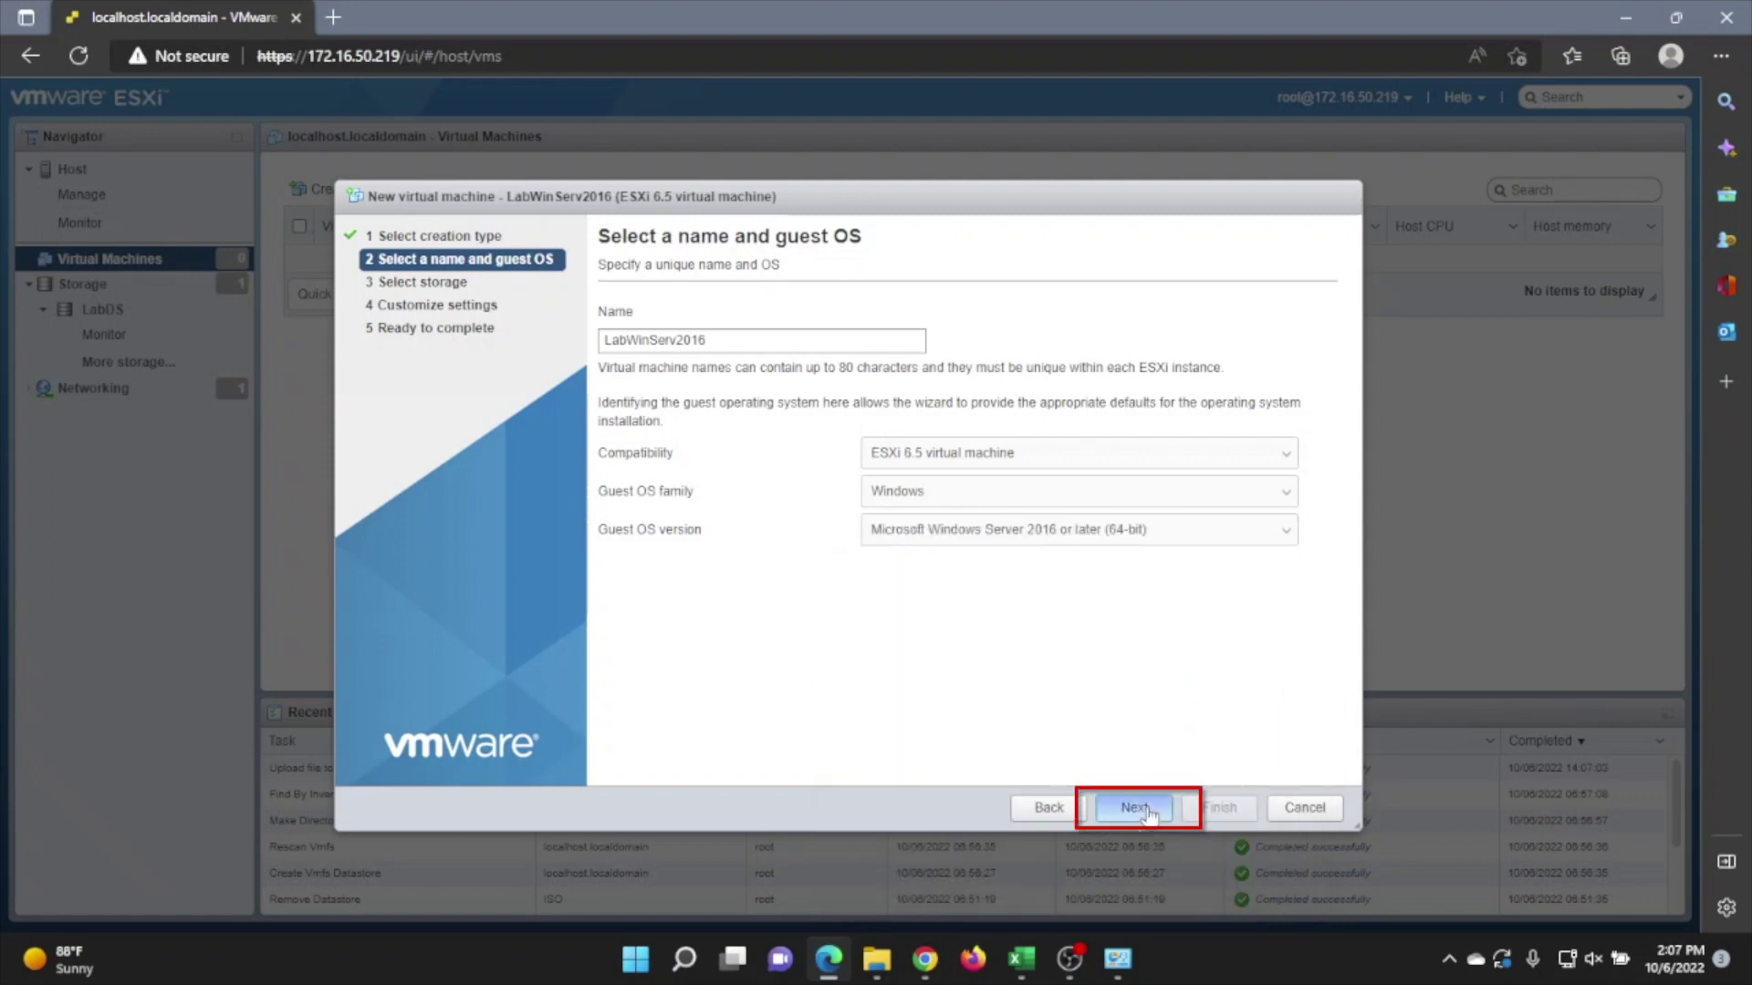
# Store the VM on LabDS and review the hardware settings.
pyautogui.click(1134, 807)
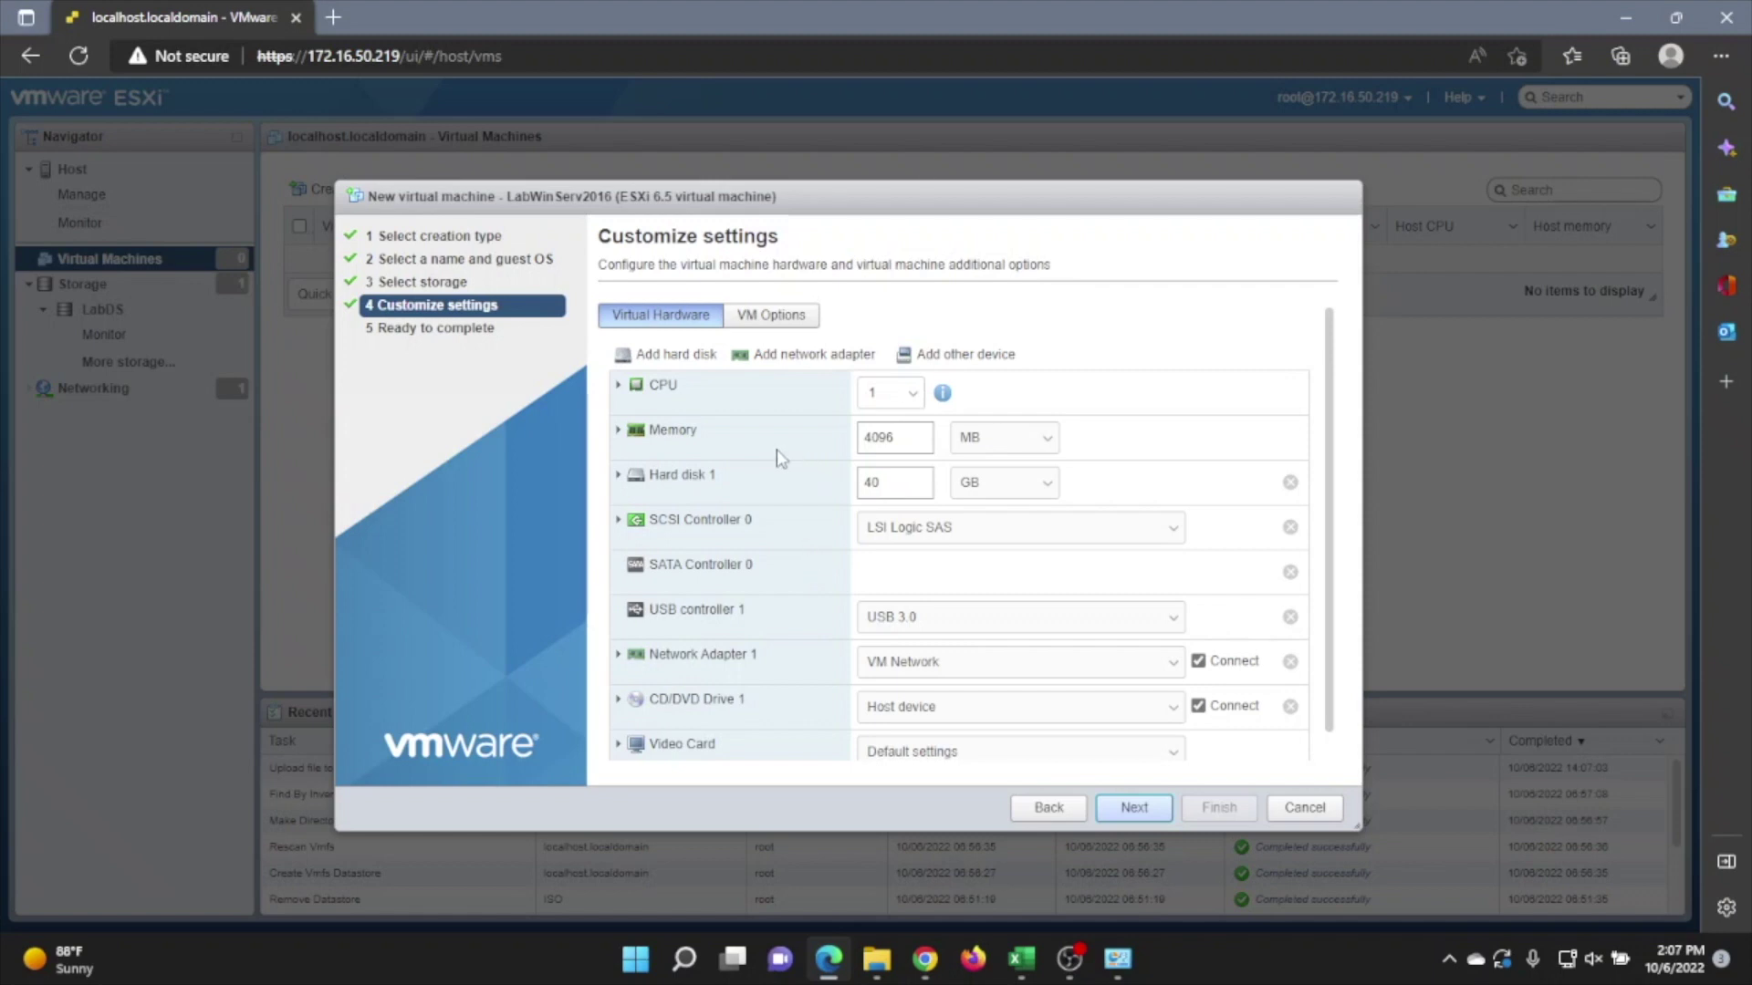
pyautogui.scroll(-1, 776, 449)
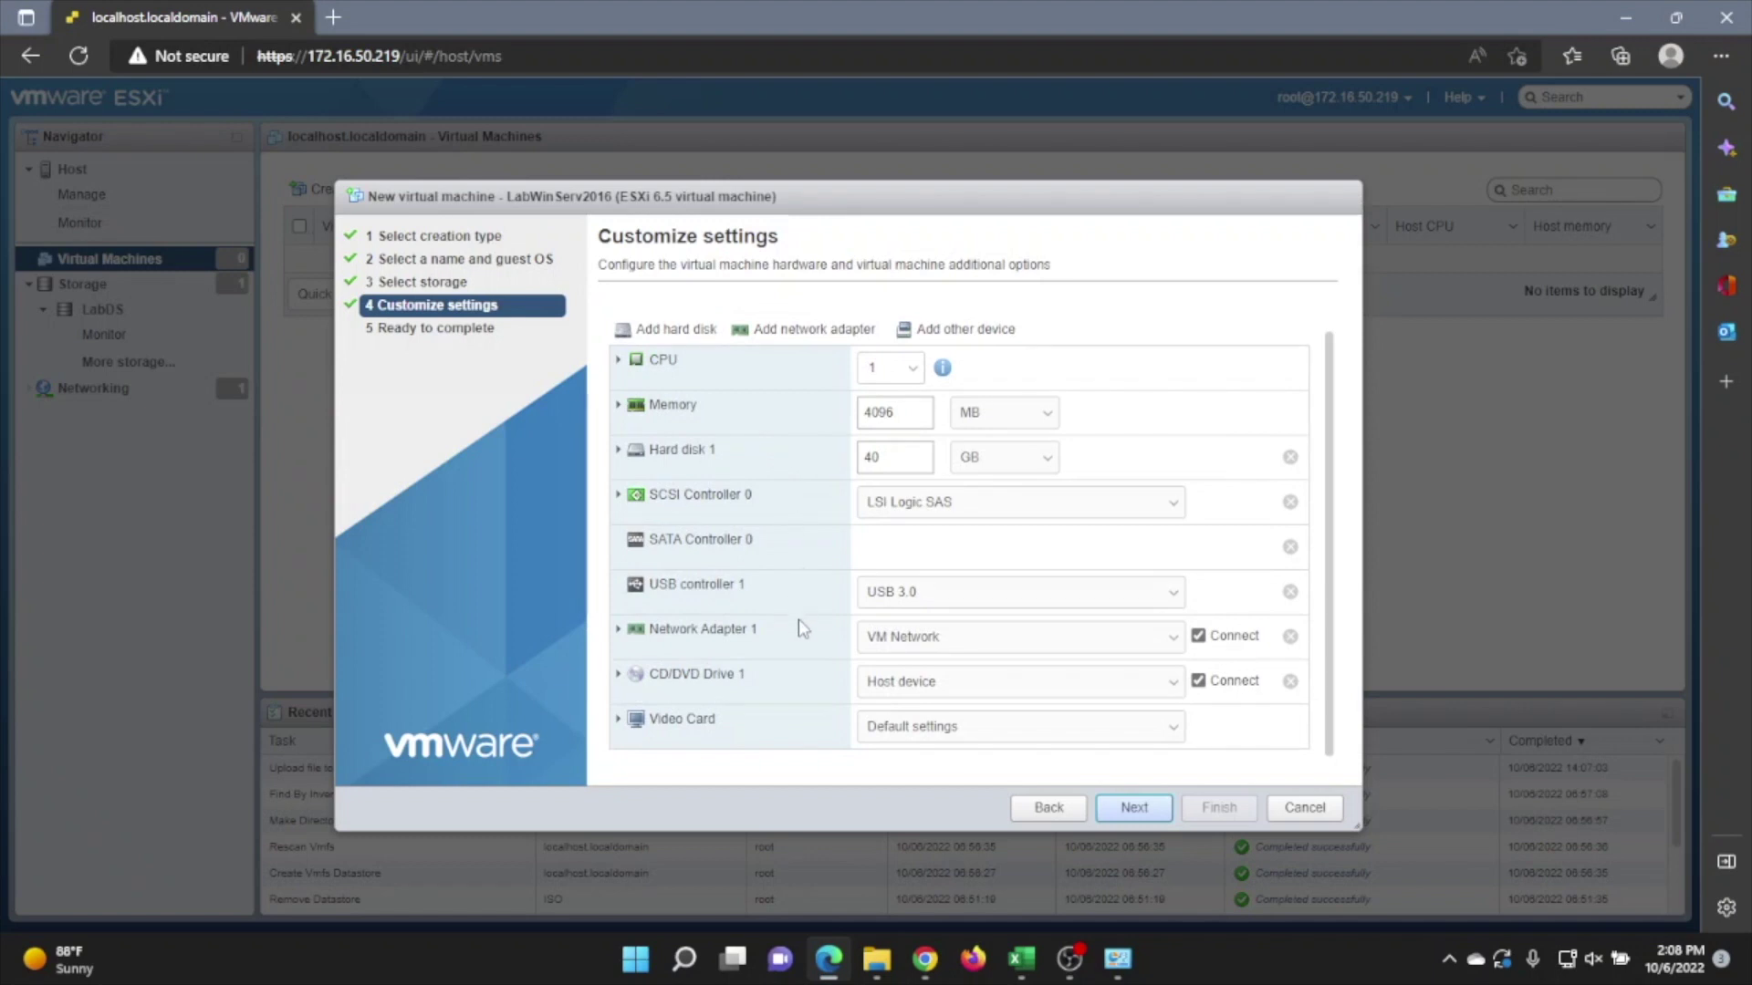
pyautogui.scroll(1, 798, 629)
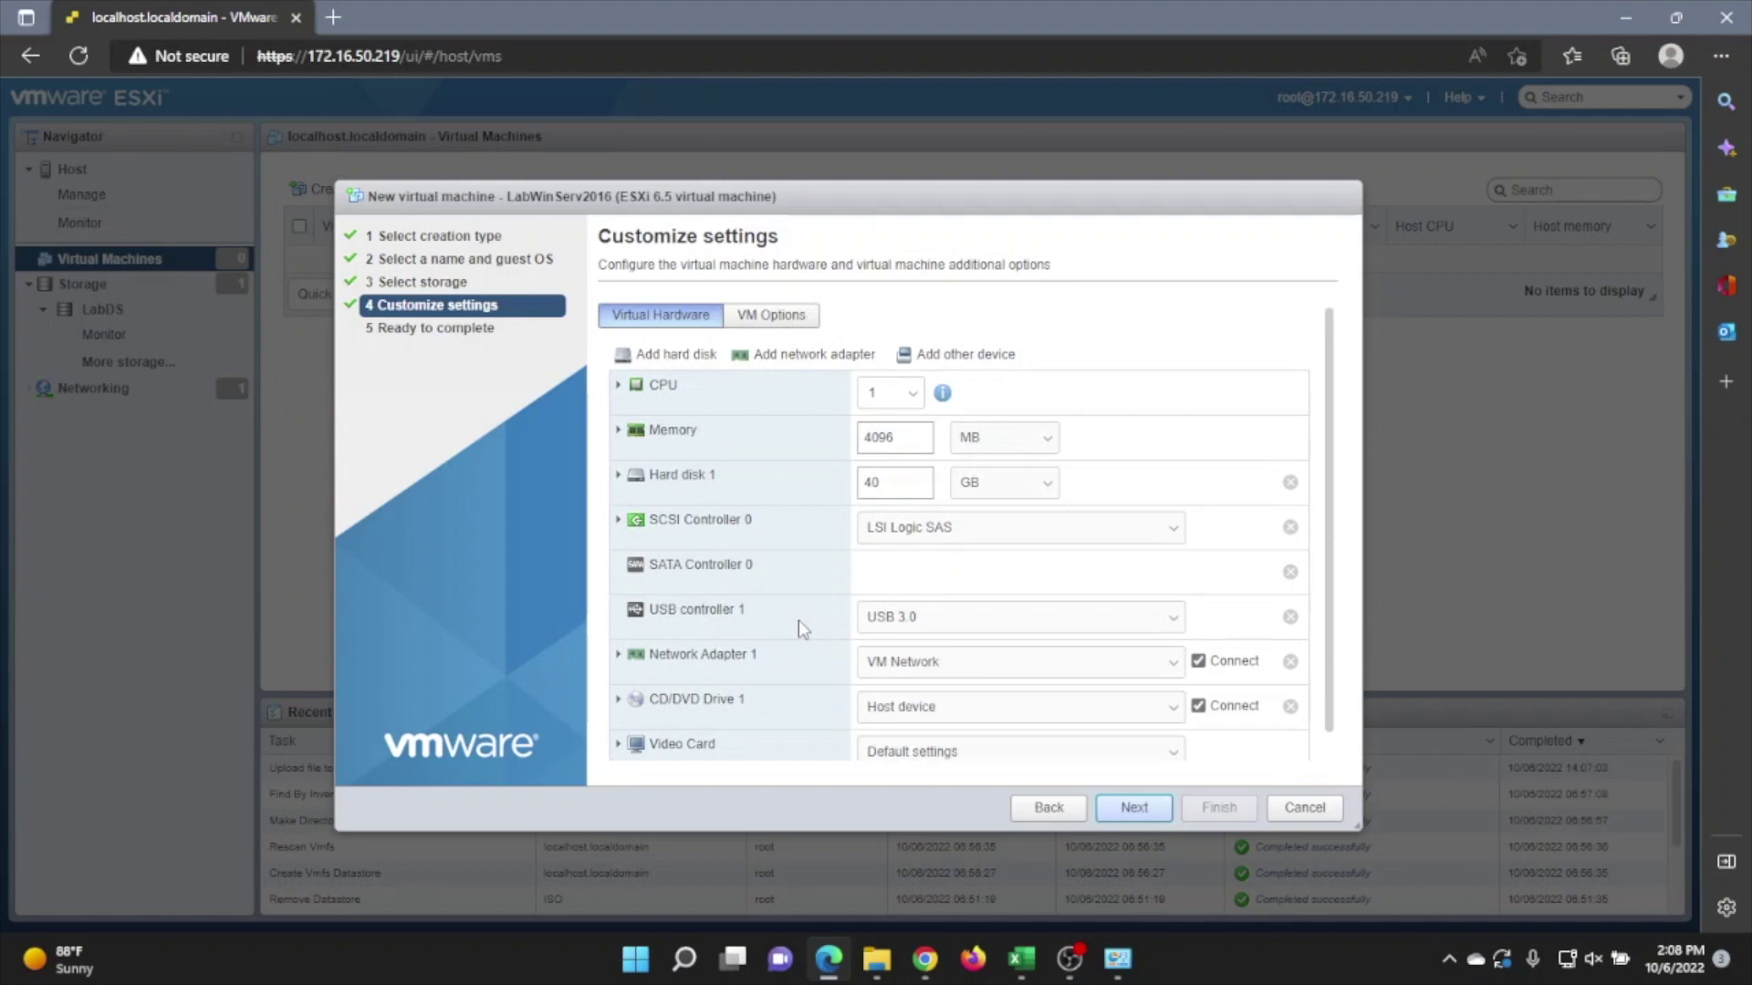
pyautogui.scroll(-1, 798, 621)
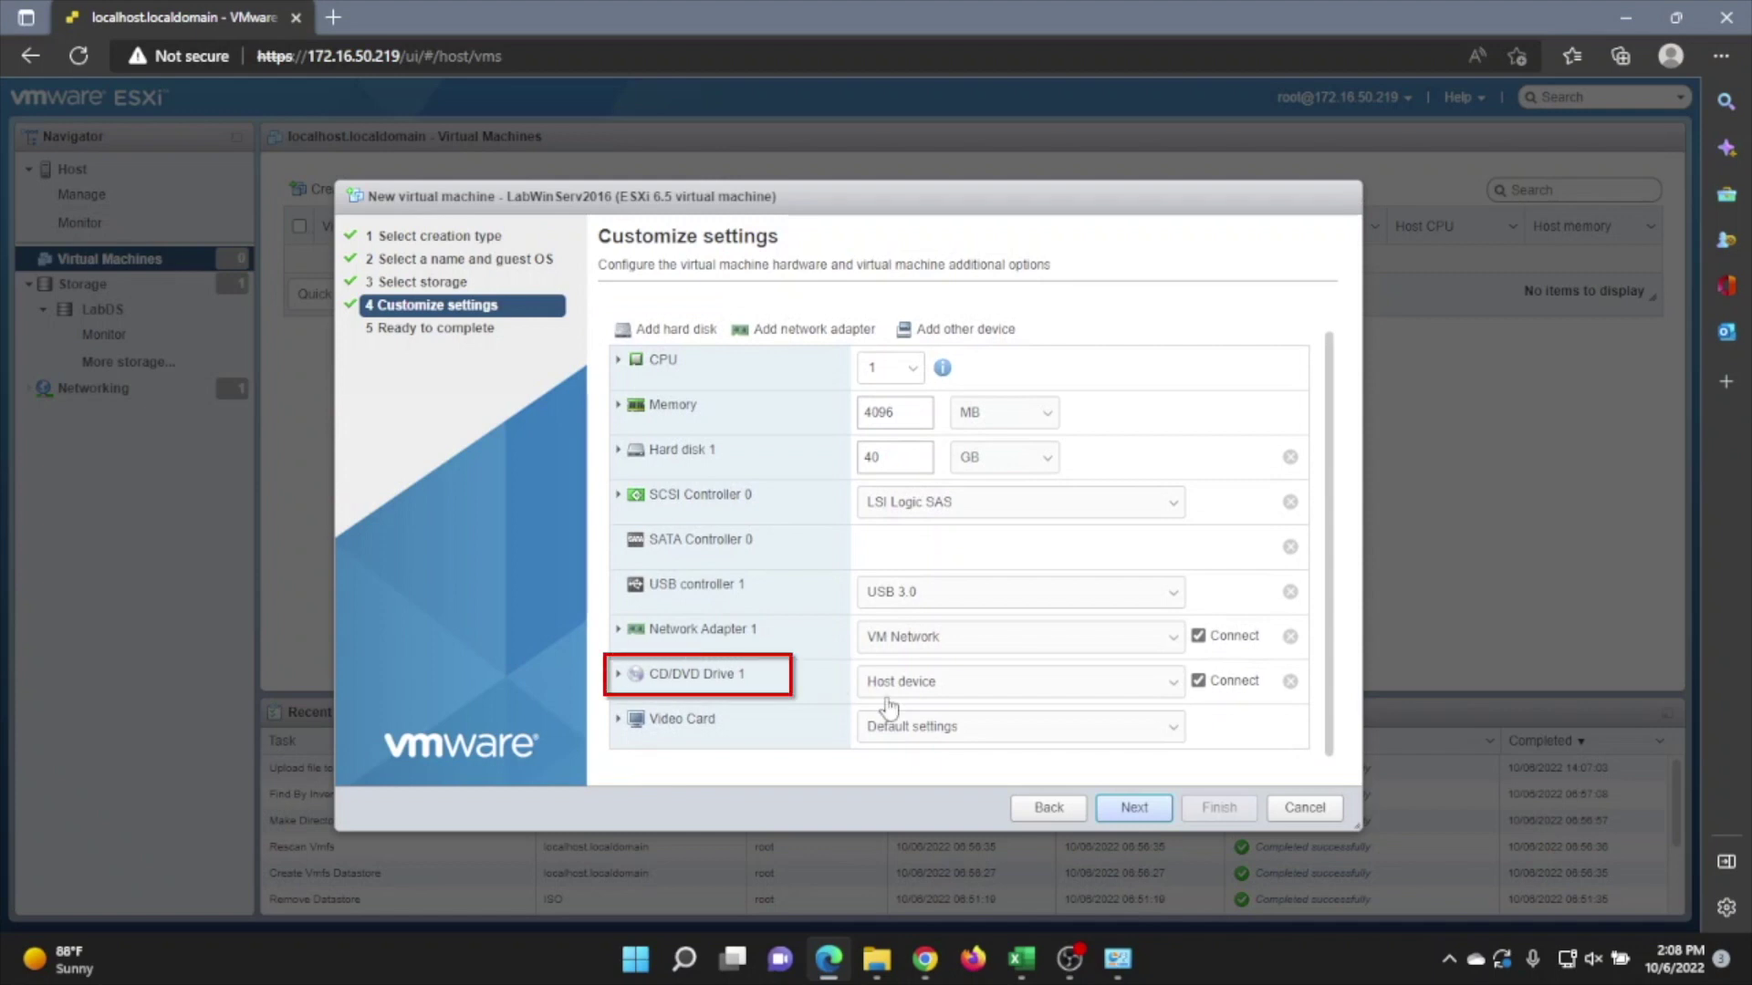
# Set CD/DVD Drive 1 to the Windows Server 2016 ISO file in LabDS/ISOs.
pyautogui.click(963, 684)
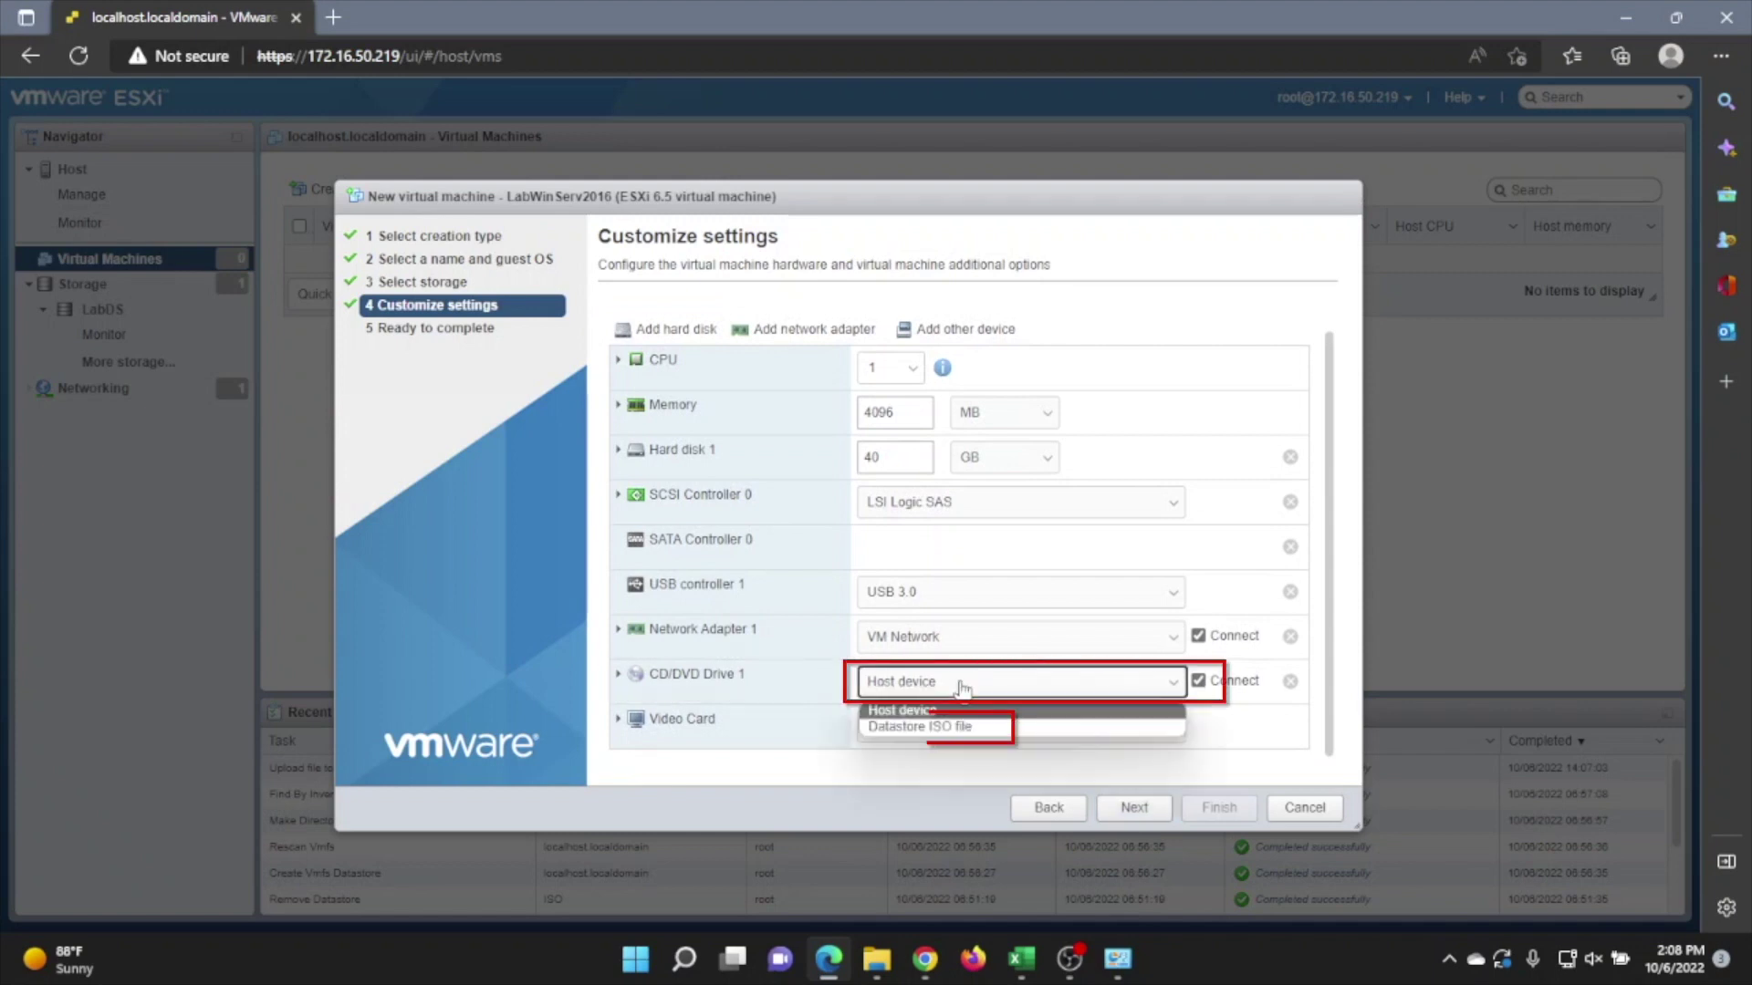
pyautogui.click(931, 727)
pyautogui.click(698, 343)
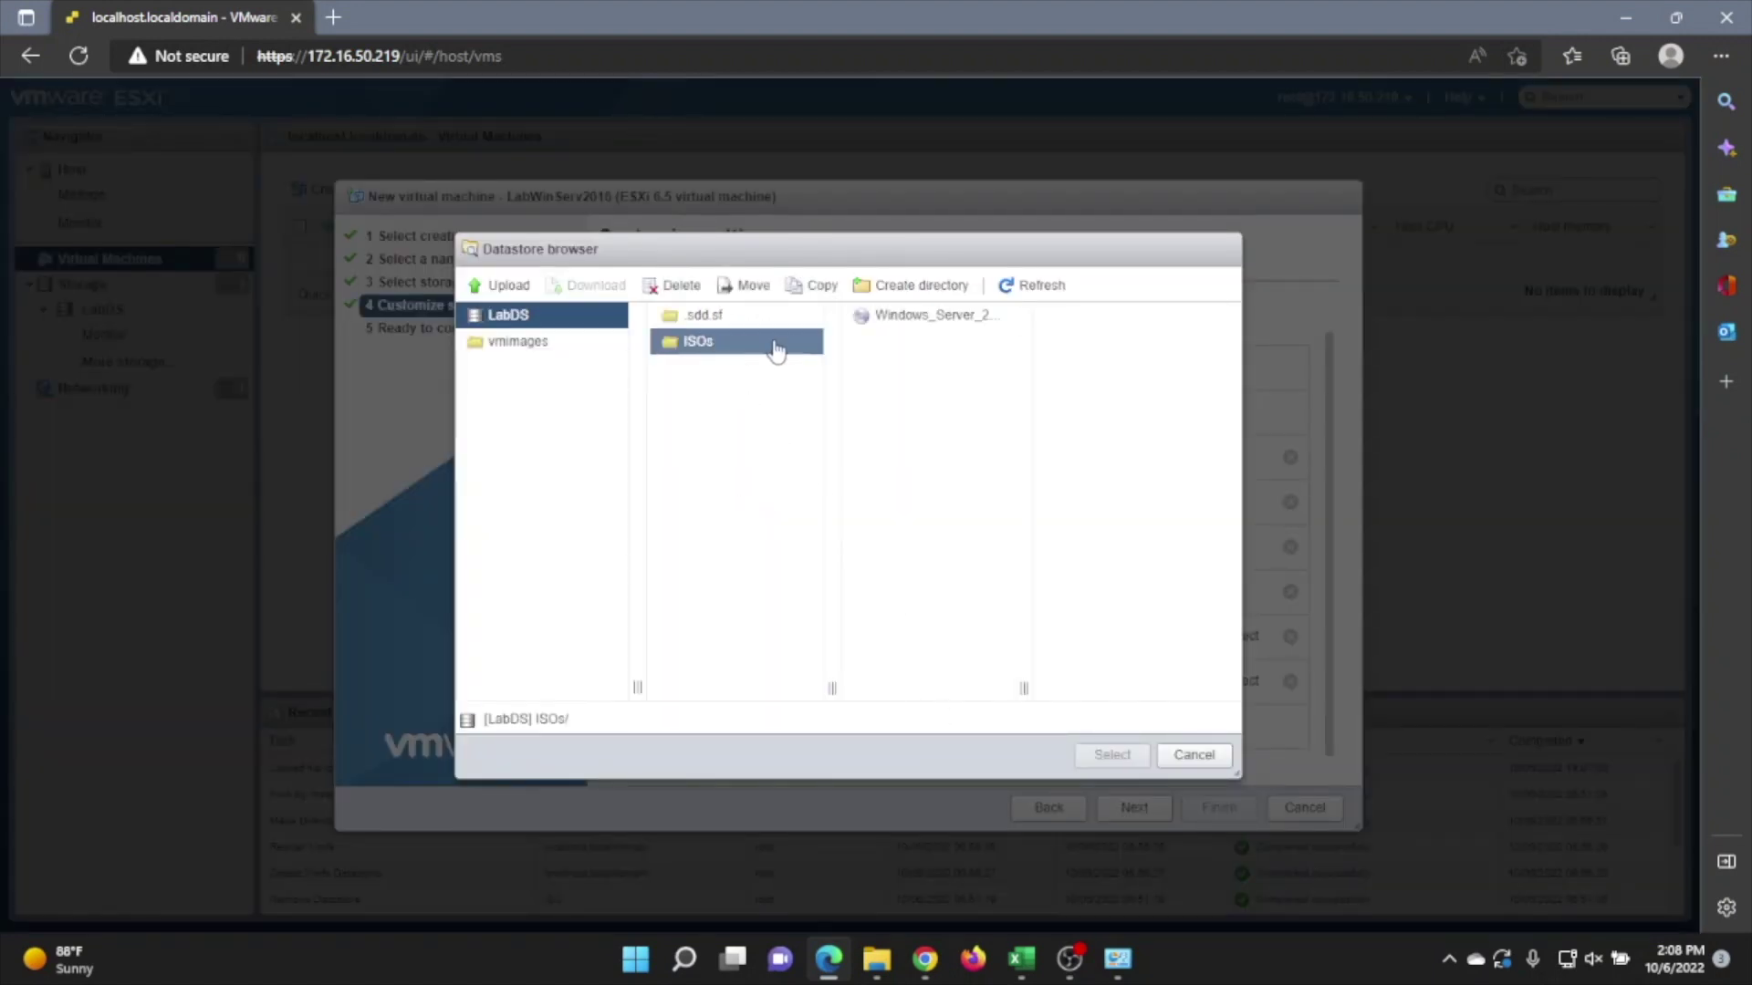
pyautogui.click(956, 330)
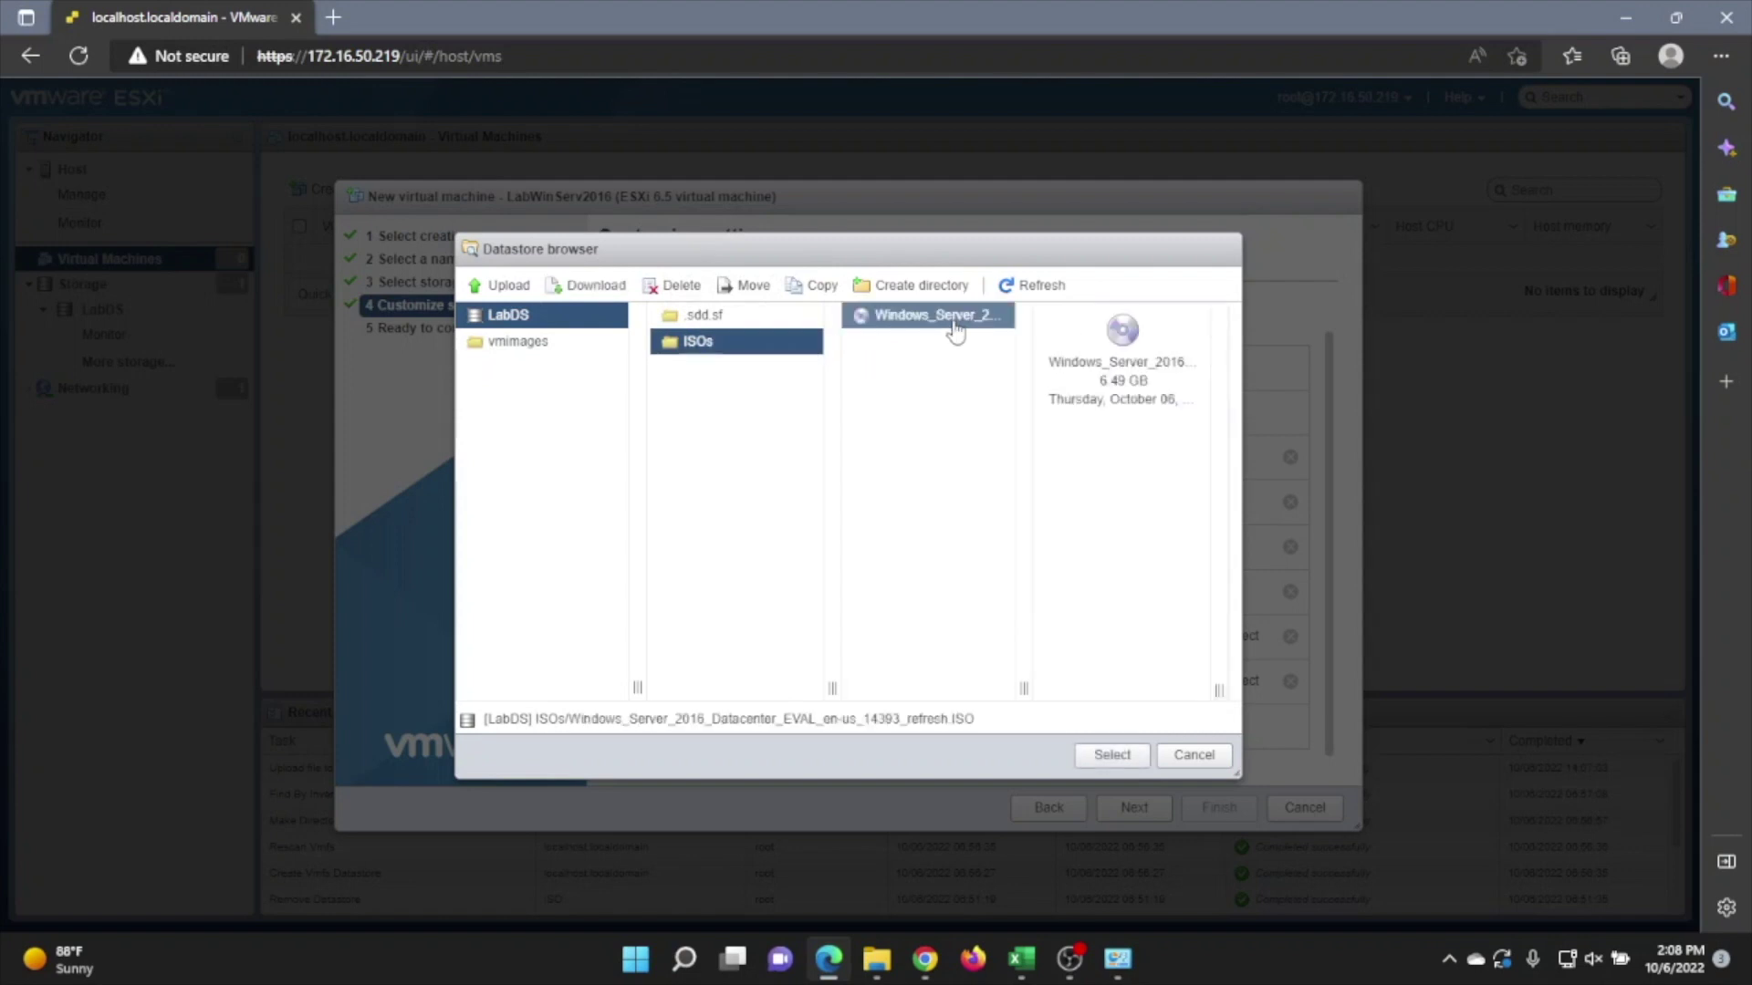
pyautogui.click(1112, 755)
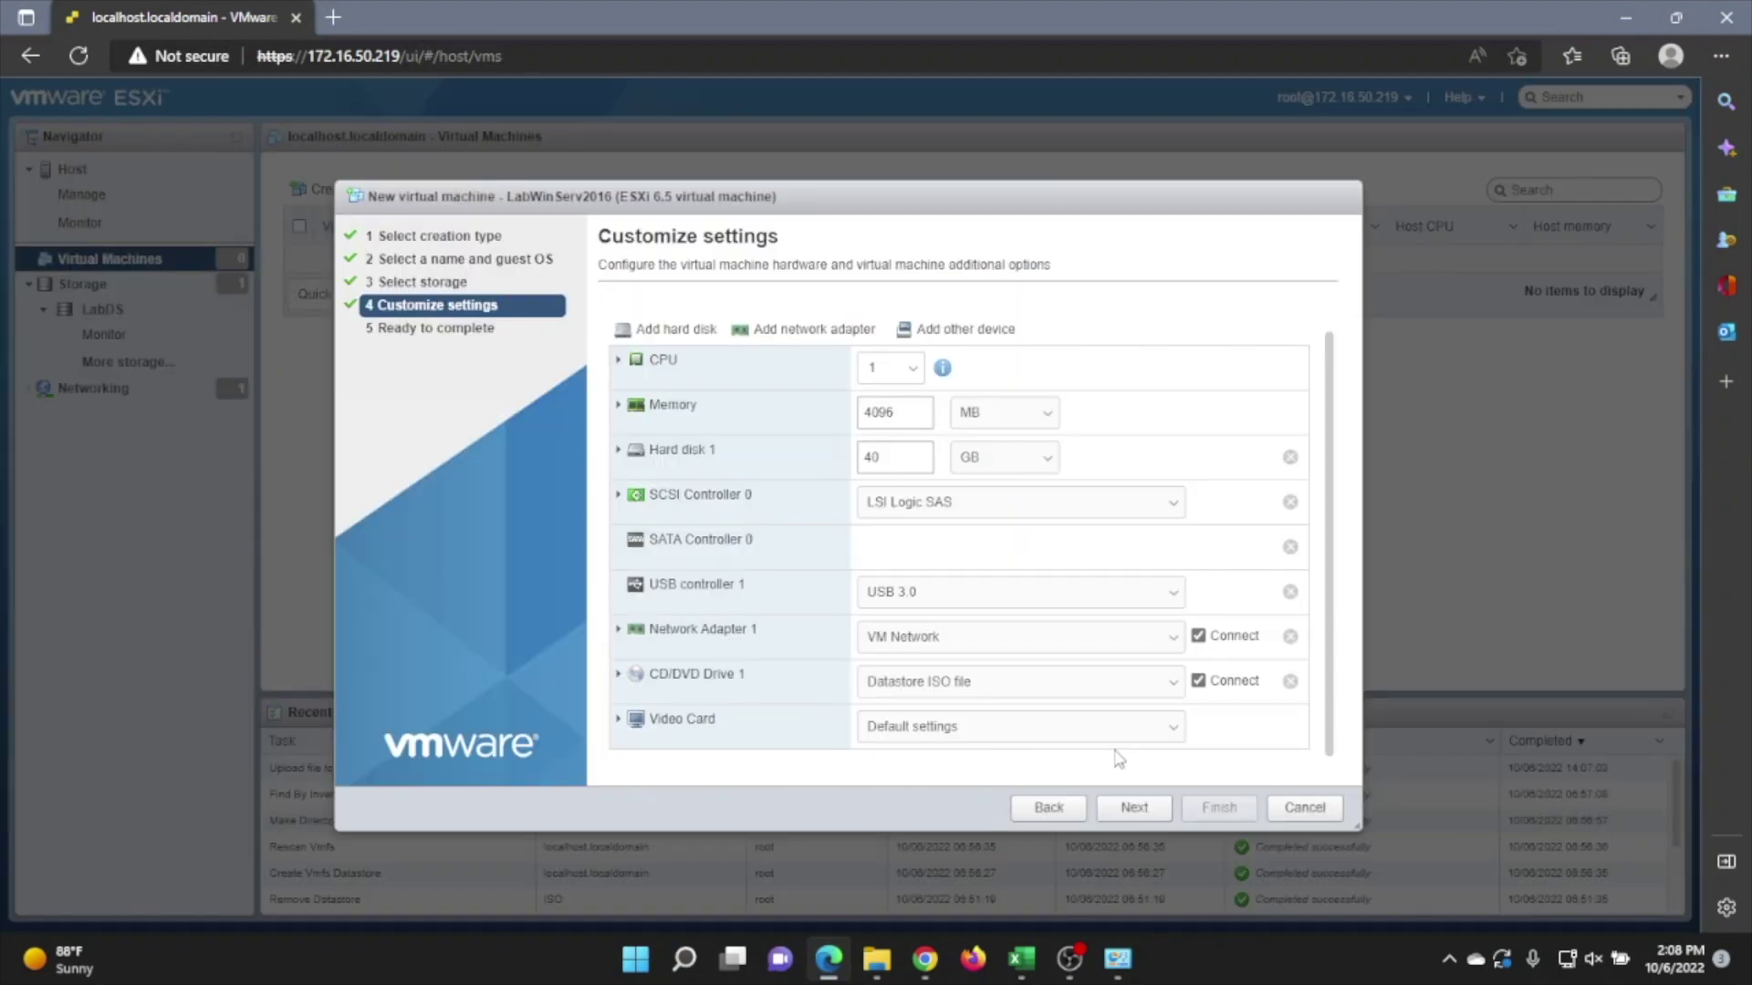
pyautogui.click(1133, 807)
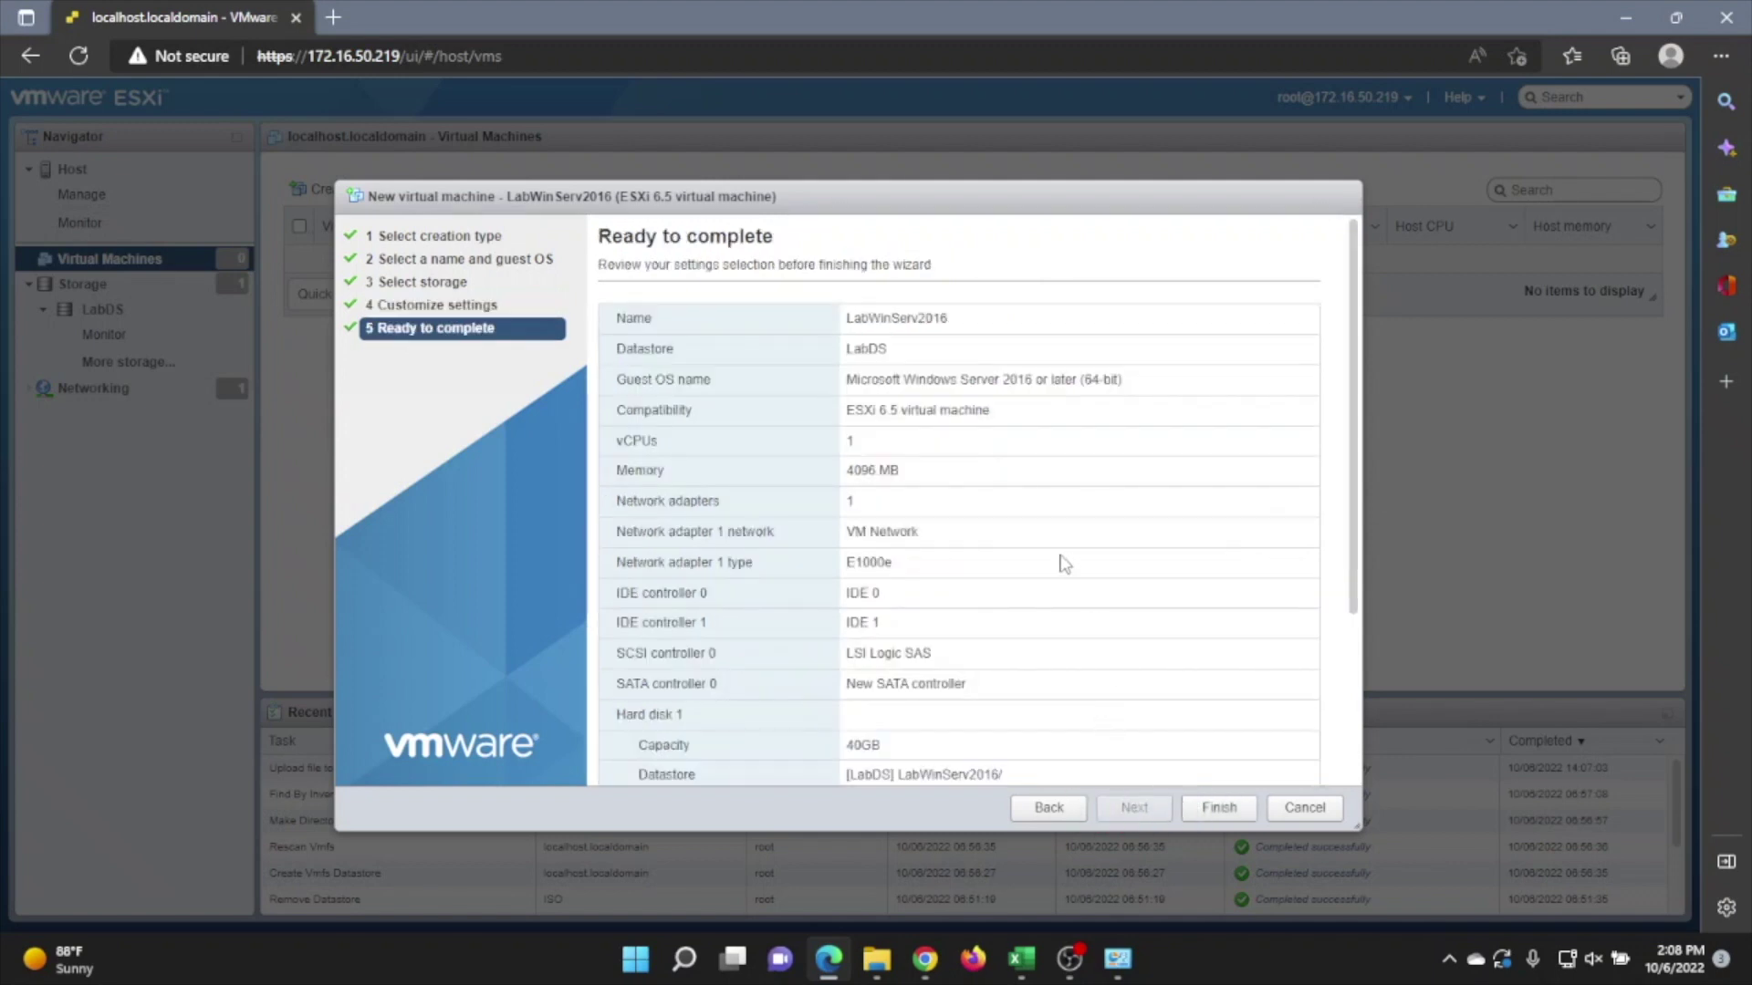
# Review the Ready to complete summary and finish creating LabWinServ2016.
pyautogui.scroll(-5, 1061, 563)
pyautogui.scroll(5, 1061, 561)
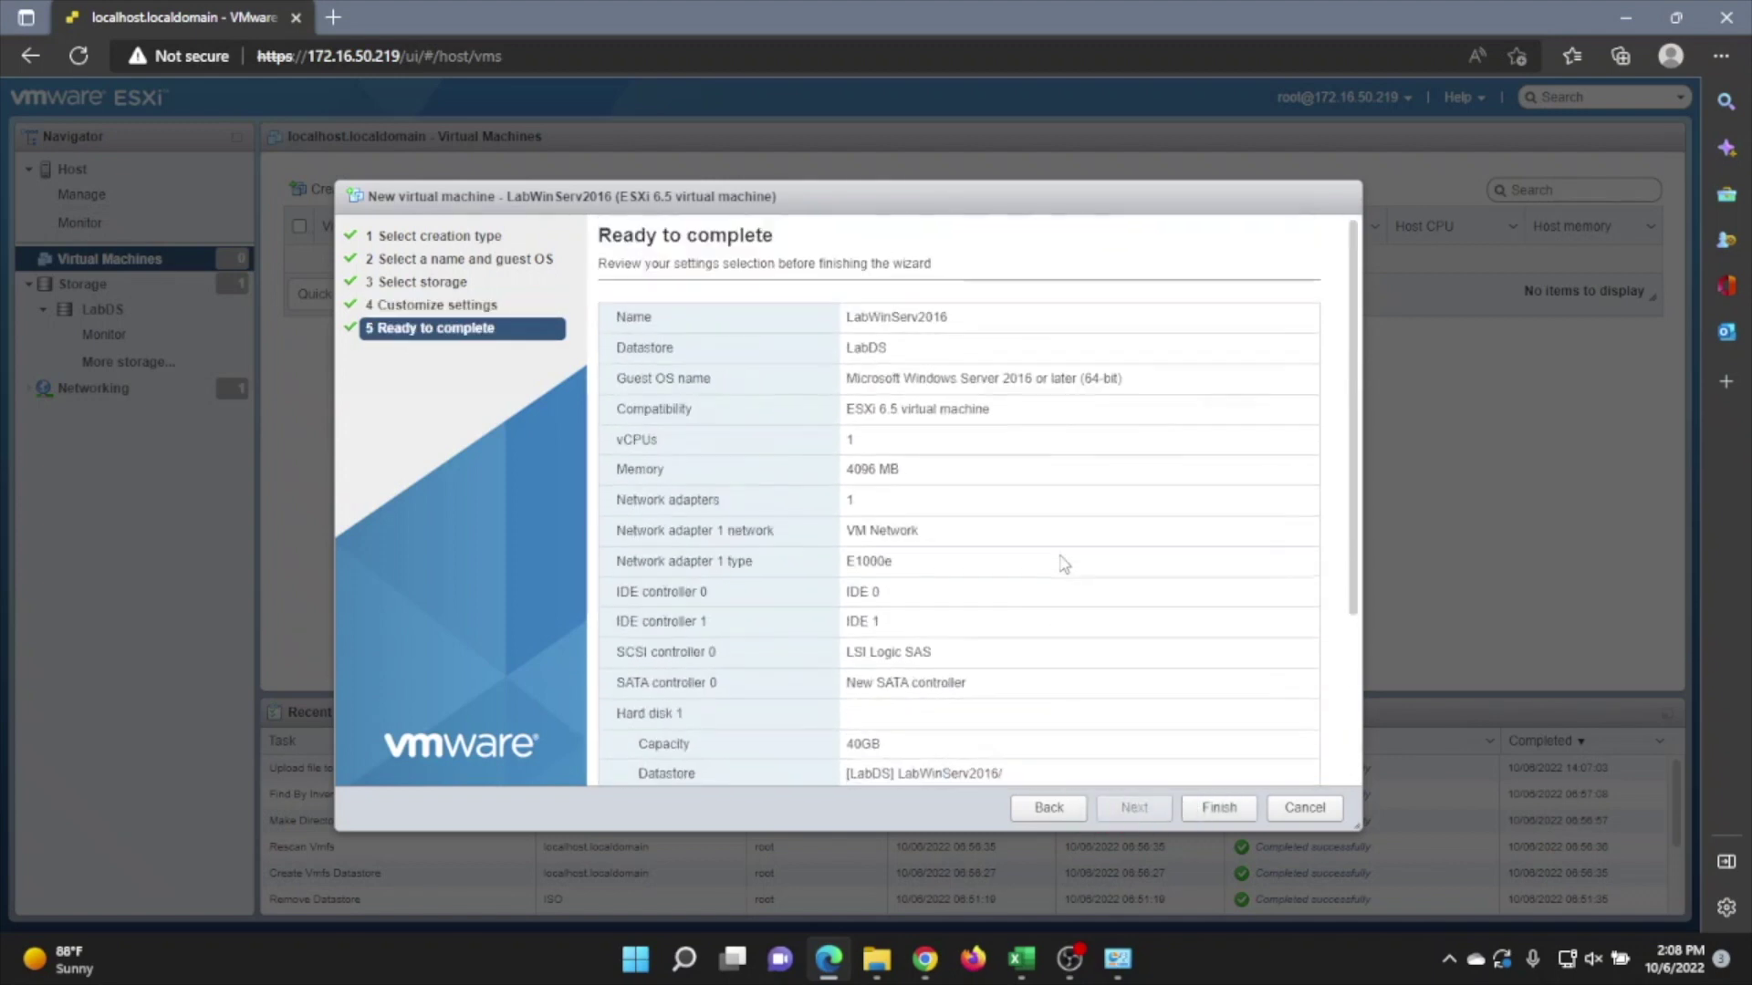
pyautogui.scroll(-5, 1059, 560)
pyautogui.click(1184, 808)
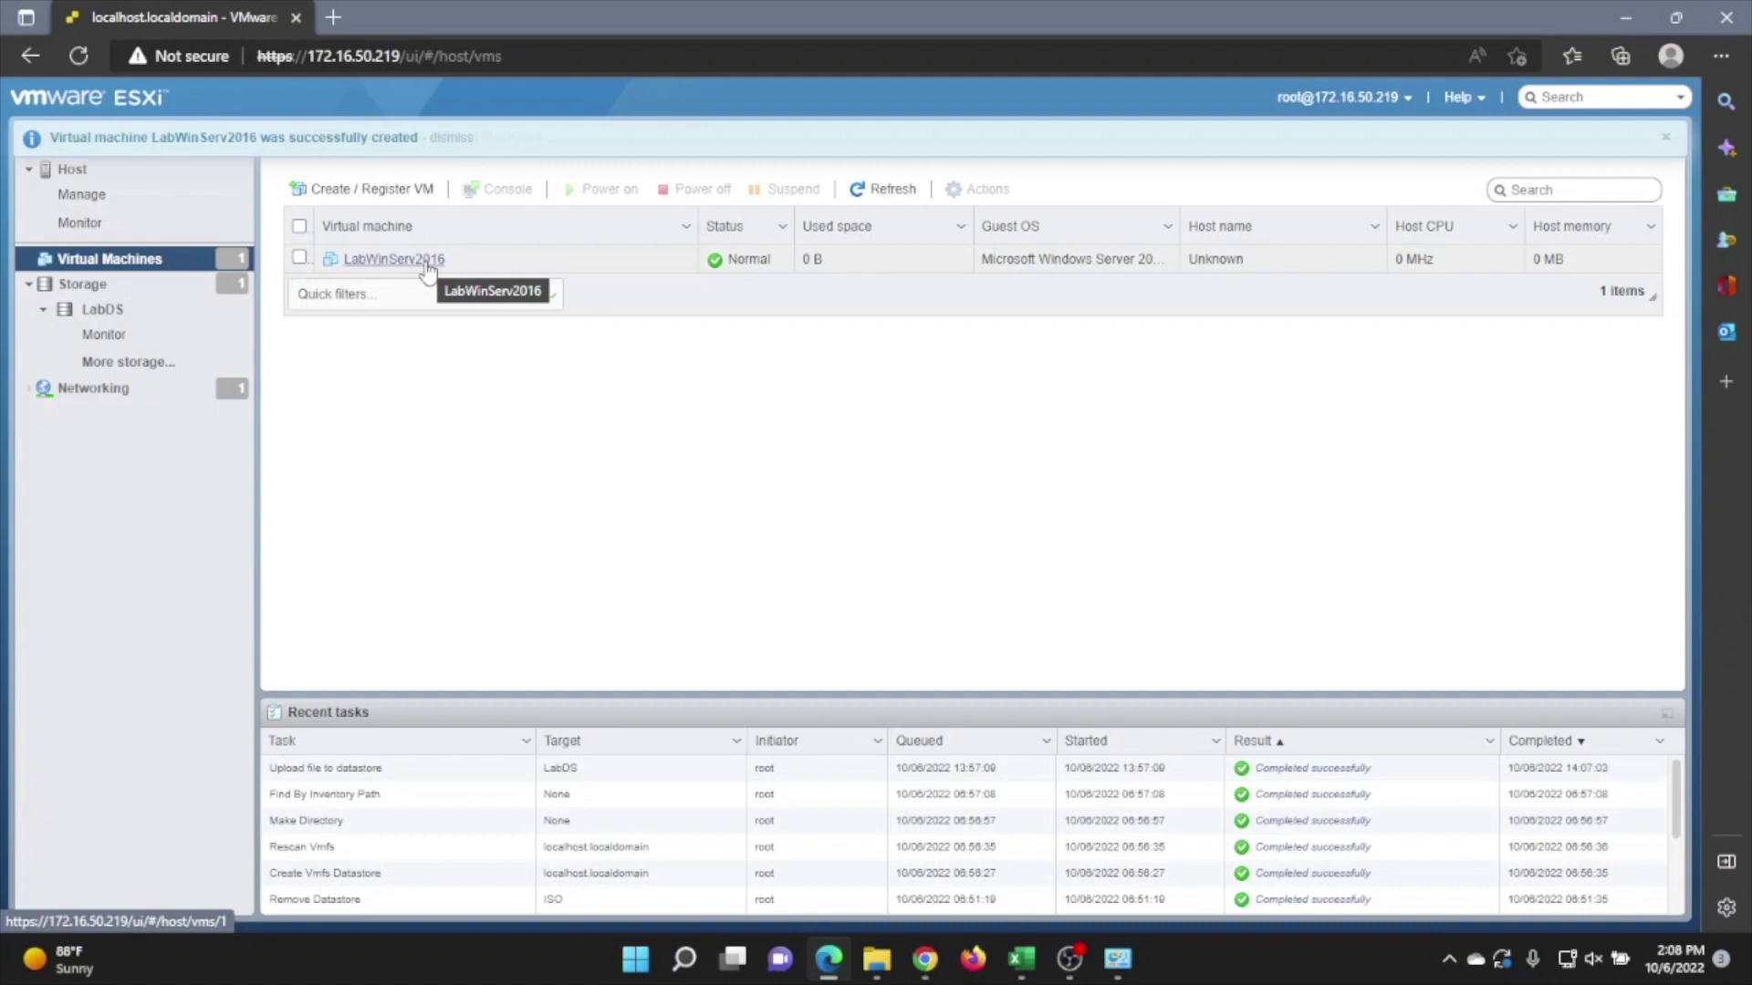
# Power on LabWinServ2016 and open its console in a new window.
pyautogui.click(426, 264)
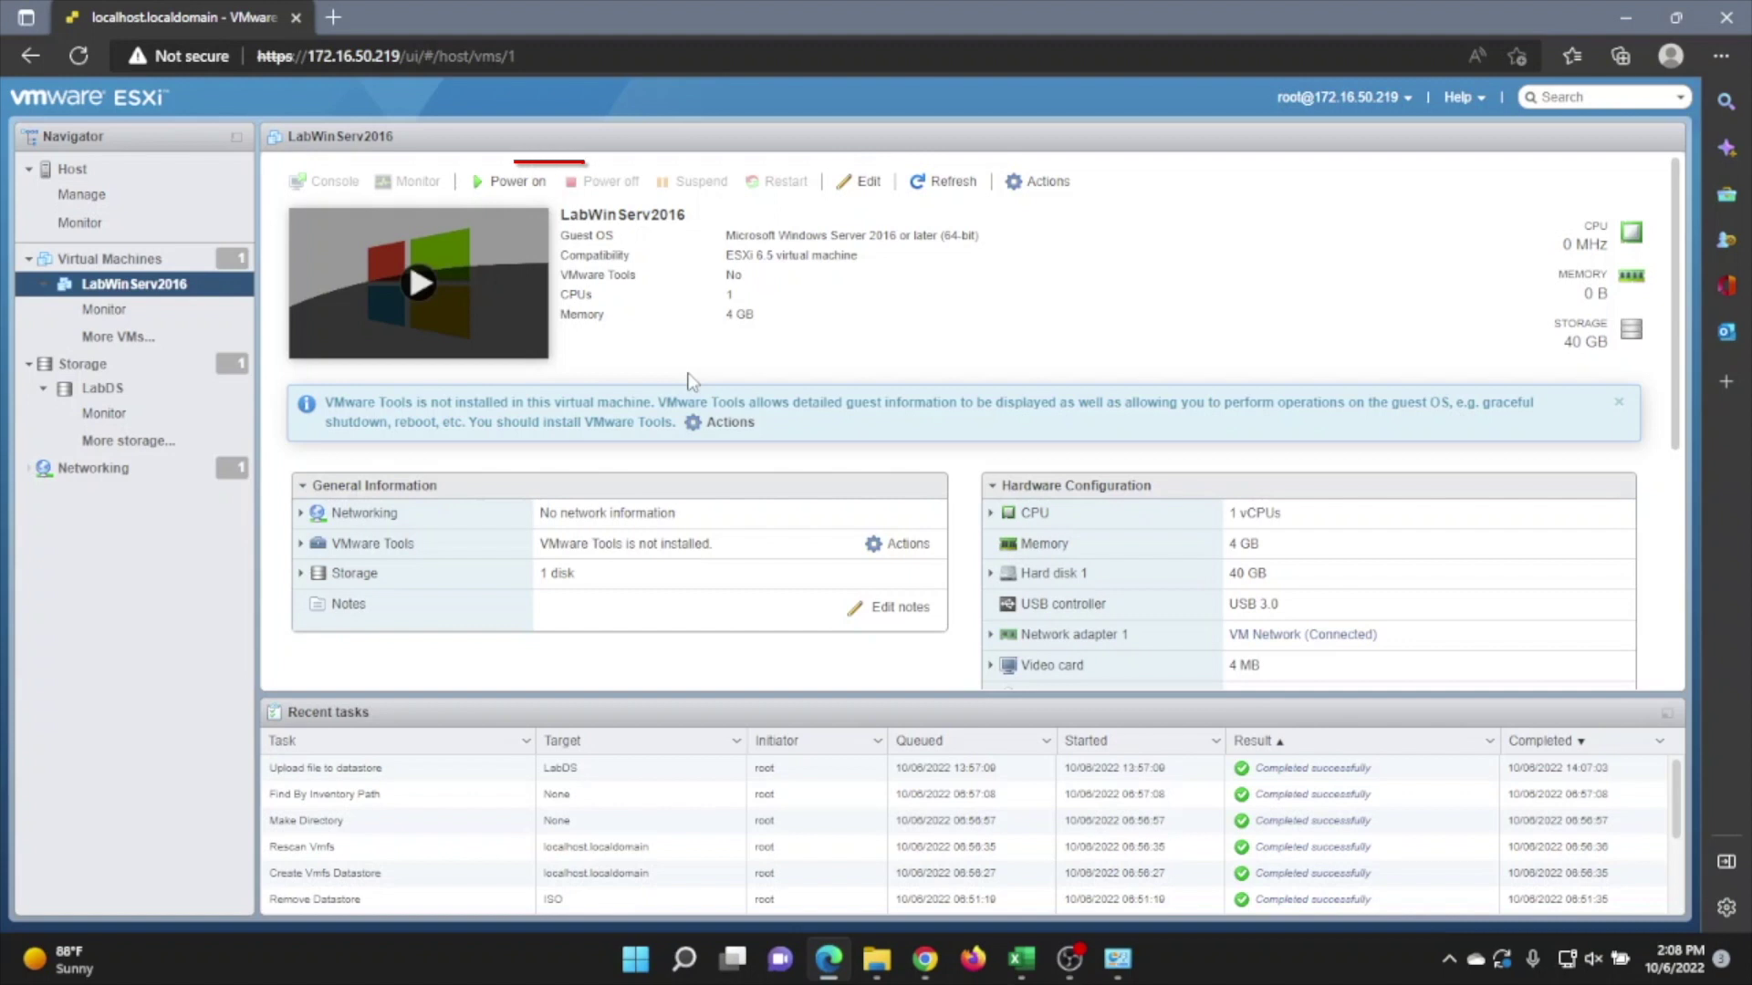
pyautogui.click(517, 182)
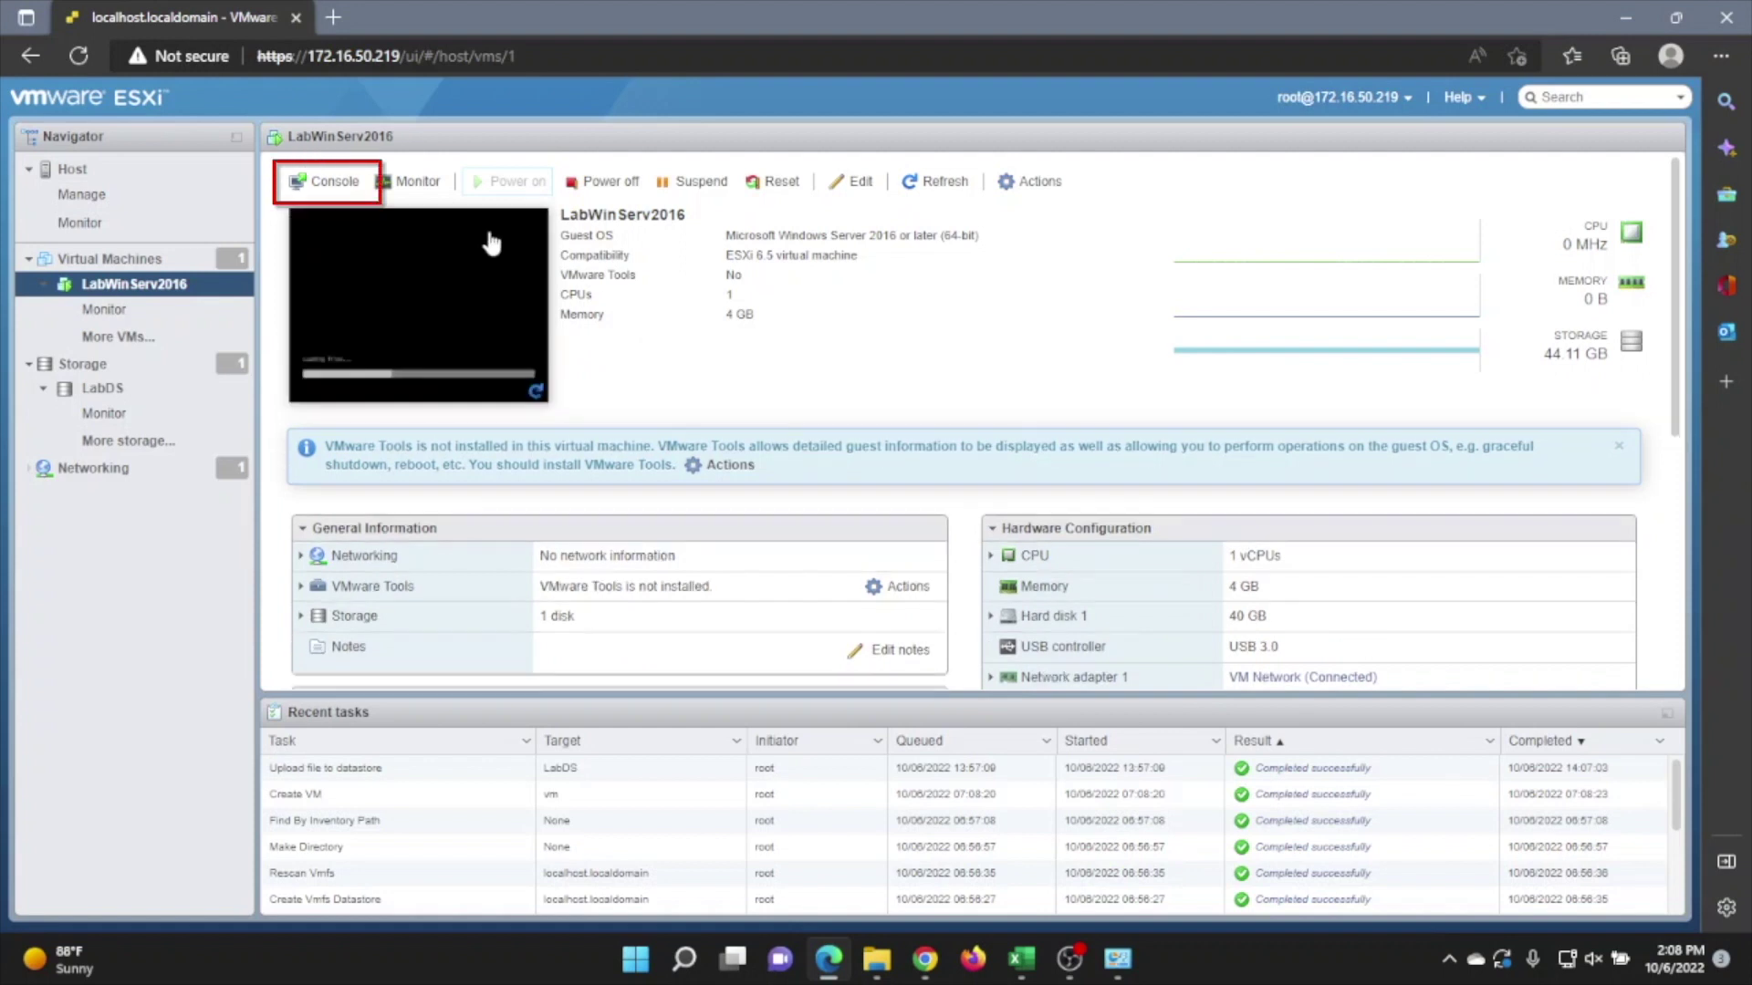
pyautogui.click(354, 187)
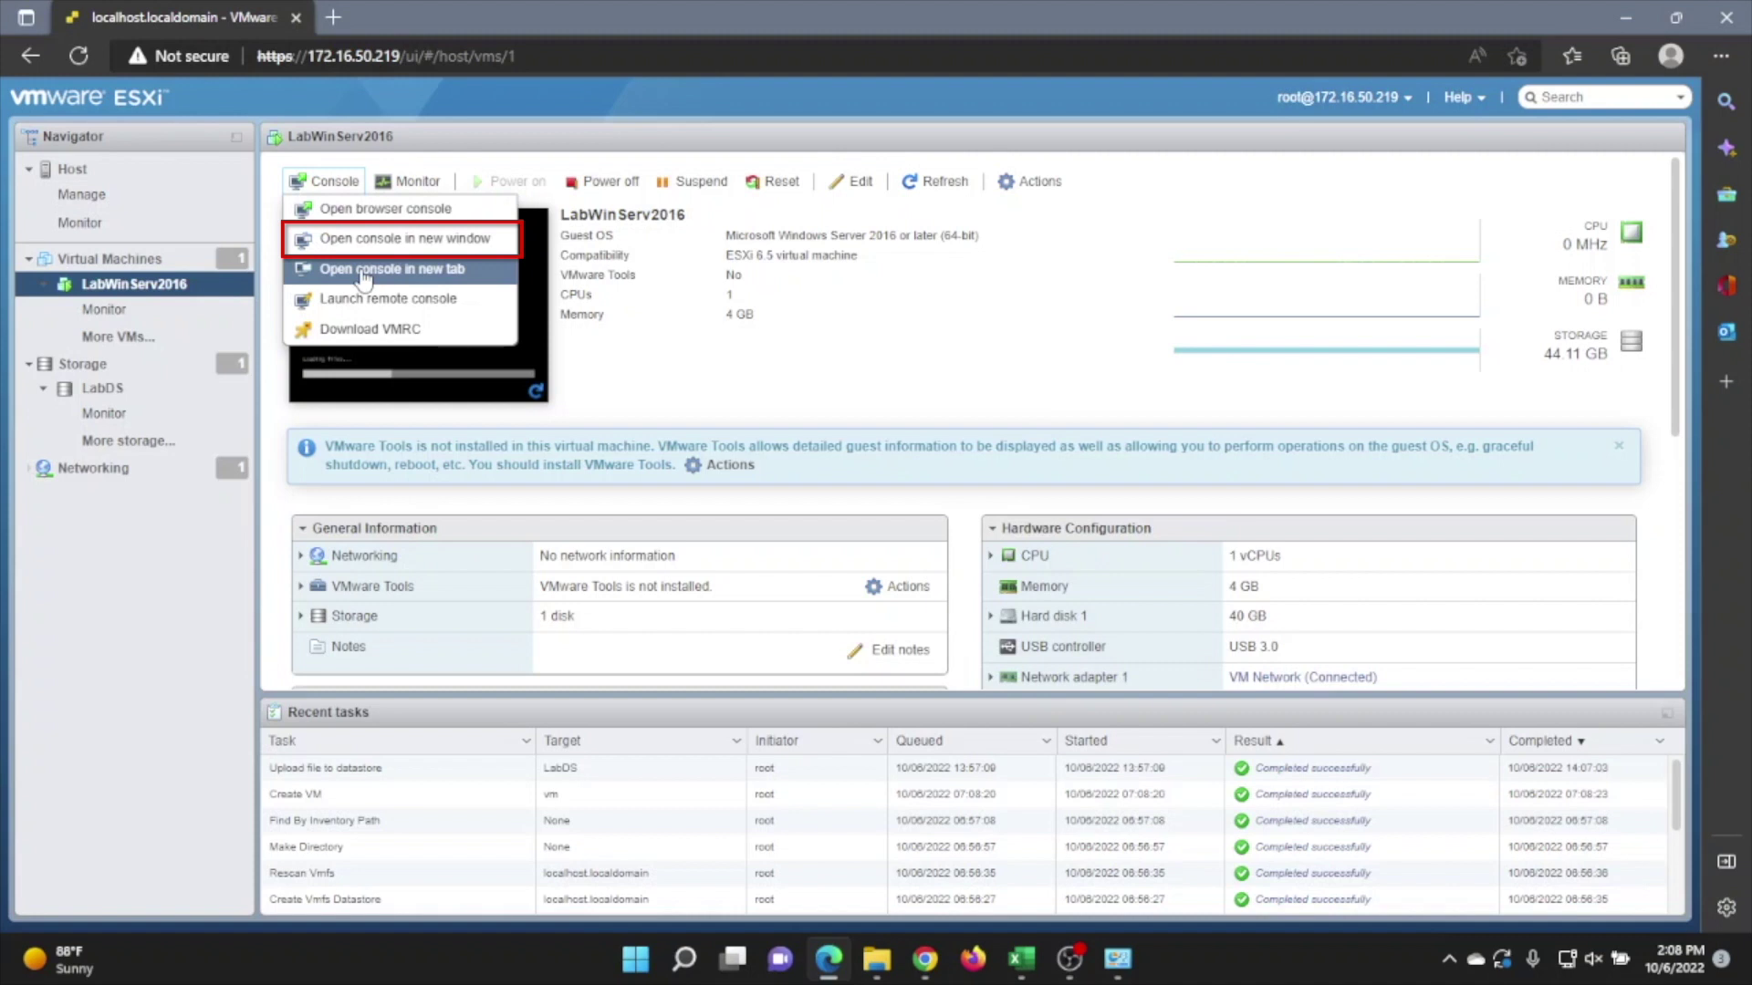
pyautogui.click(395, 240)
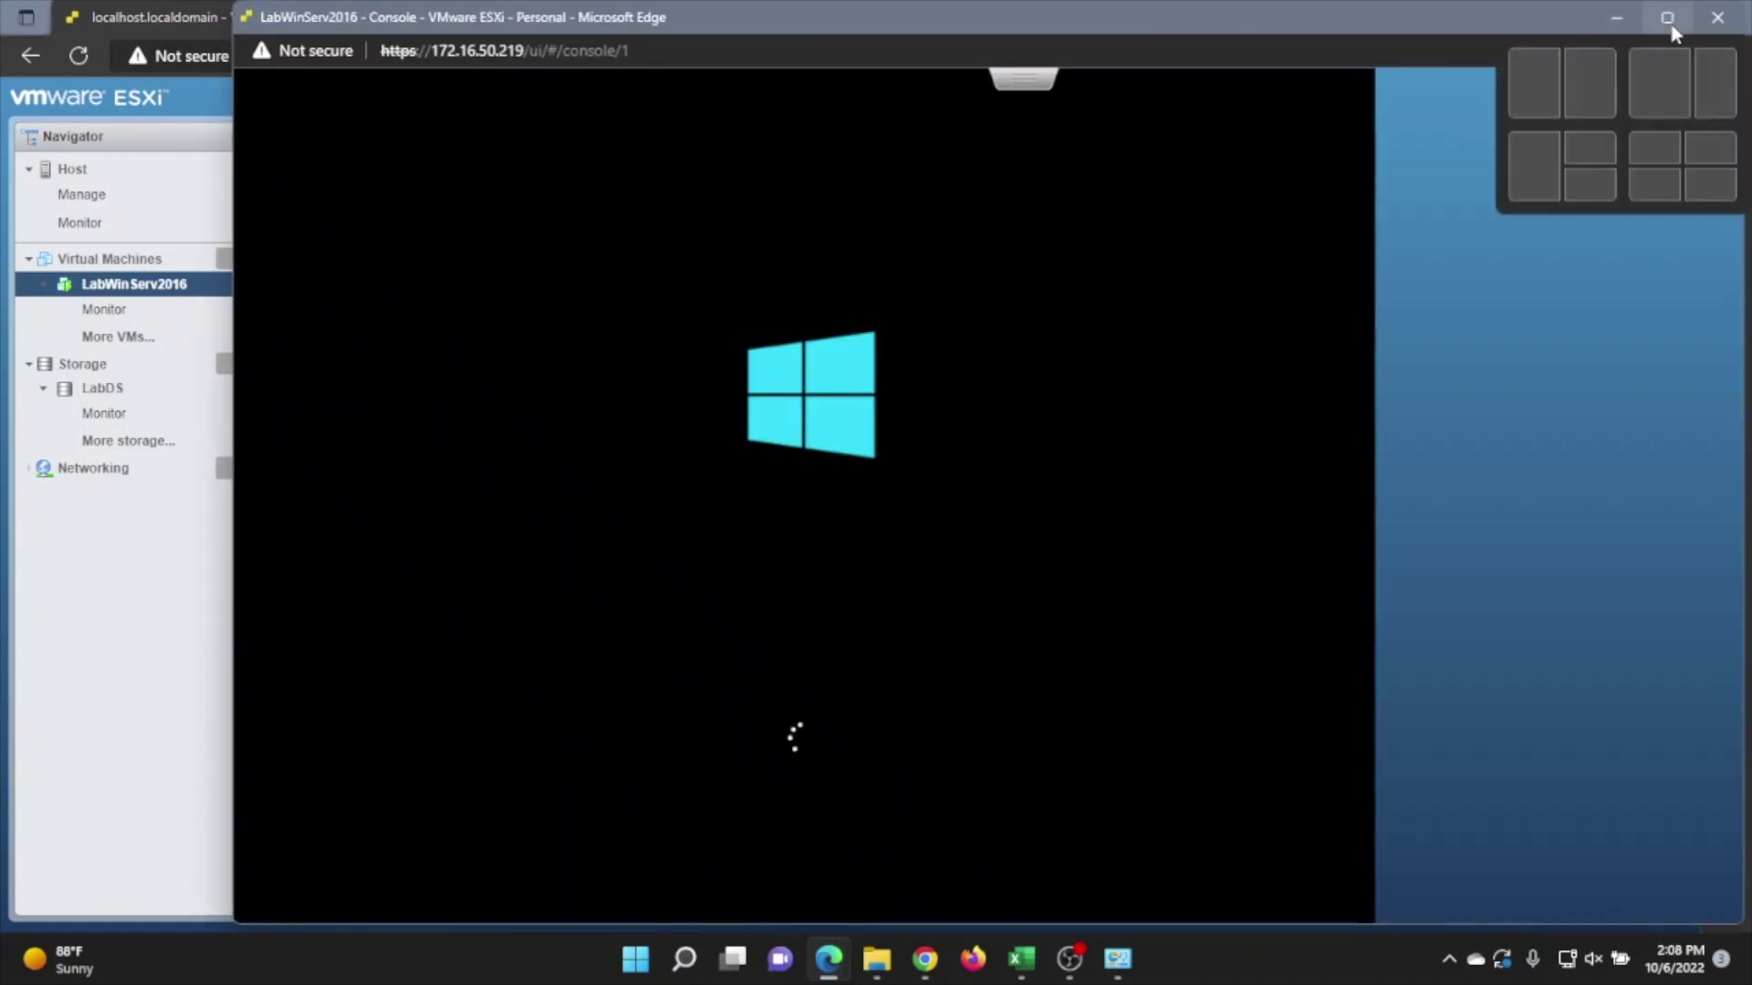
# Maximize the console and start installing Windows Server 2016 Desktop Experience with default language settings.
pyautogui.click(1657, 15)
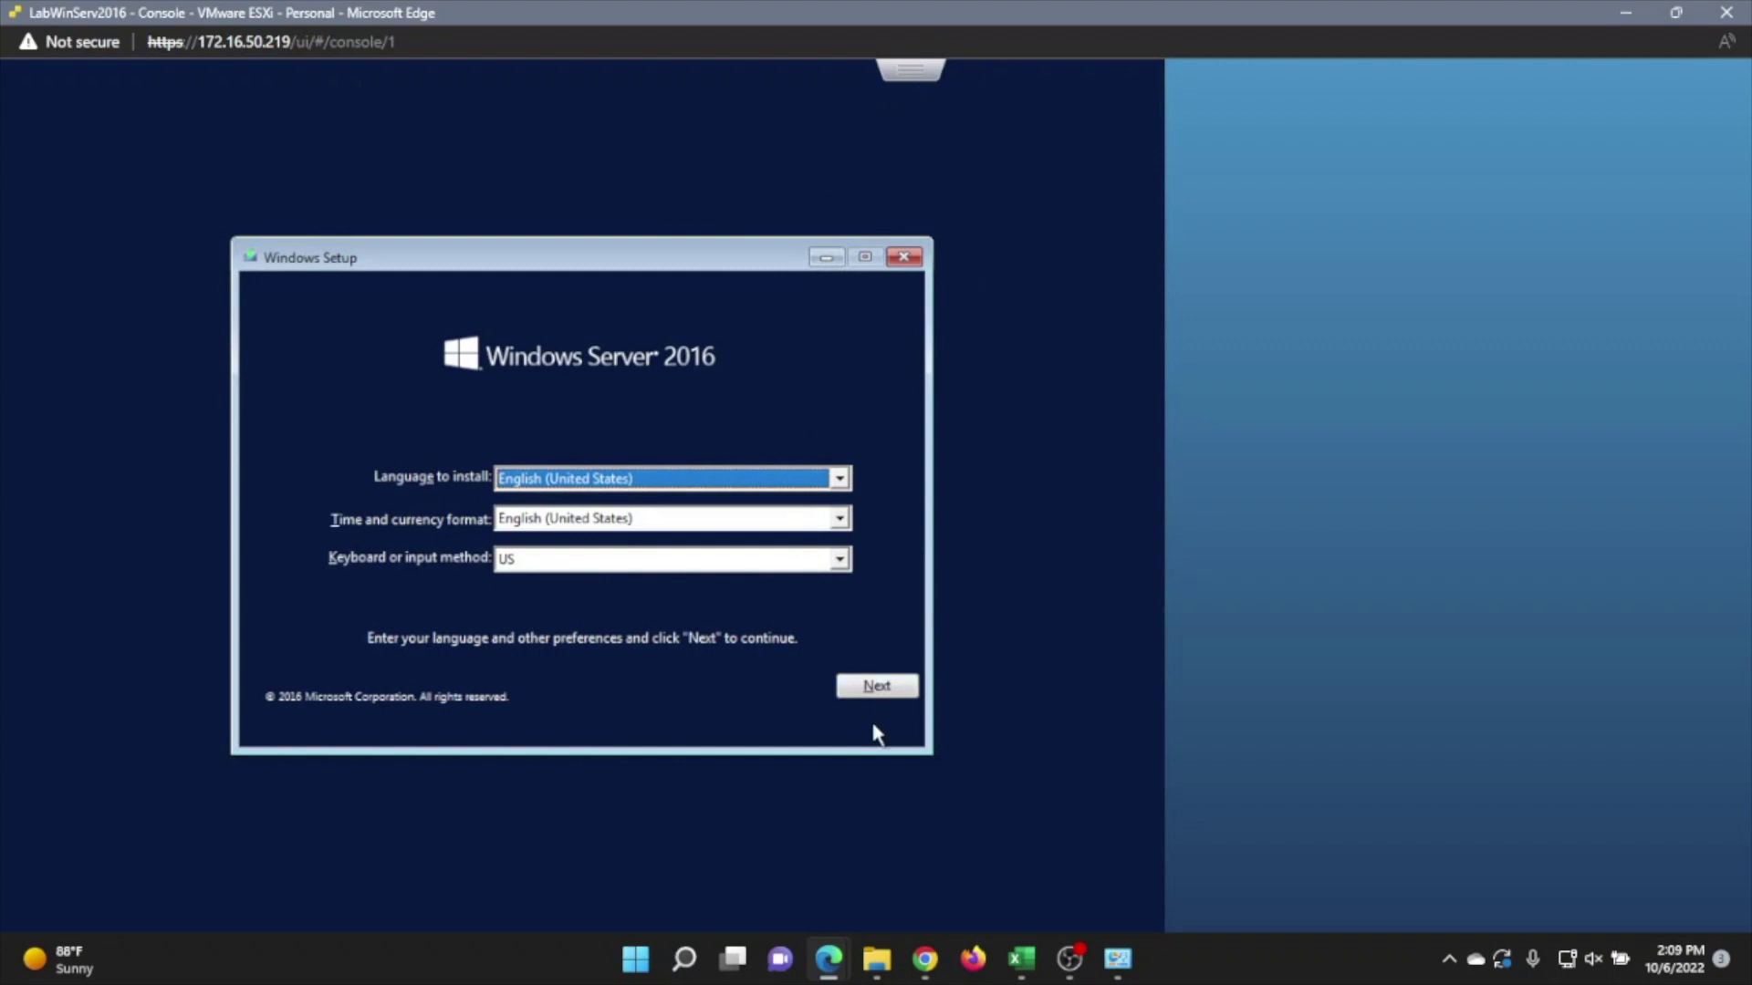
pyautogui.click(876, 691)
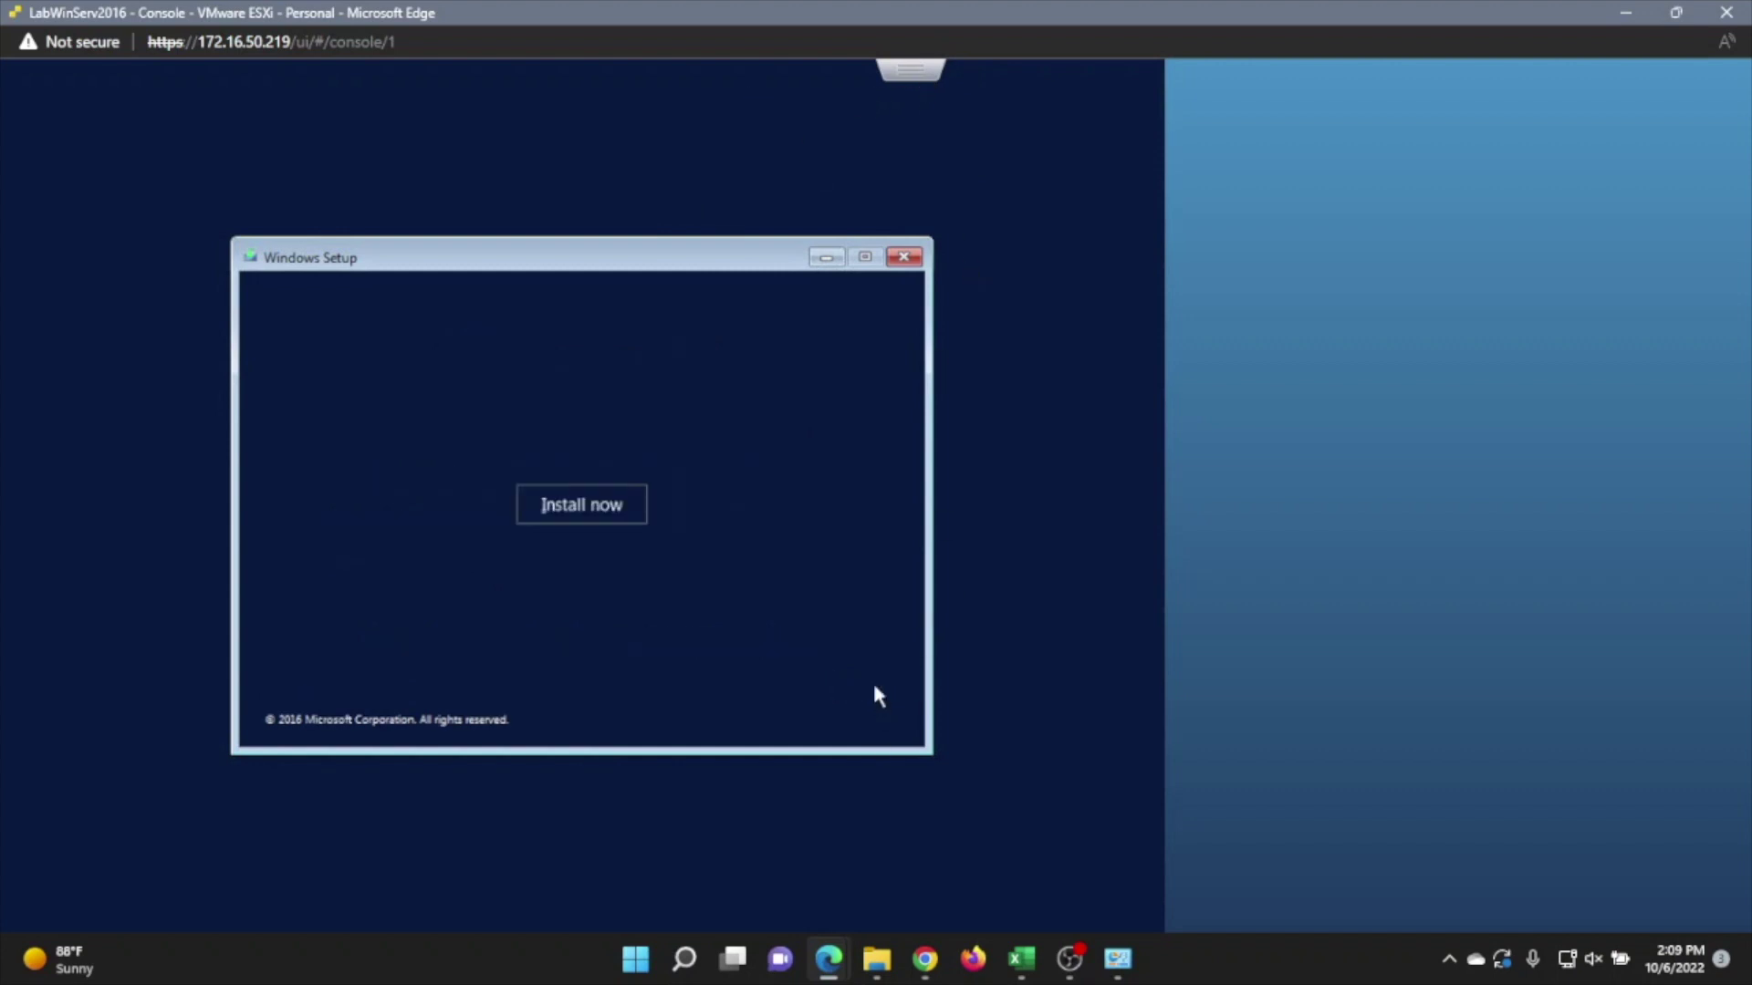
pyautogui.click(606, 505)
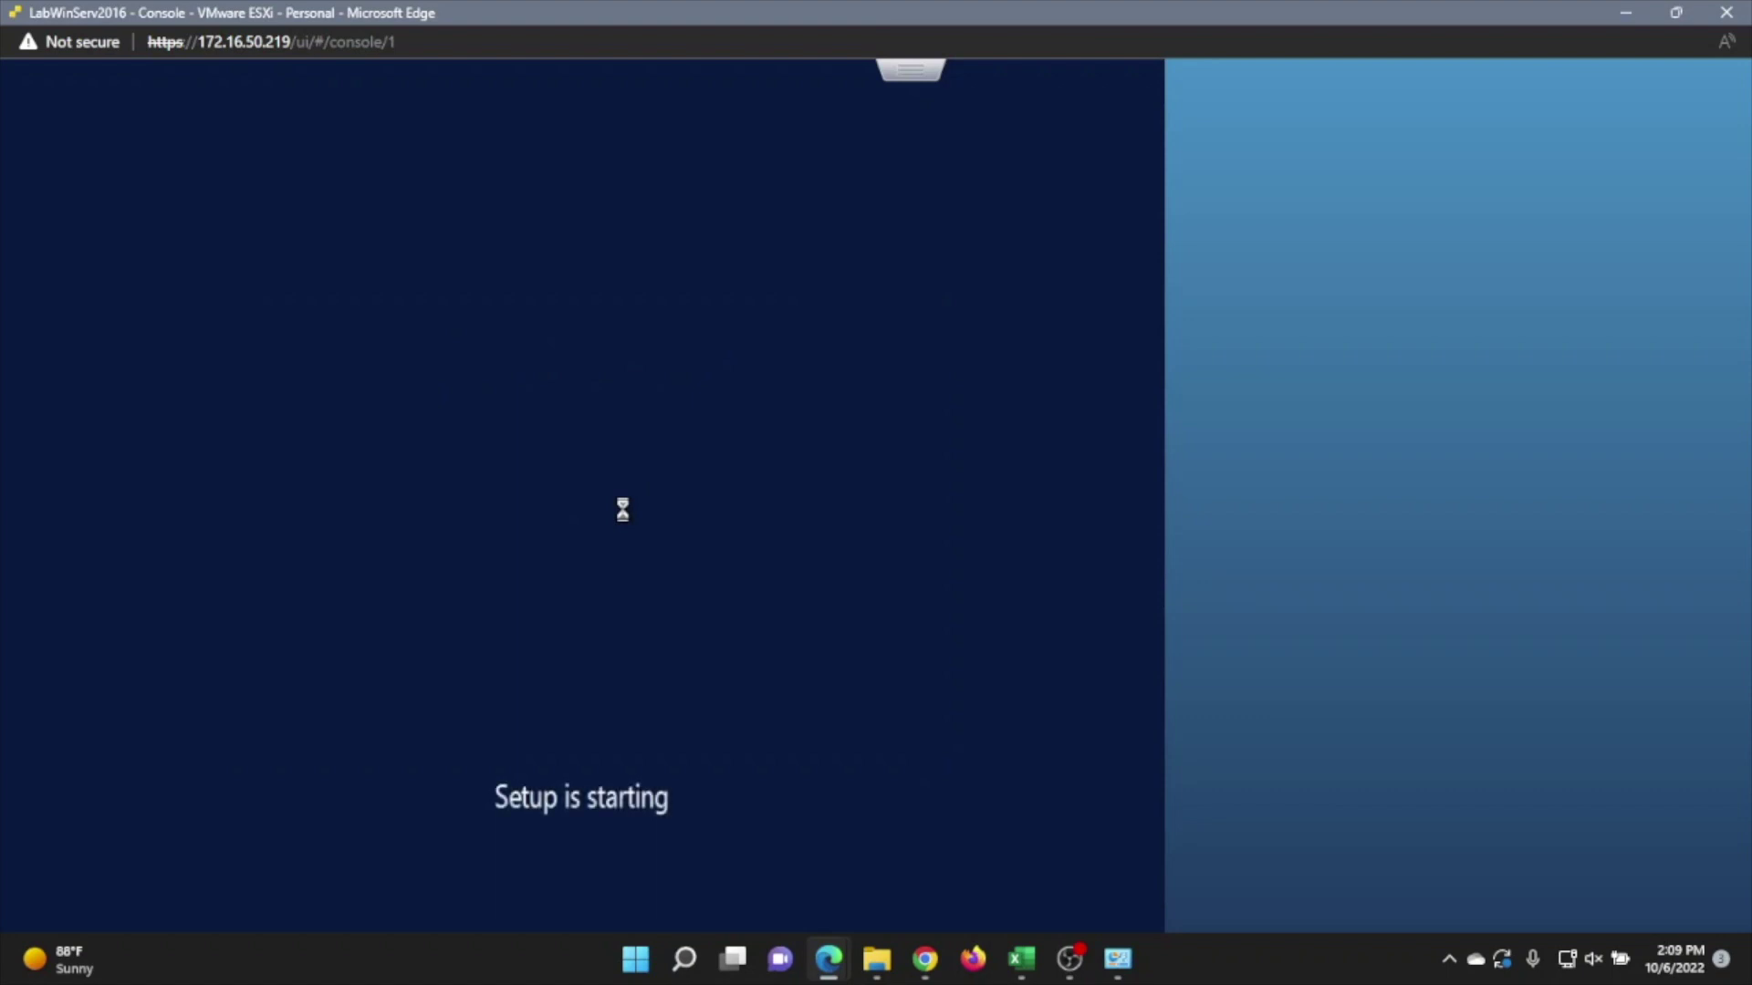
pyautogui.click(581, 356)
pyautogui.click(866, 692)
# Accept the license and run a Custom install onto the selected disk.
pyautogui.click(399, 637)
pyautogui.click(876, 693)
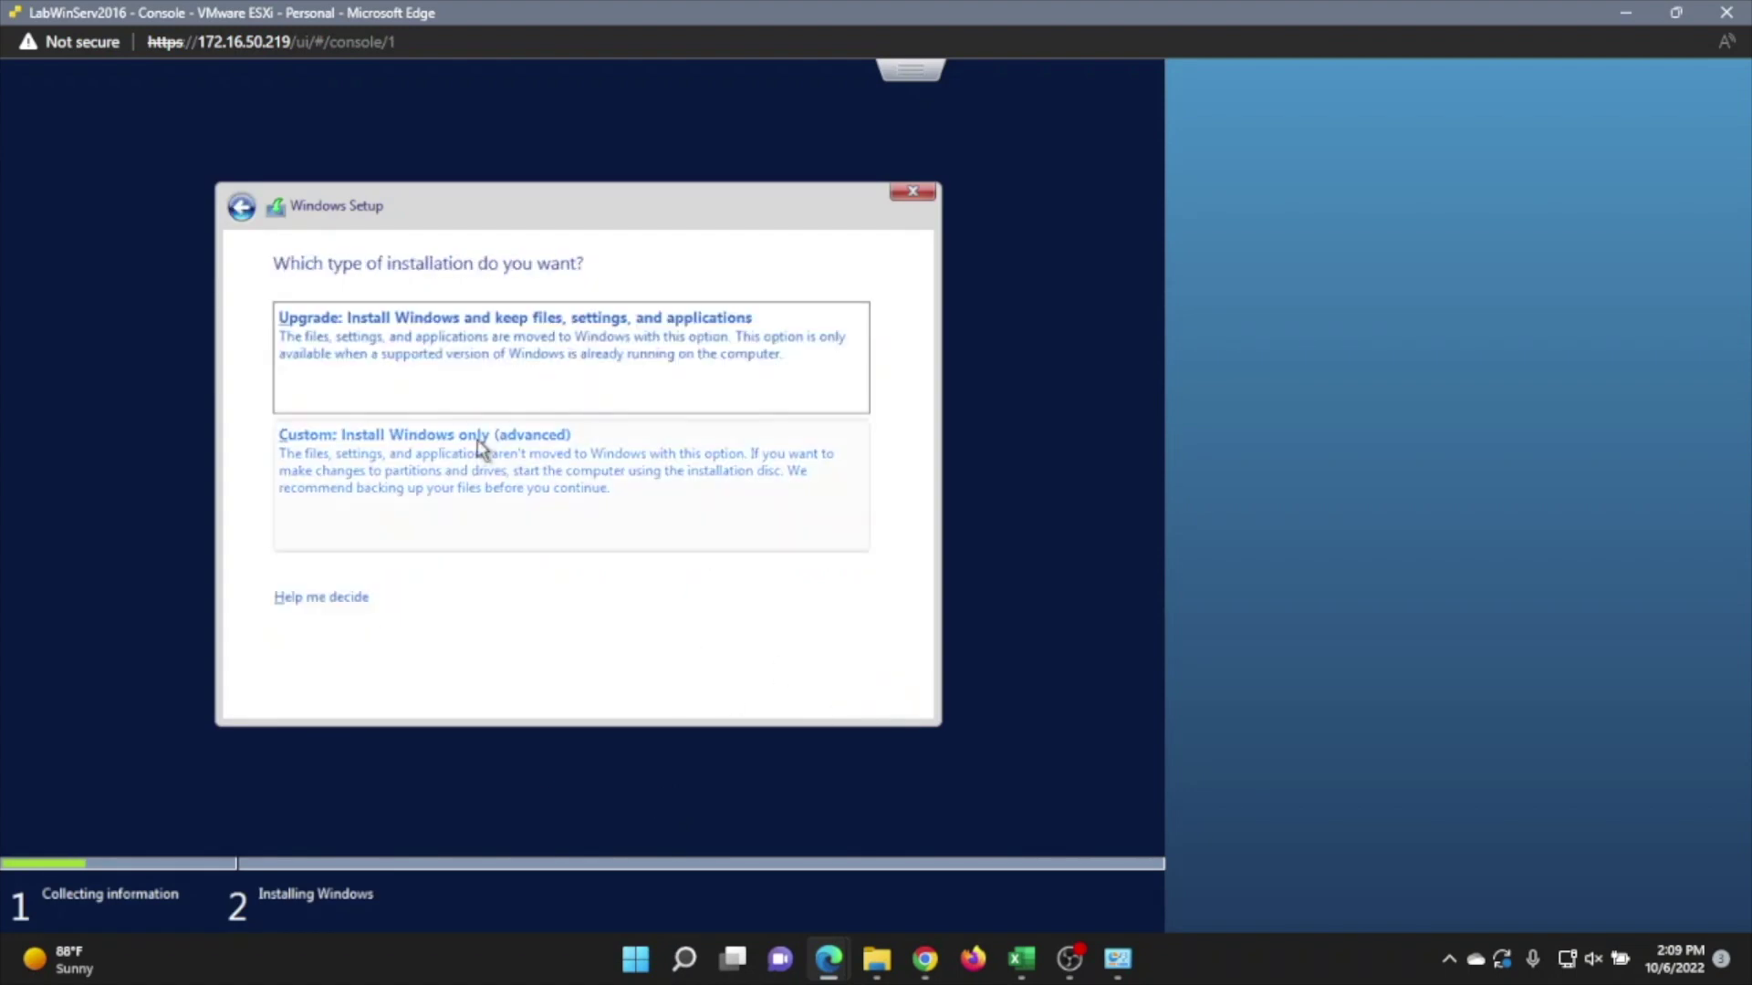
pyautogui.click(484, 450)
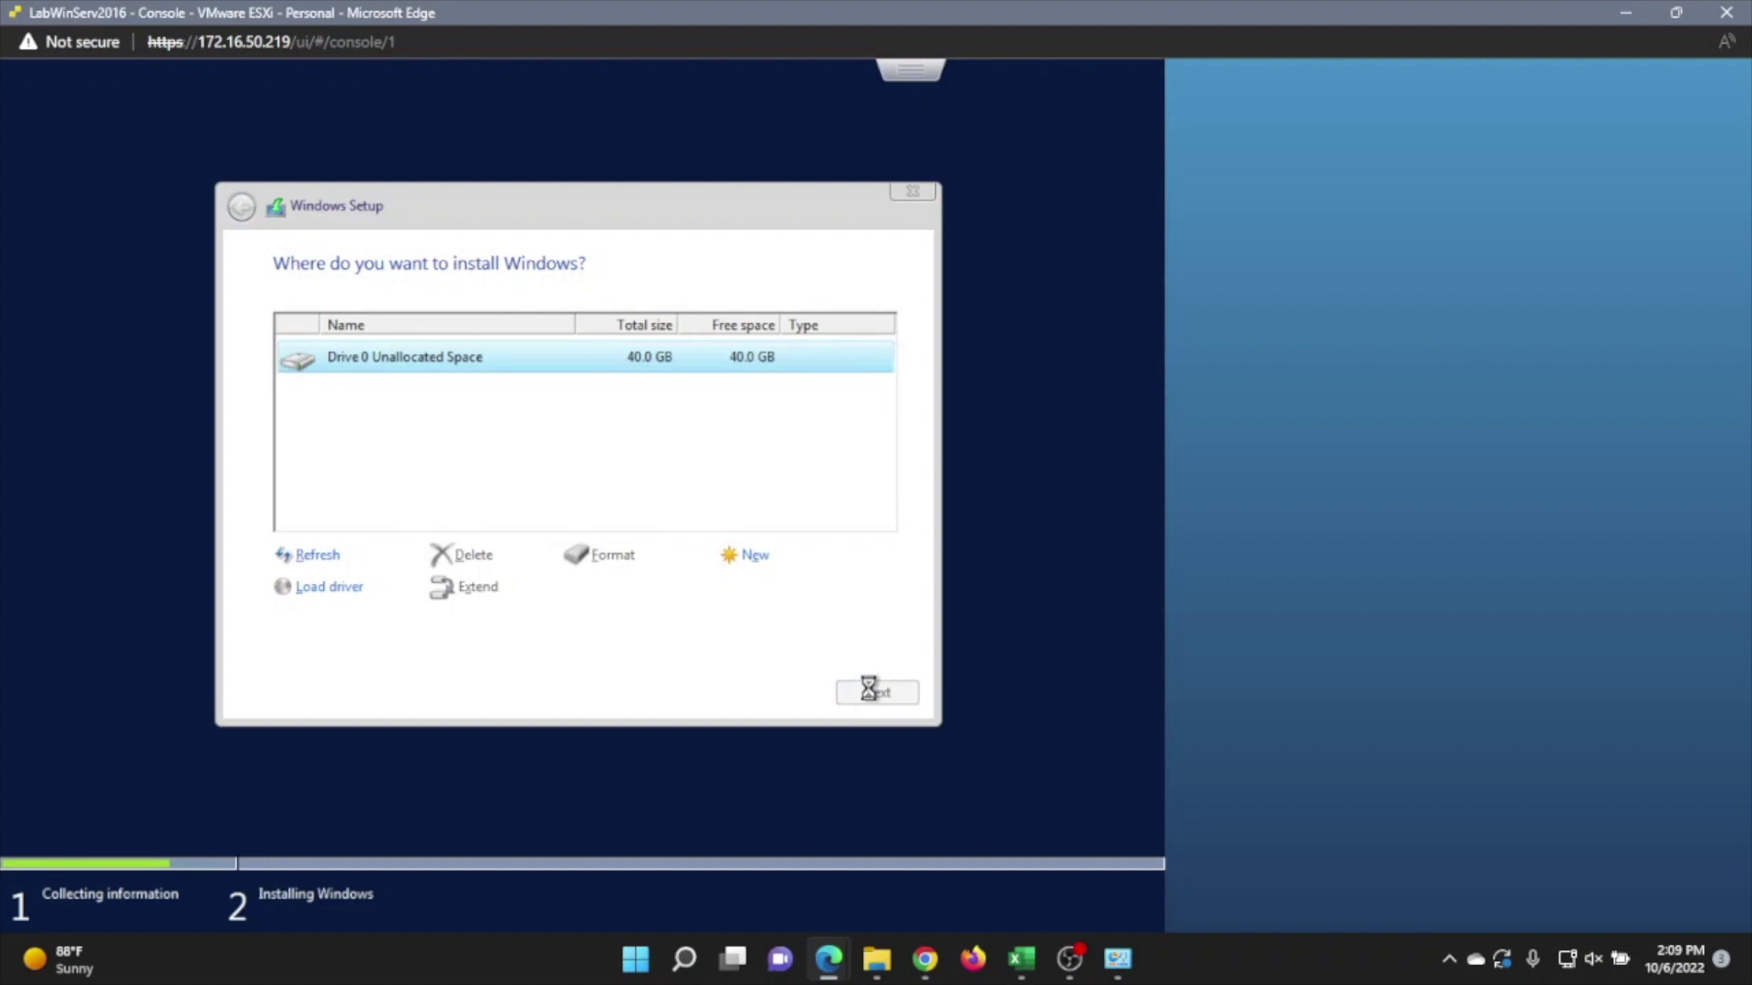
pyautogui.click(869, 693)
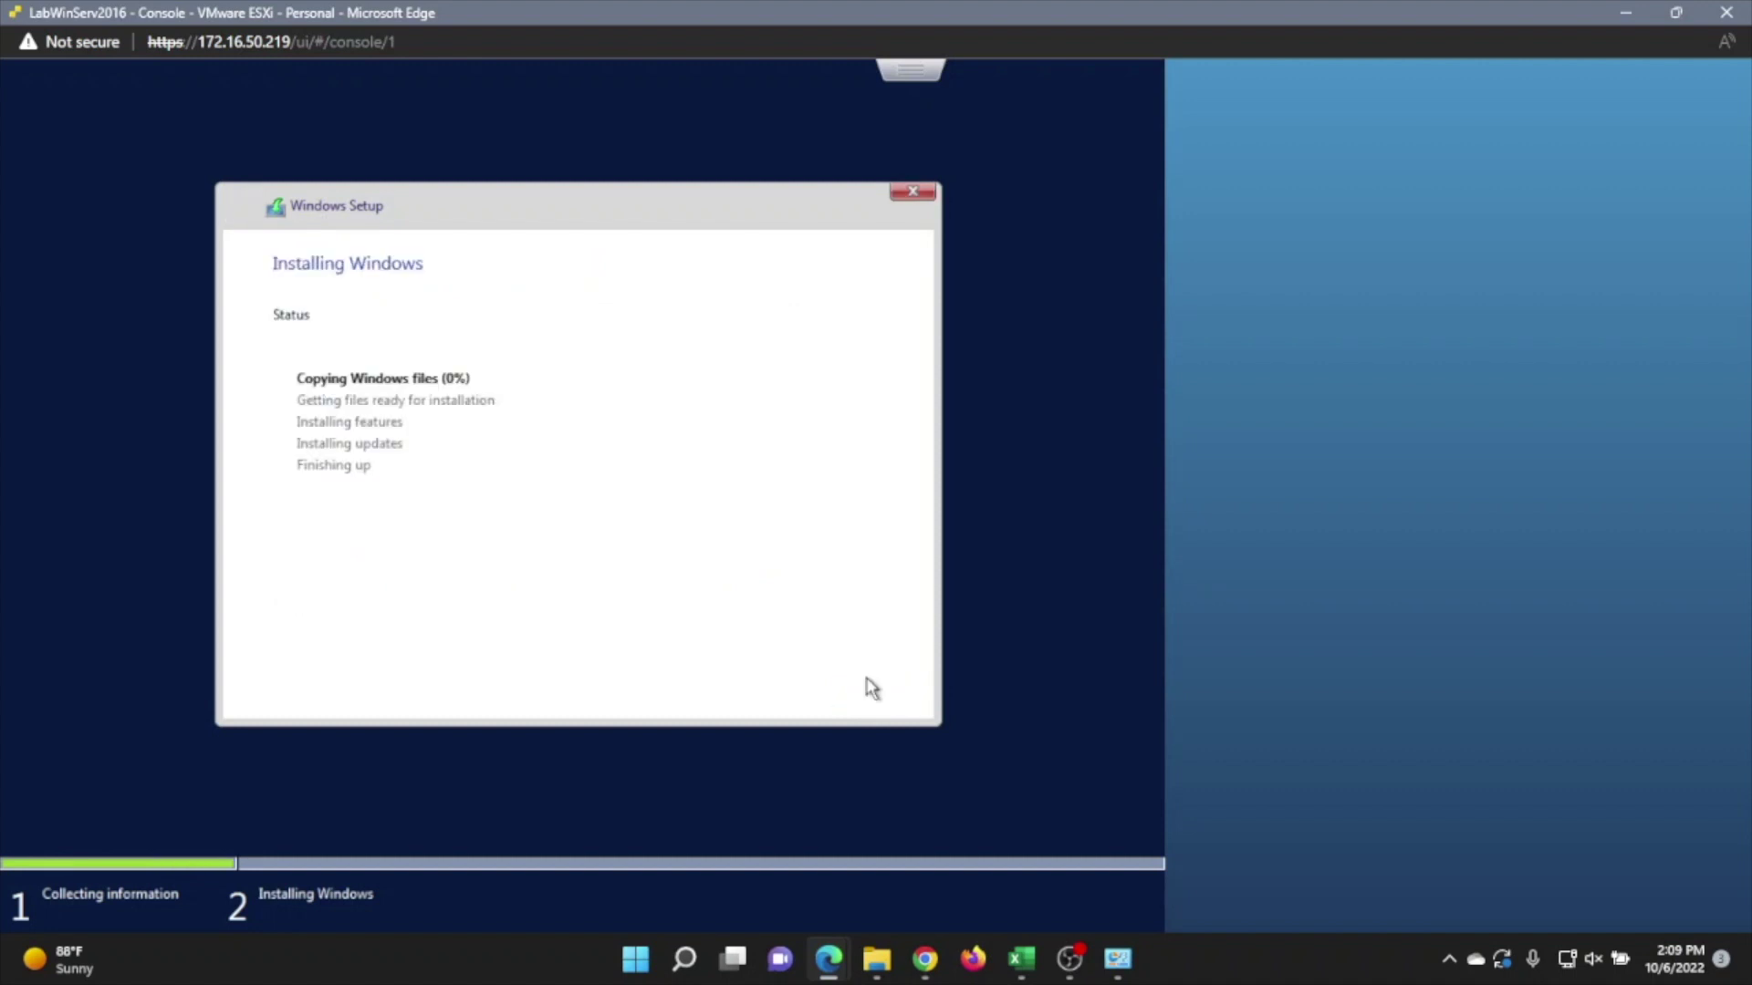